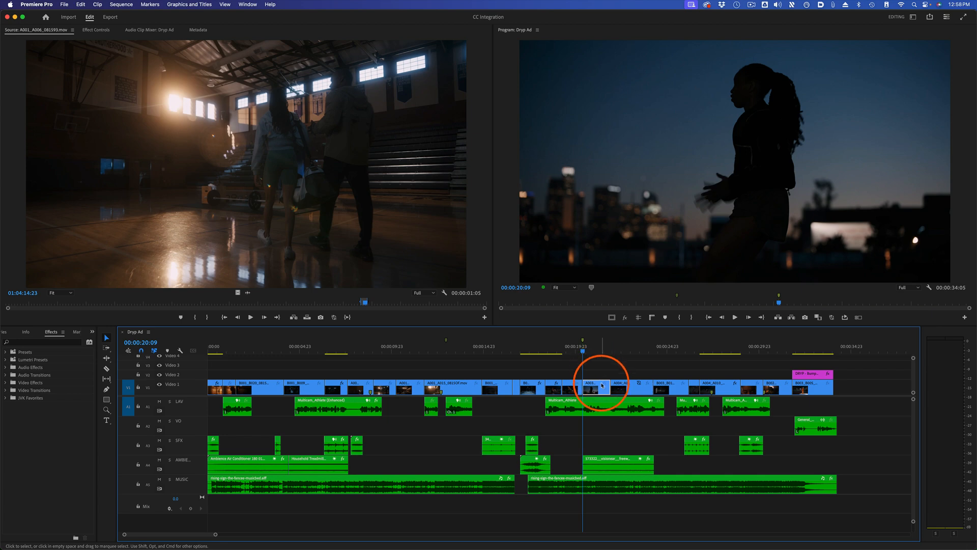
Duplicate the Video 1 clip of the silhouetted runner at 00:00:20:09 onto Video 2 directly above it.
click(597, 352)
click(586, 353)
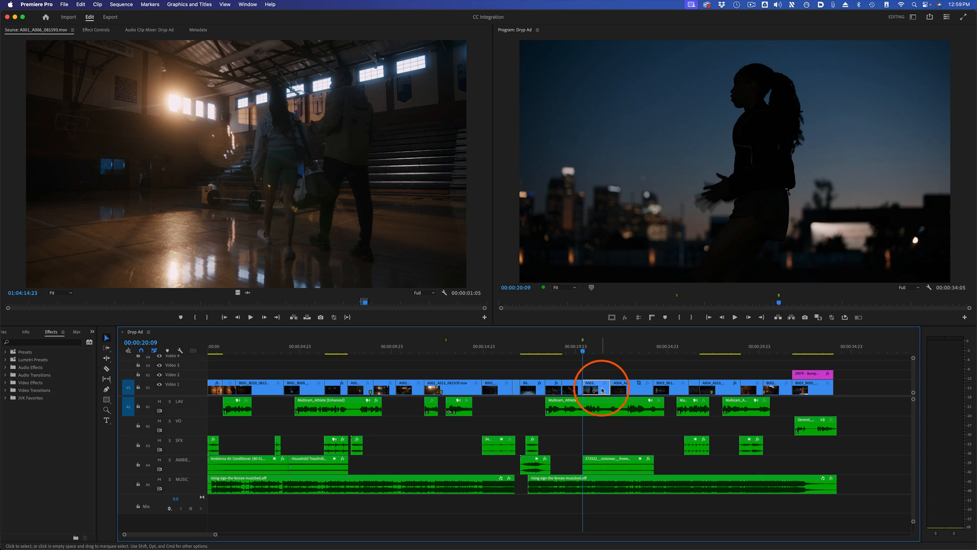
drag(599, 389, 601, 373)
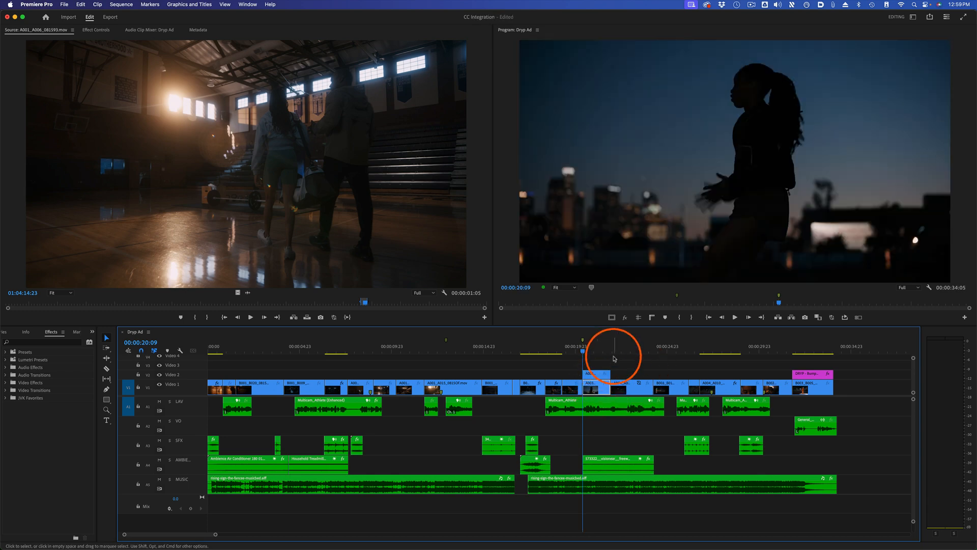
Replace the duplicated runner clip on Video 2 with an After Effects composition.
click(598, 348)
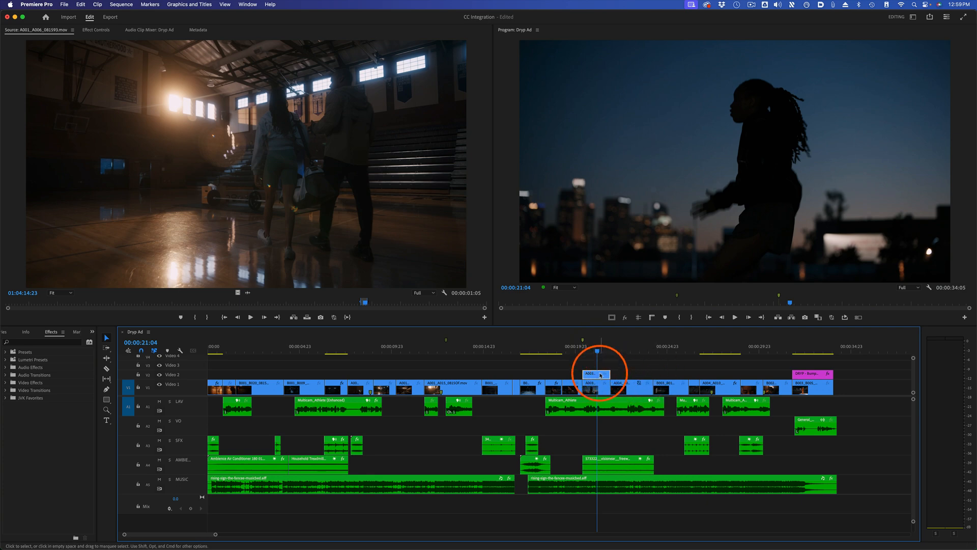
right_click(601, 376)
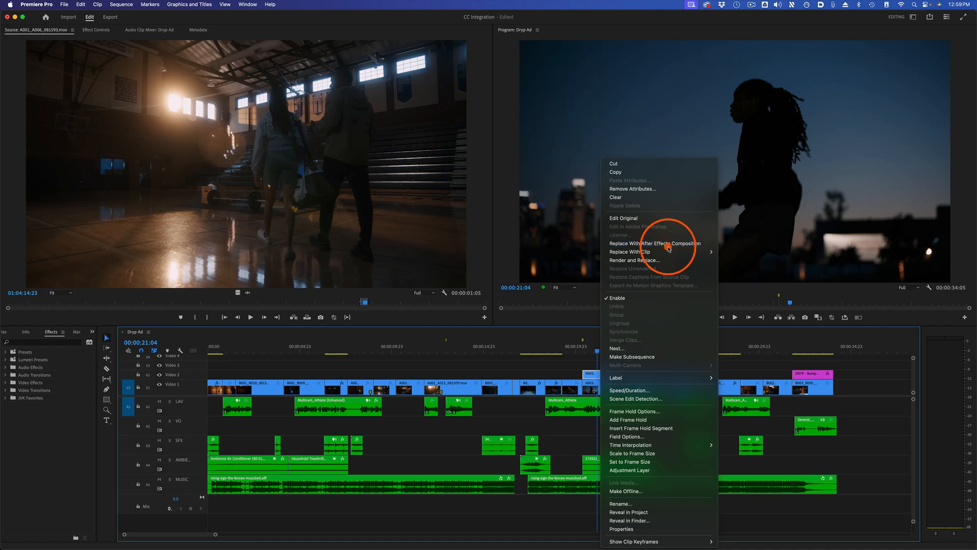
click(668, 244)
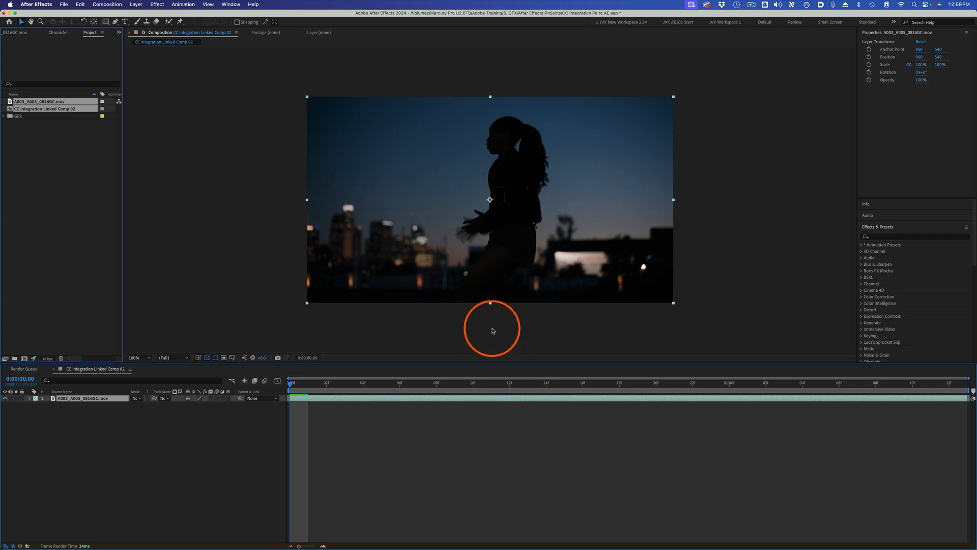
Deselect everything and play back the linked composition from its start.
click(456, 439)
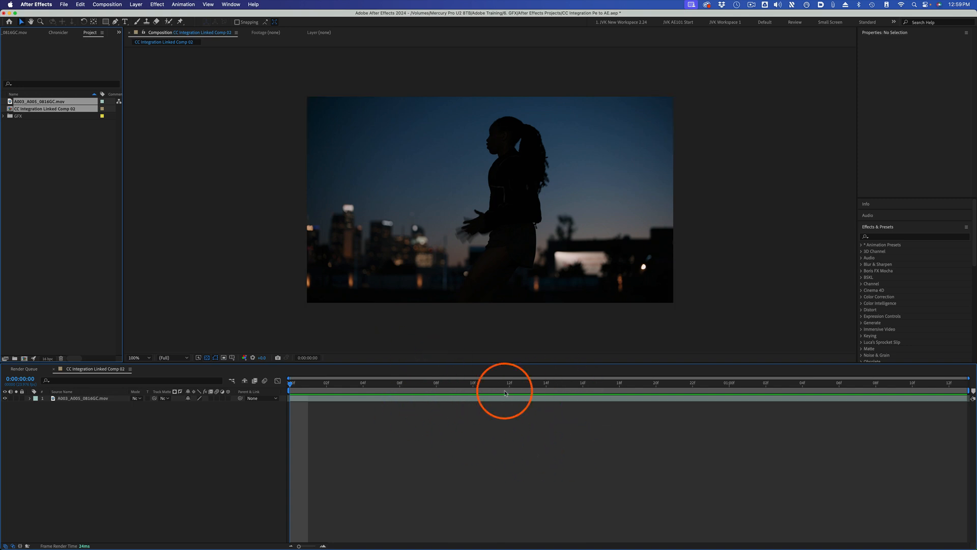
click(86, 182)
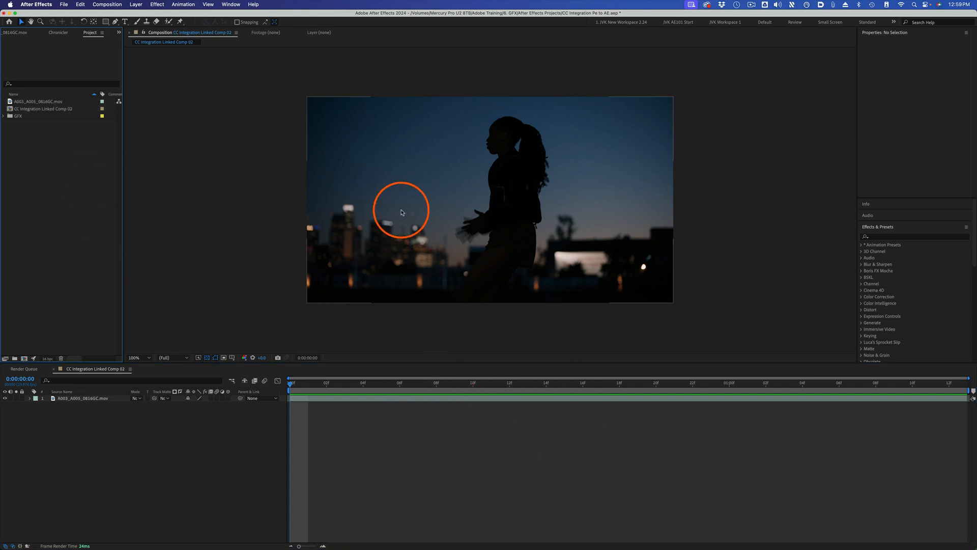
click(386, 456)
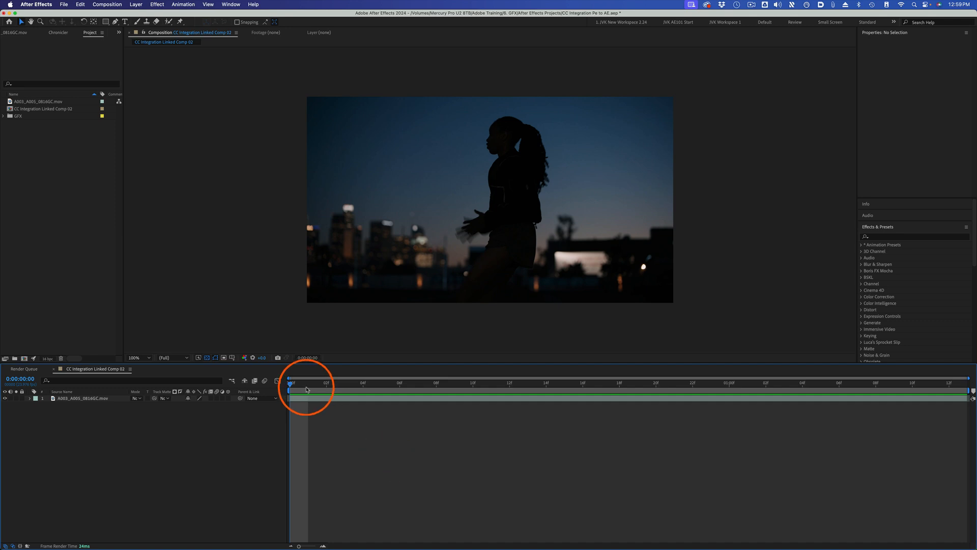
key(space)
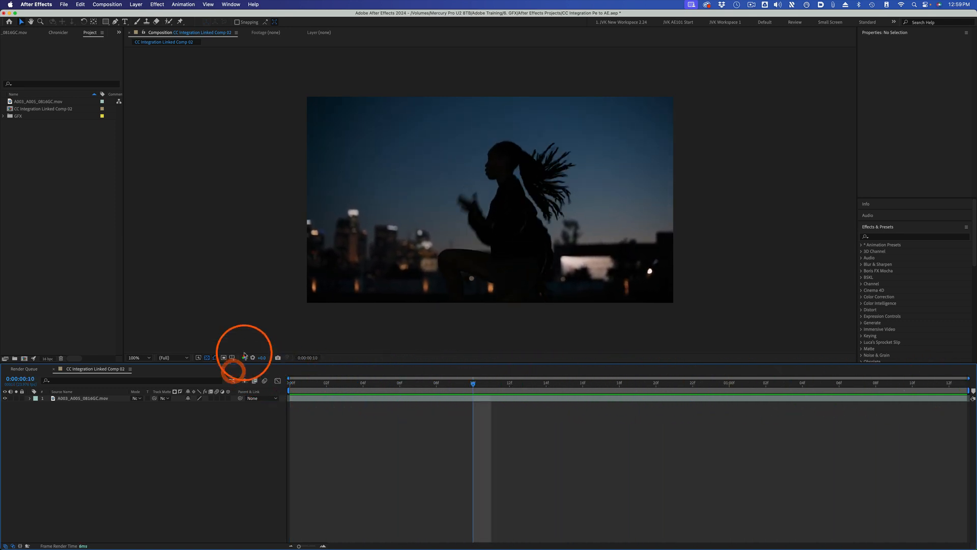
Fit the composition to the viewer and scrub through its opening frames.
click(149, 360)
click(143, 399)
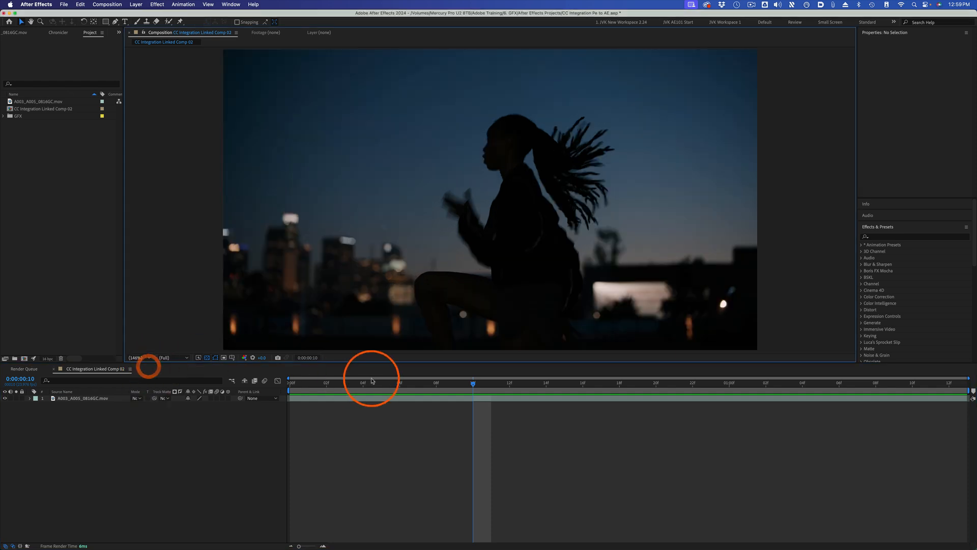
click(306, 388)
drag(306, 390, 400, 389)
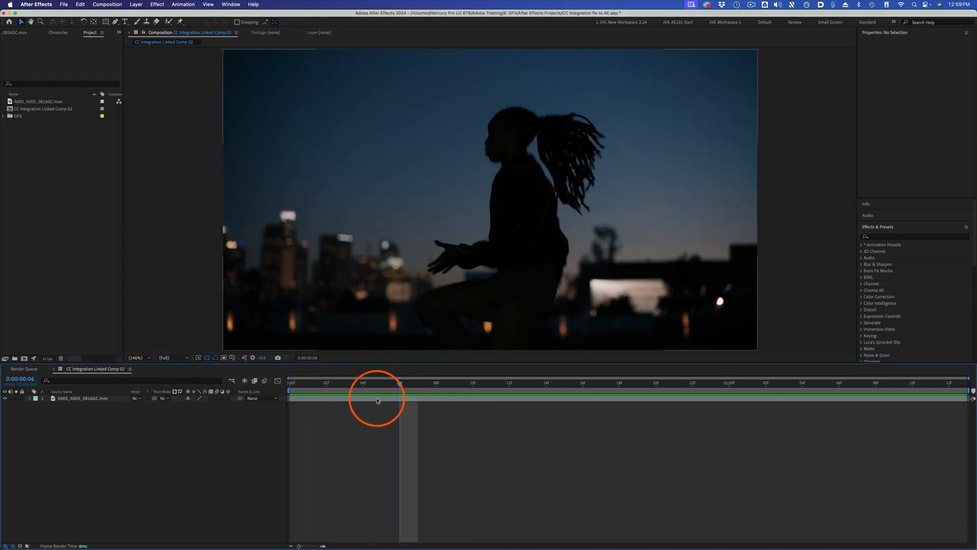
Open the composition's source footage and scrub through its full length, returning to the linked composition for comparison.
click(377, 399)
click(36, 101)
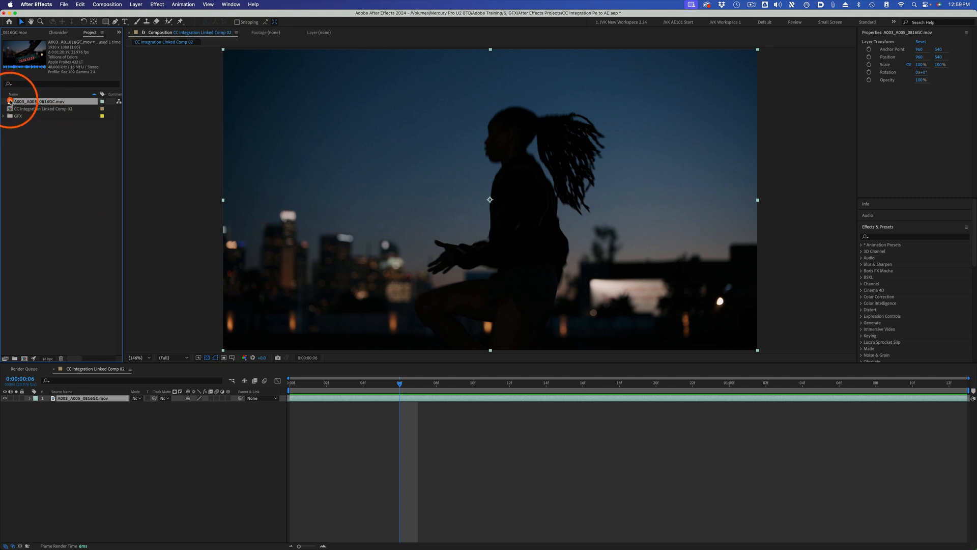
double_click(10, 102)
drag(142, 338, 462, 344)
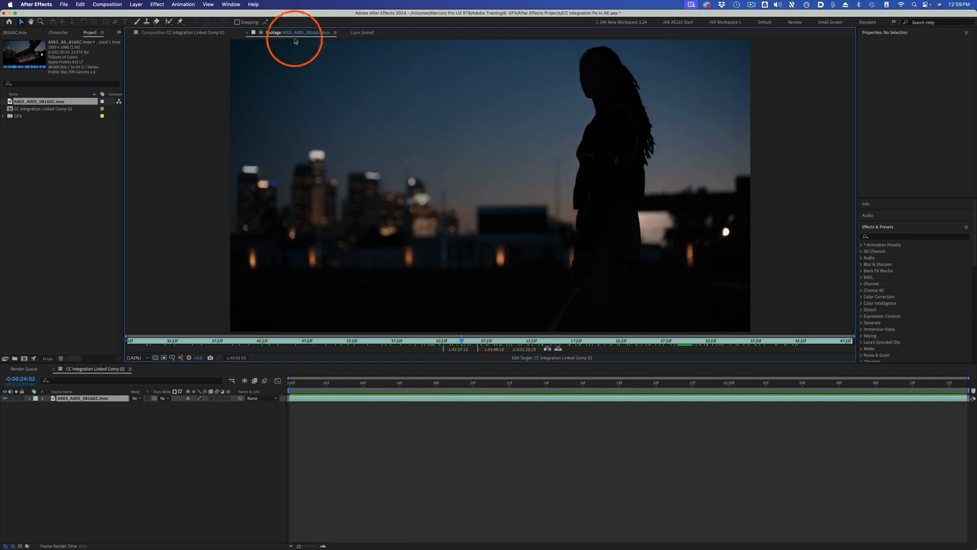
click(188, 33)
drag(353, 385, 528, 385)
Switch to Premiere Pro and scrub the sequence over the linked composition clip on Video 2.
key(super+Tab)
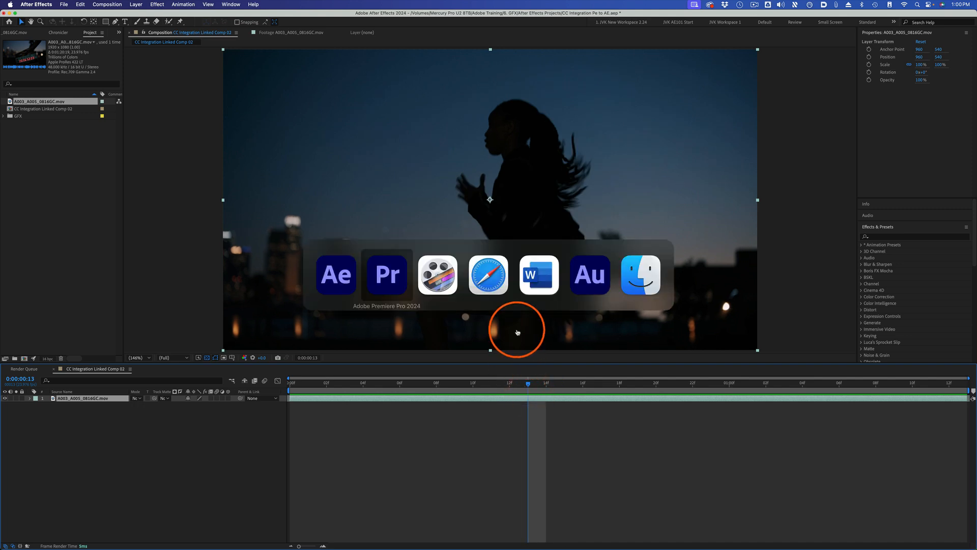
click(607, 373)
drag(597, 351, 592, 351)
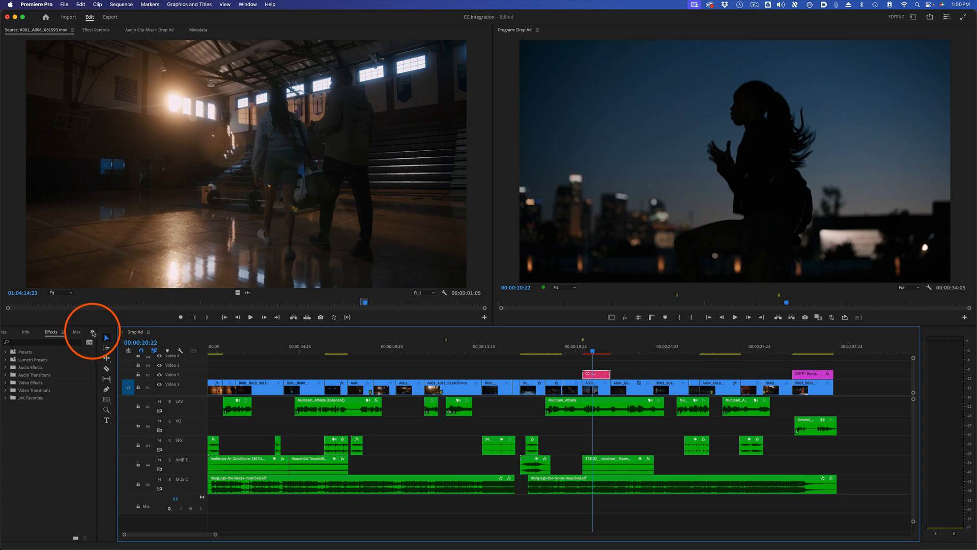
Show the project's contents and open the CC Integration Linked Comp item in the Source monitor to scrub through it.
click(93, 332)
click(138, 353)
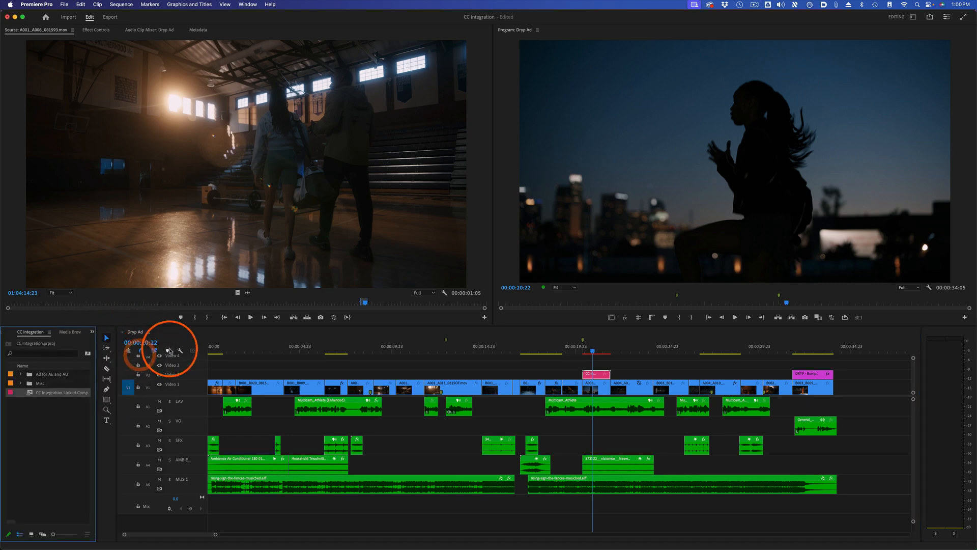
click(29, 392)
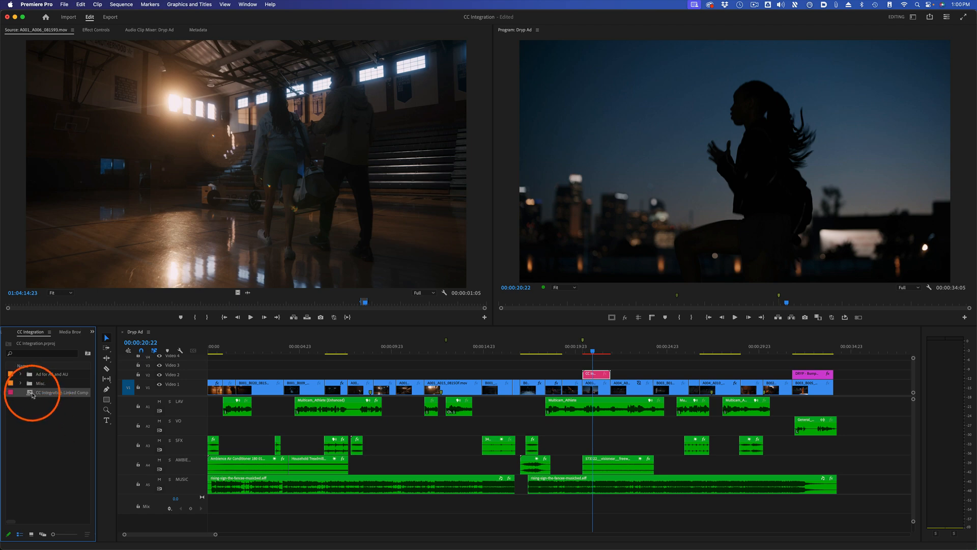
drag(55, 303, 307, 298)
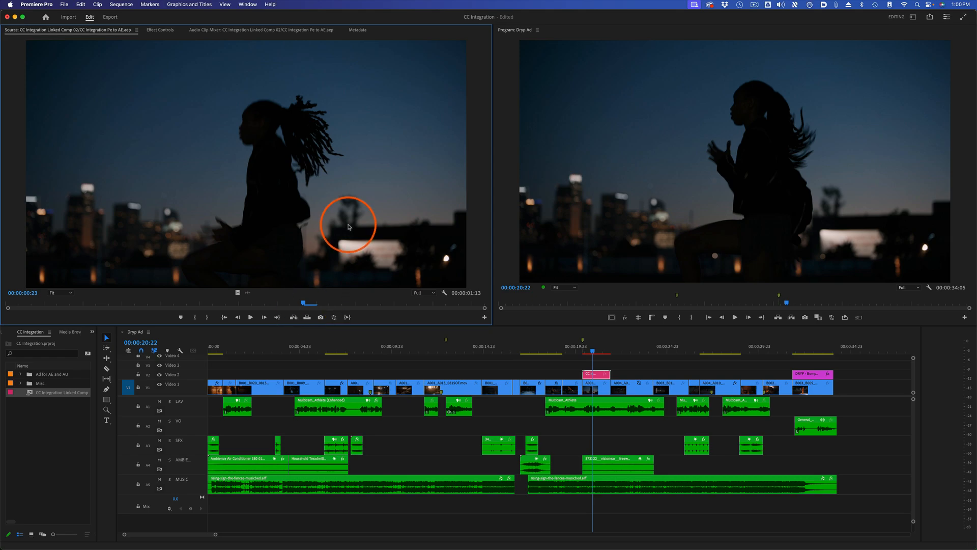
Switch to After Effects, open 6. Dynamic Linking Linked Comp 01 from the GFX folder and scrub through its logo animation.
key(super+Tab)
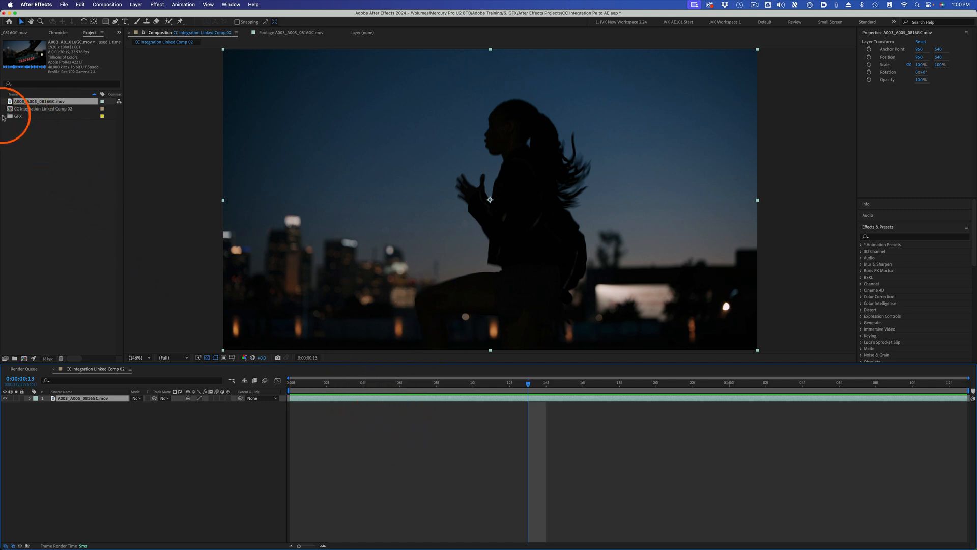
click(3, 116)
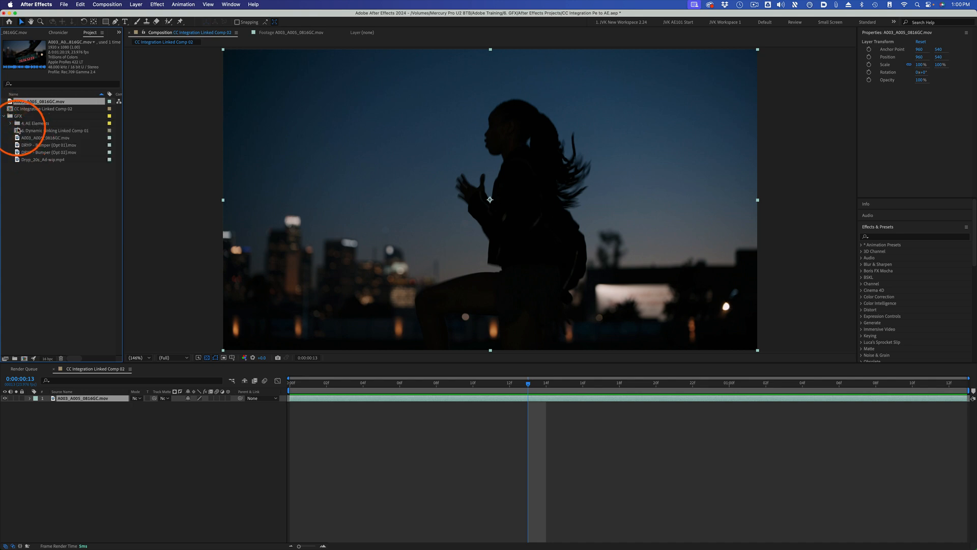
double_click(17, 131)
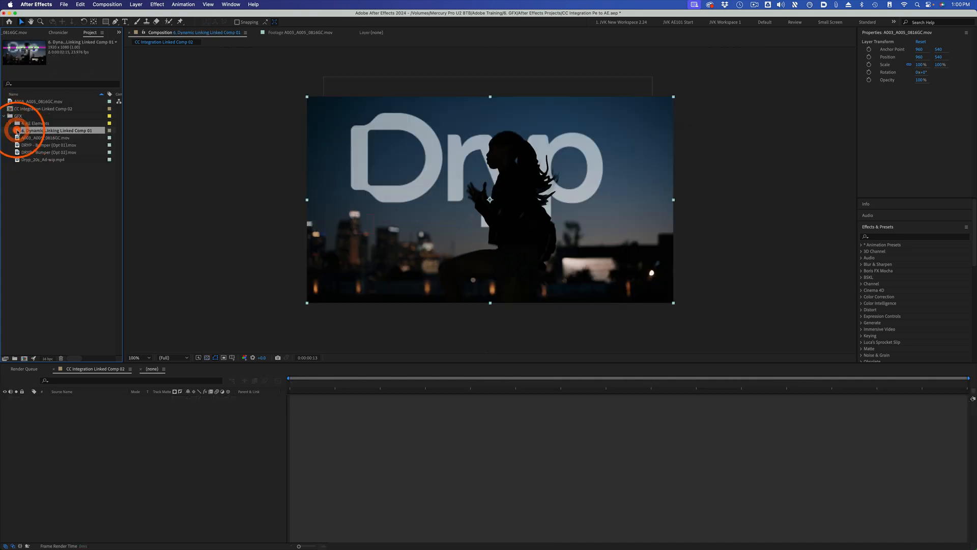
click(311, 384)
drag(311, 387, 602, 384)
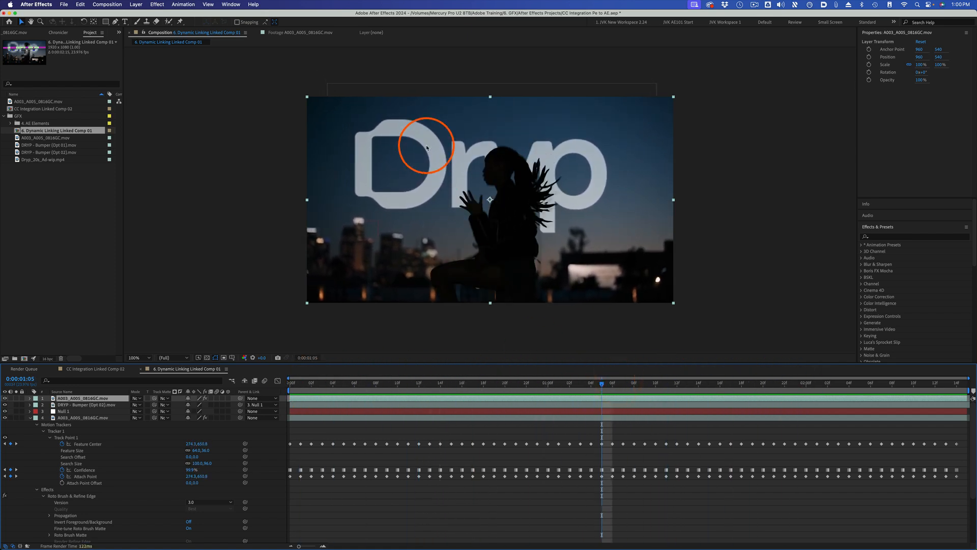
drag(313, 387, 635, 385)
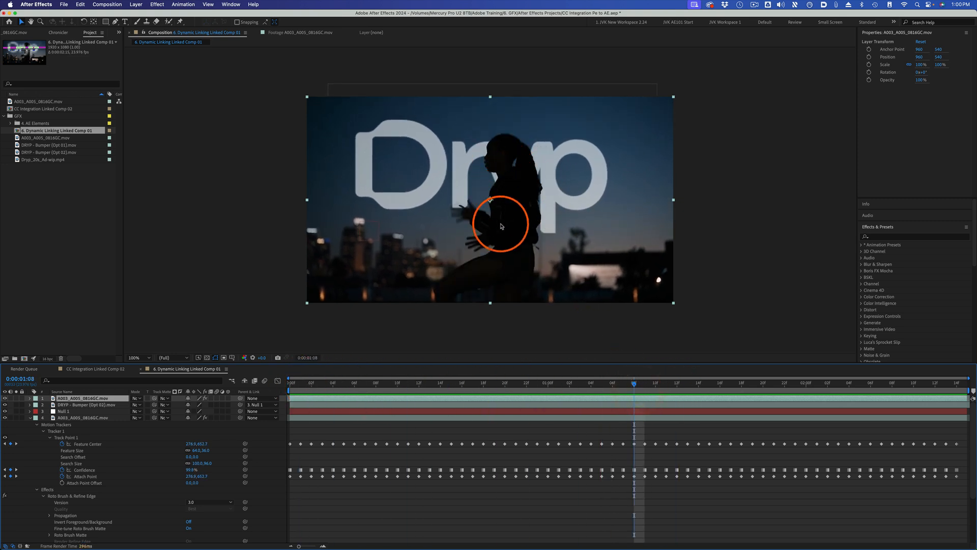
Inspect the top footage layer by toggling its visibility, and collapse the bottom footage layer's properties.
click(5, 398)
click(6, 398)
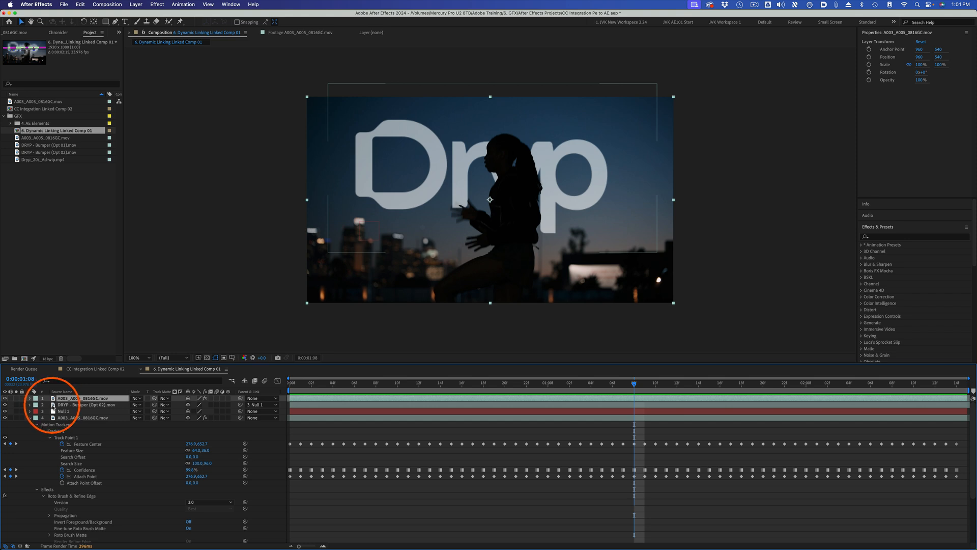
shift+click(53, 406)
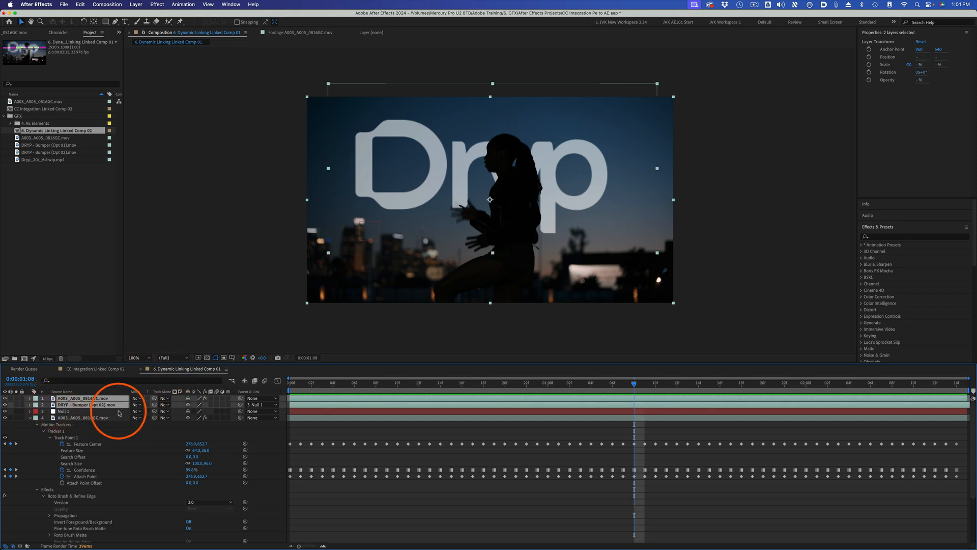
click(30, 417)
click(143, 446)
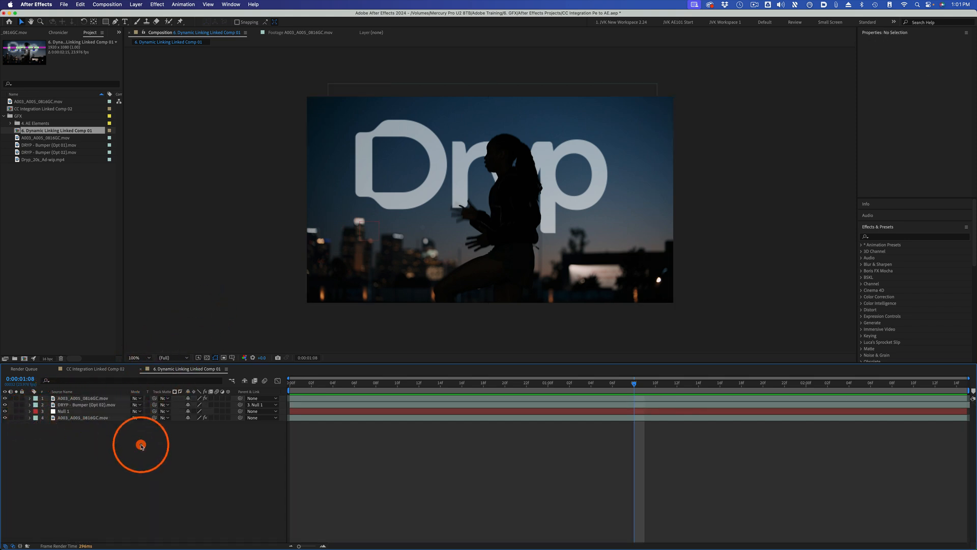
Copy all layers of 6. Dynamic Linking Linked Comp 01 and paste them at the start of CC Integration Linked Comp 02.
key(super+a)
click(97, 369)
click(328, 386)
key(Home)
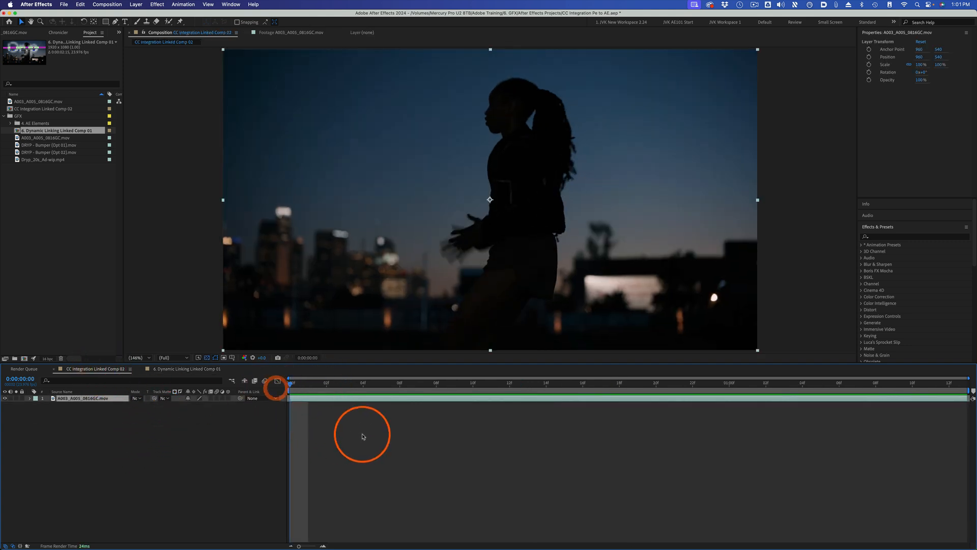
key(super+v)
click(408, 461)
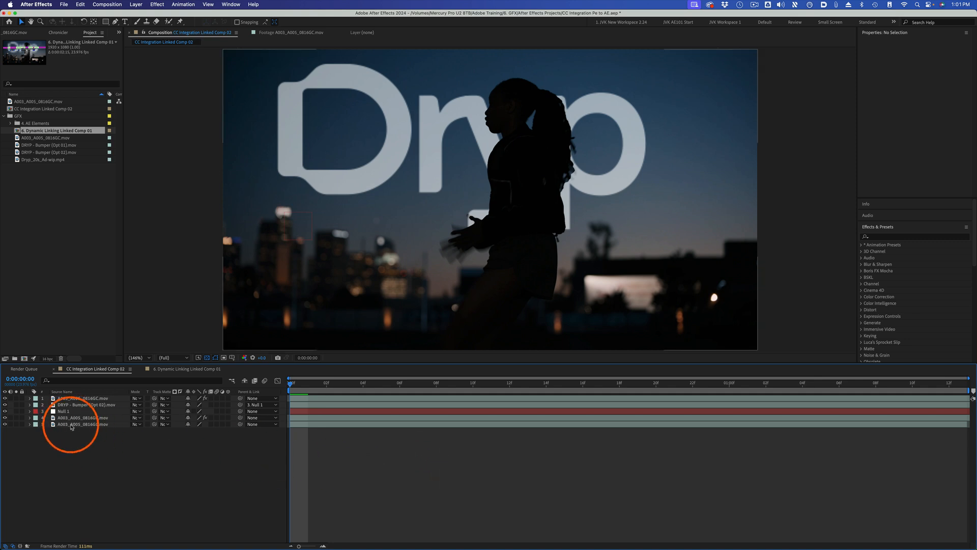
Hide the original bottom footage layer, and save the project after previewing the composition with the logo.
click(324, 385)
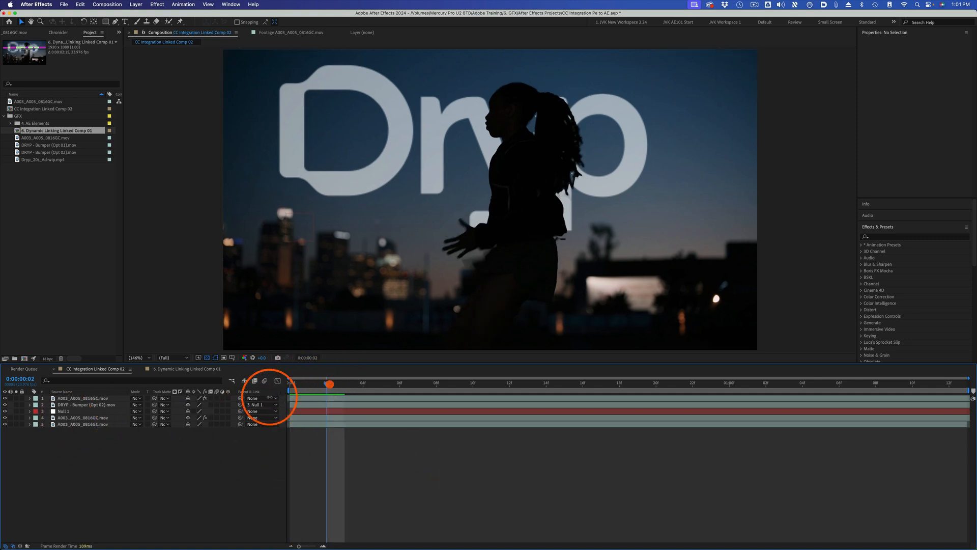
click(81, 424)
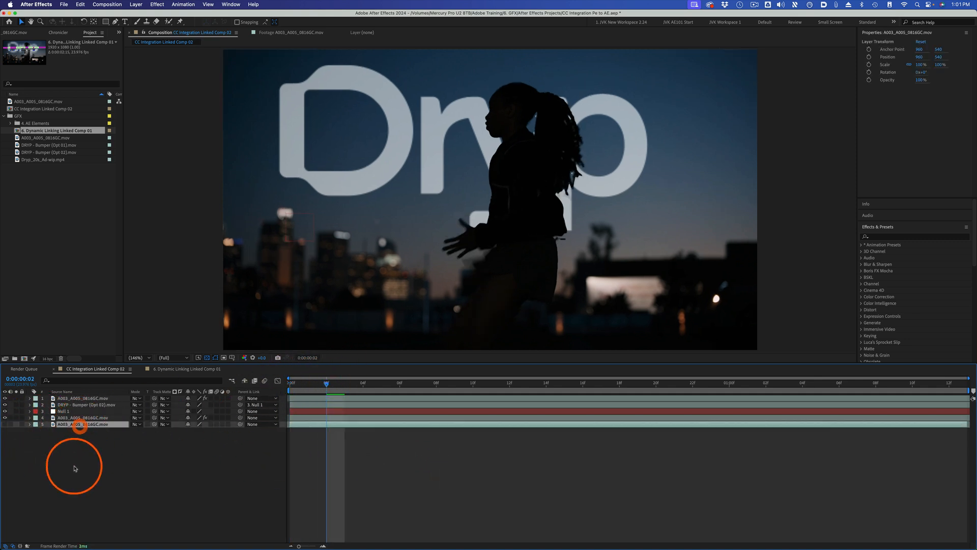
click(311, 446)
key(space)
drag(518, 397, 502, 399)
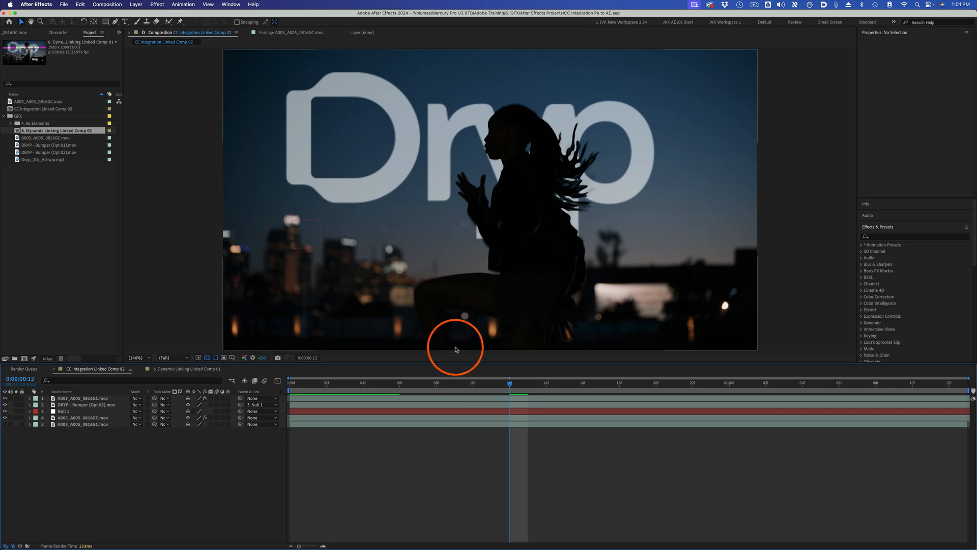
Switch to Premiere Pro and check the updated linked composition in the sequence at 00:00:20:23.
key(super+Tab)
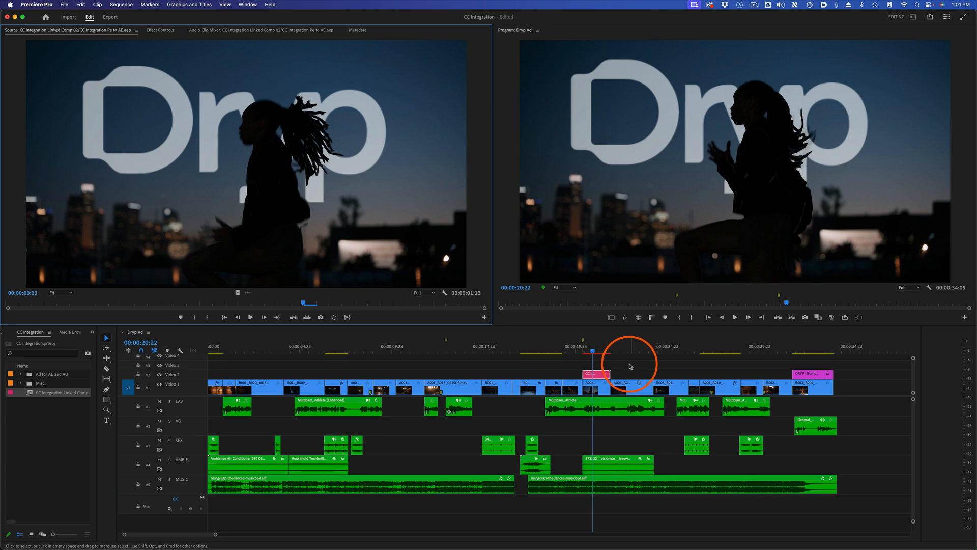
click(593, 346)
click(666, 171)
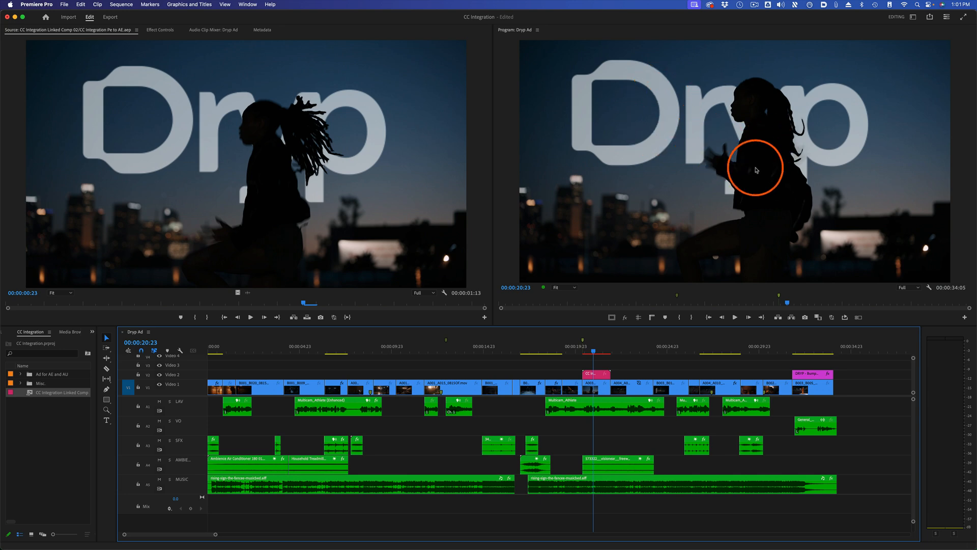
In After Effects, hide the DRYP - Bumper (Opt 02).mov layer and save the project, returning to Premiere Pro to check the linked clip.
key(super+Tab)
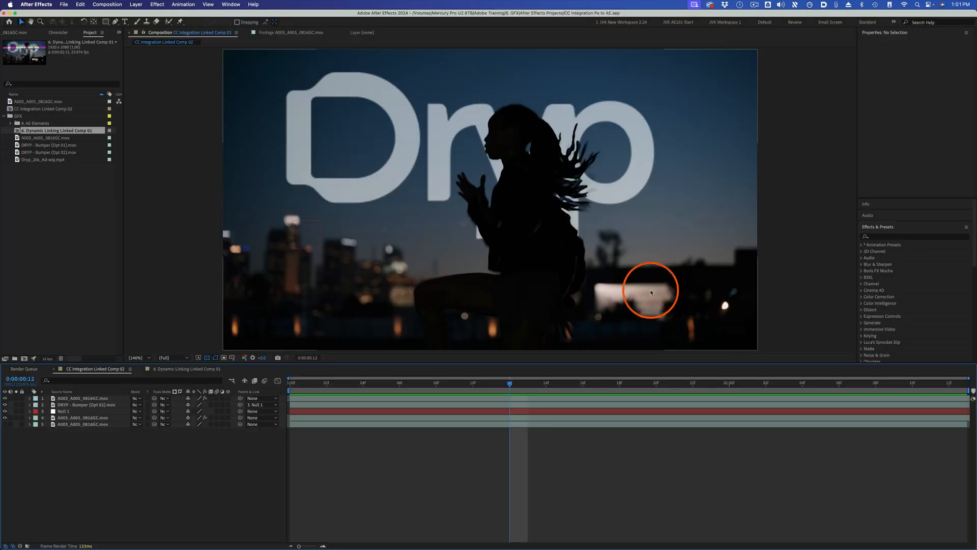
click(5, 405)
key(super+s)
key(super+Tab)
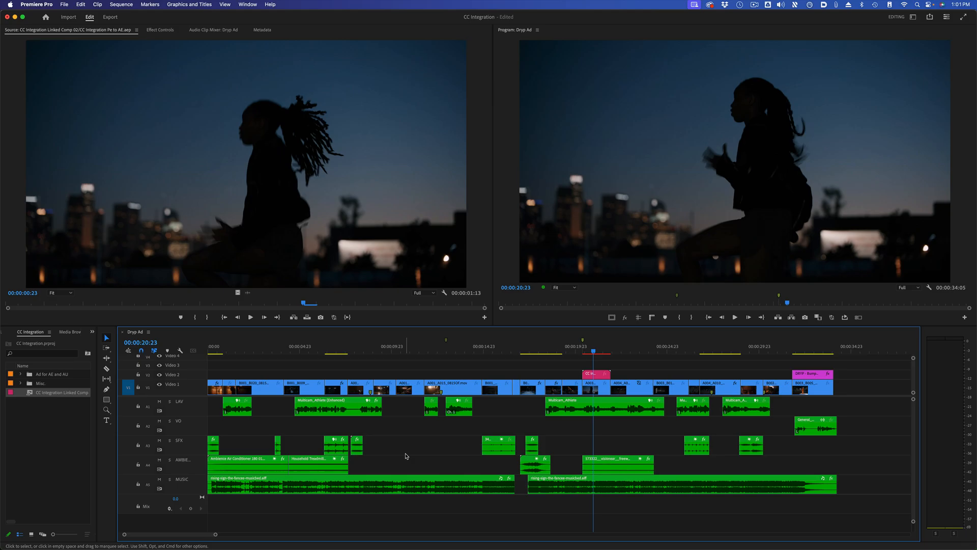
In After Effects, show the DRYP - Bumper (Opt 02).mov layer again and return to Premiere Pro.
key(super+Tab)
click(408, 432)
click(5, 405)
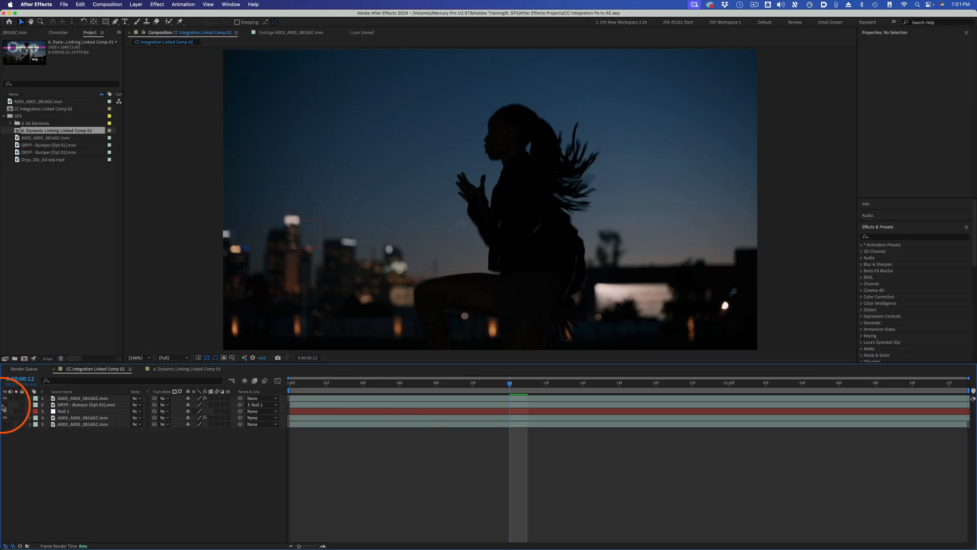
click(346, 479)
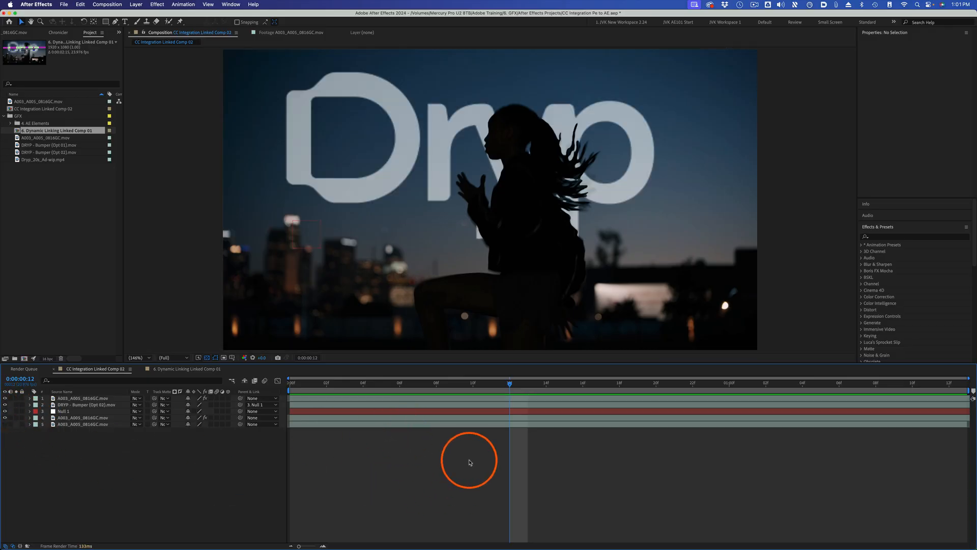
key(super+Tab)
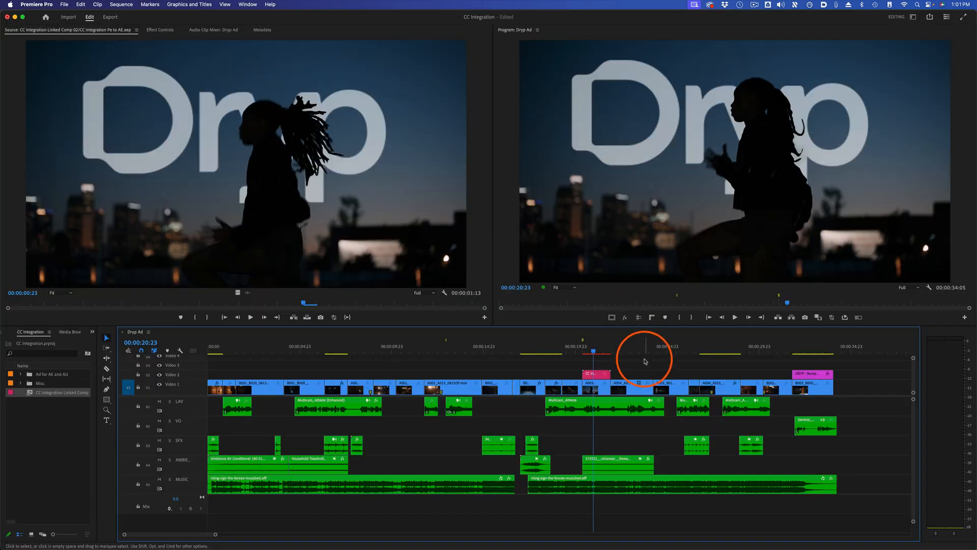
Play and scrub the linked composition clip in the Dryp Ad sequence to check its playback with the logo restored.
click(583, 350)
key(space)
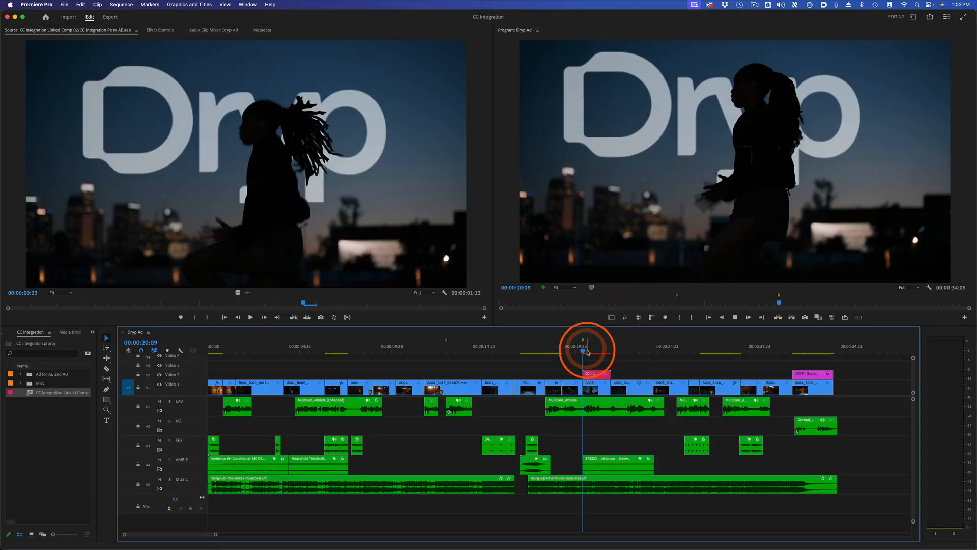
key(space)
click(600, 353)
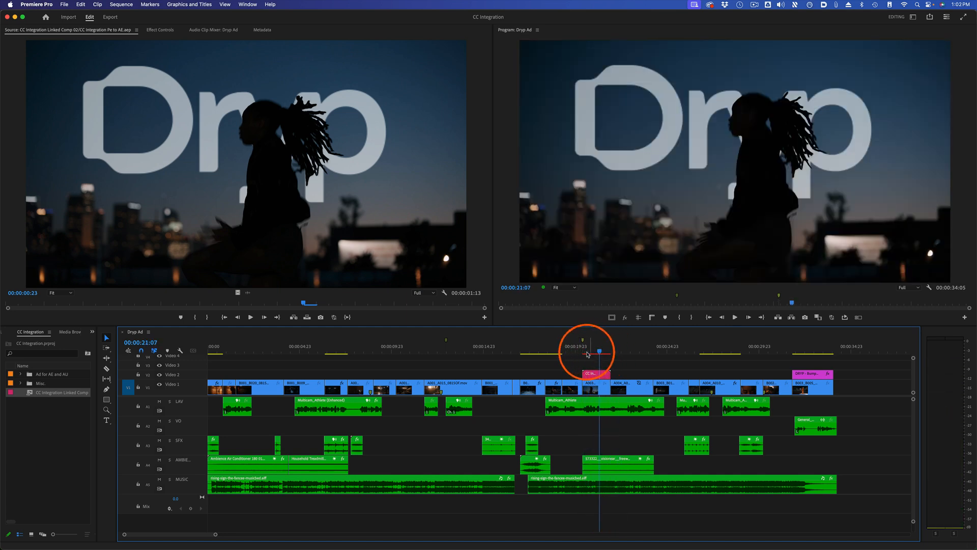
click(588, 351)
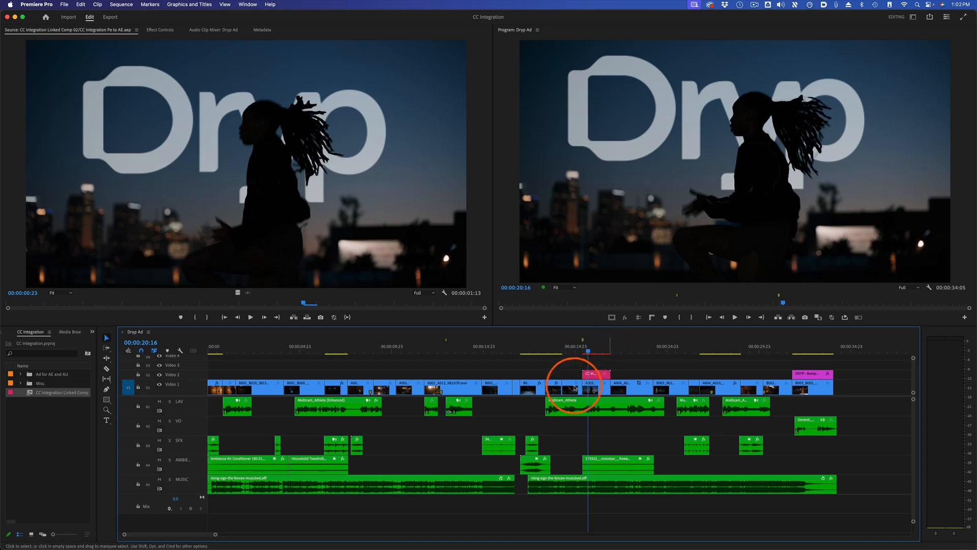
click(589, 351)
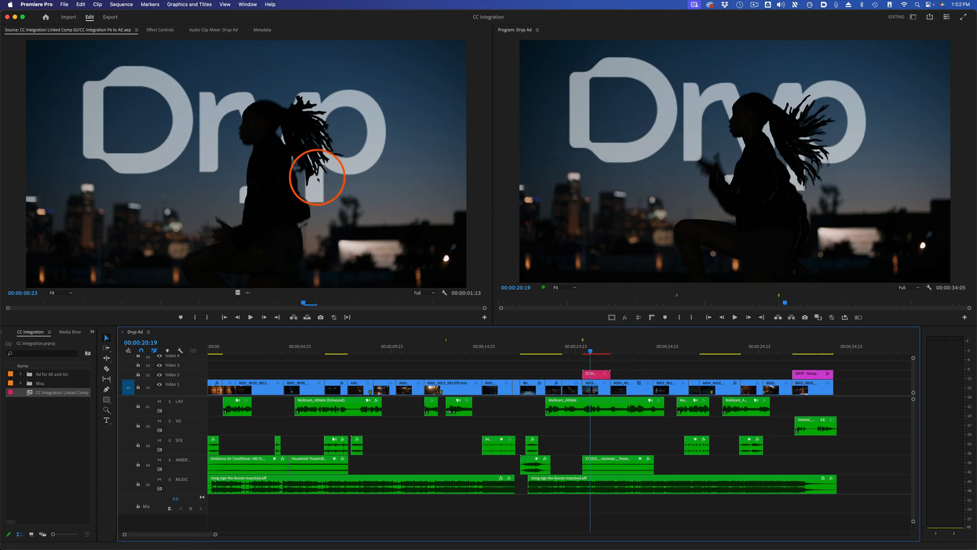
drag(589, 351, 594, 350)
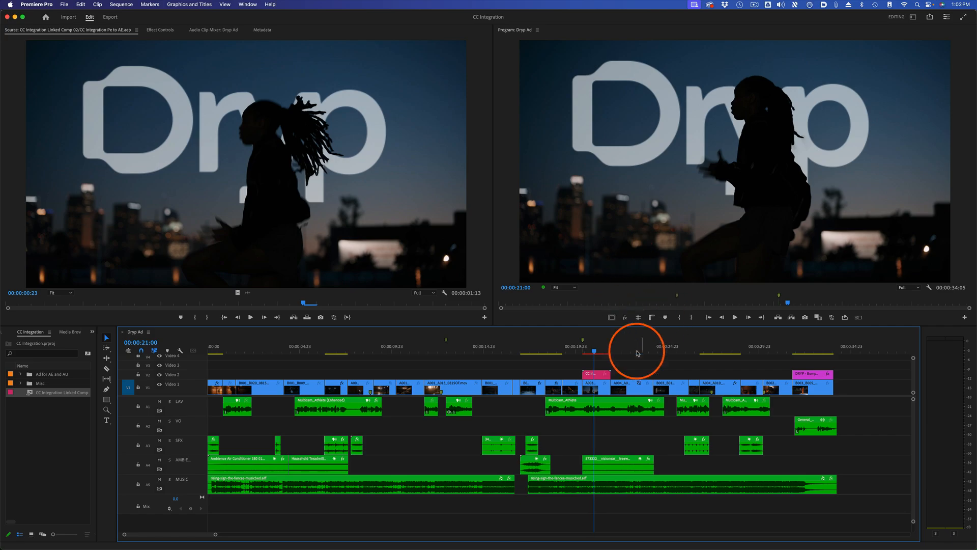
Switch to After Effects and add CC Integration Linked Comp 02 to the Render Queue.
key(super+Tab)
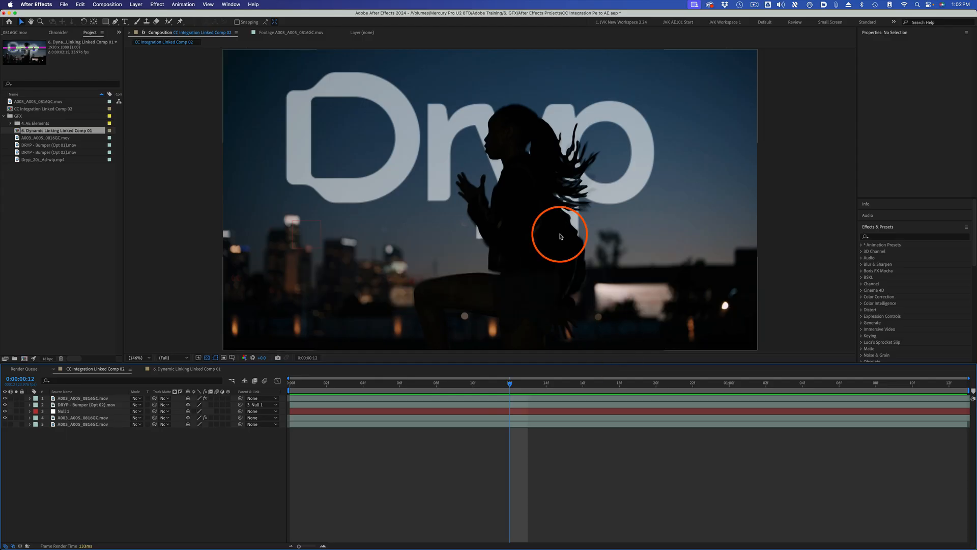
click(106, 5)
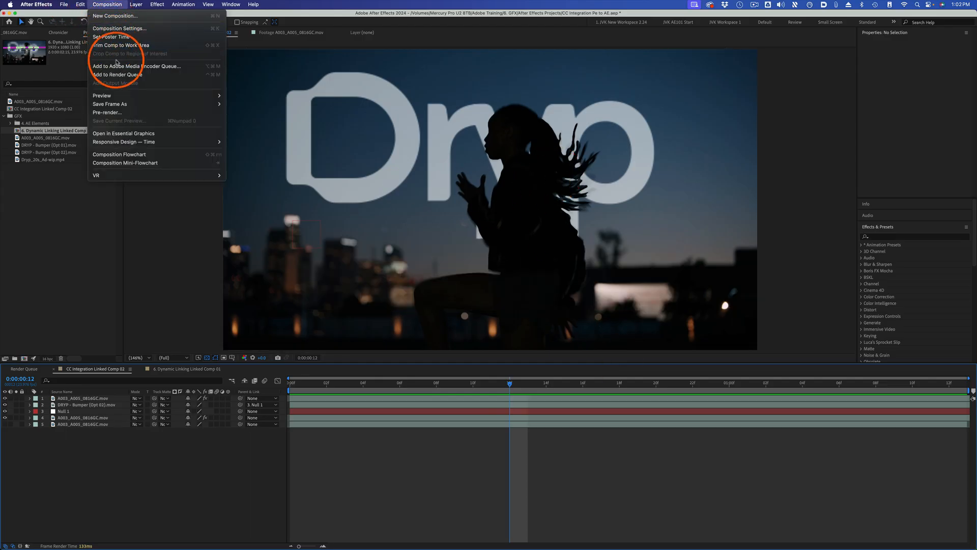
click(113, 75)
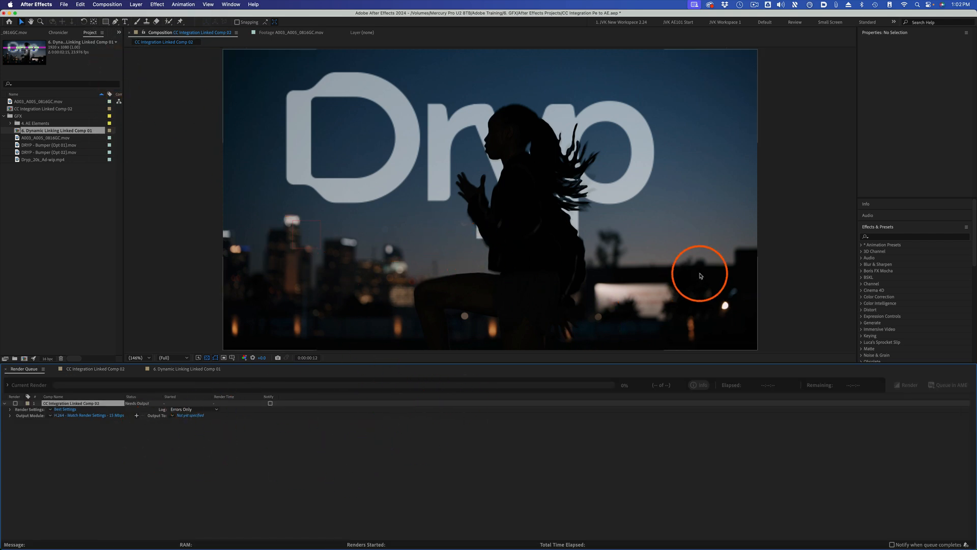
In Premiere Pro, render and replace the linked composition clip as QuickTime, Match Source - Apple ProRes 422, stored in the 8-SCRATCH folder.
key(super+Tab)
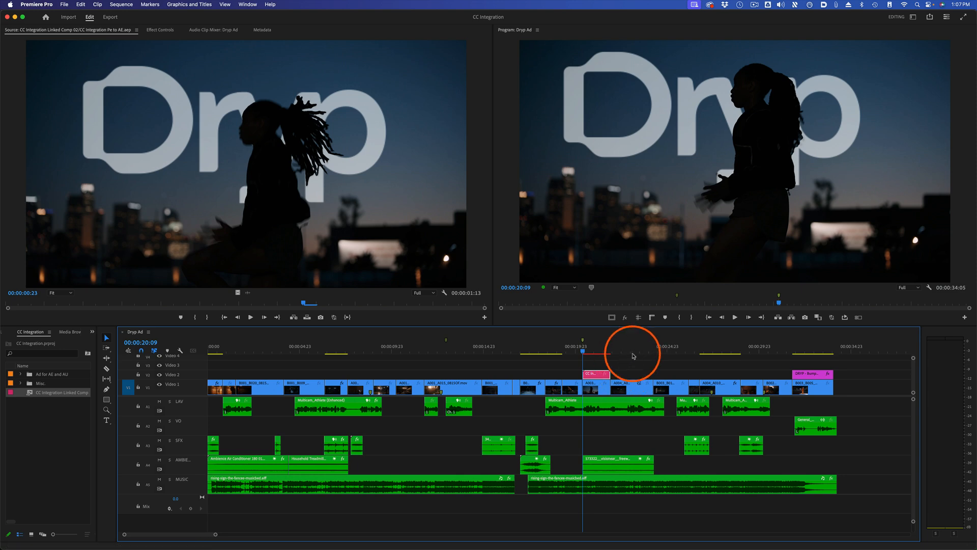
click(599, 351)
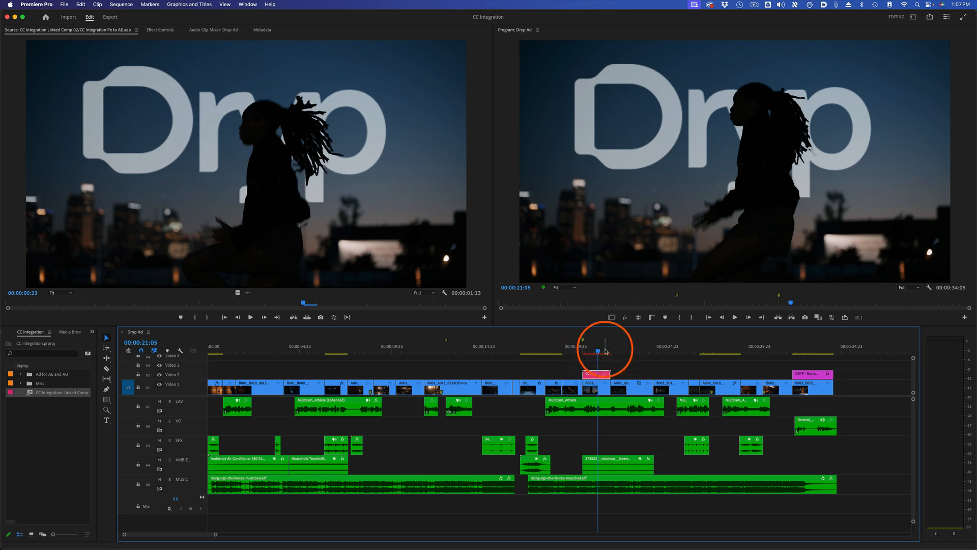
drag(592, 346, 598, 352)
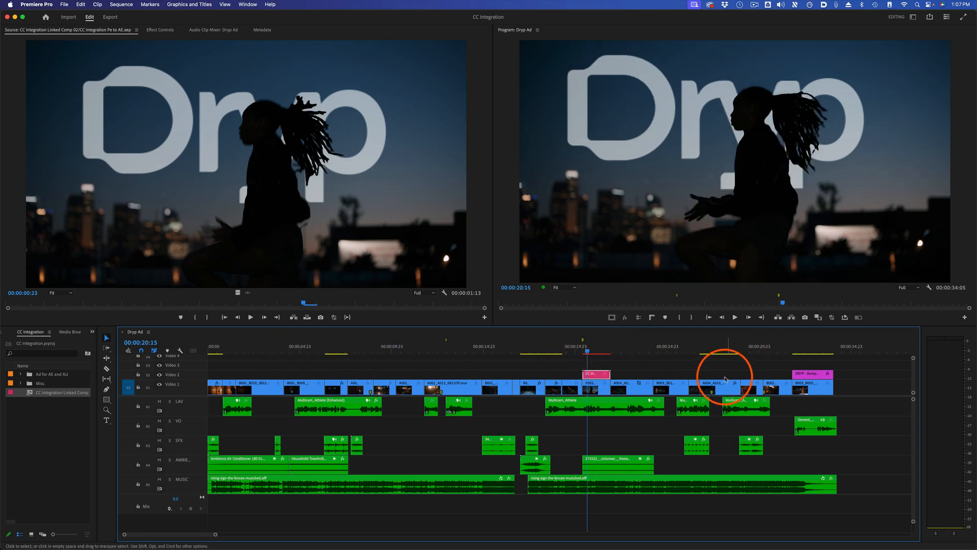
right_click(602, 376)
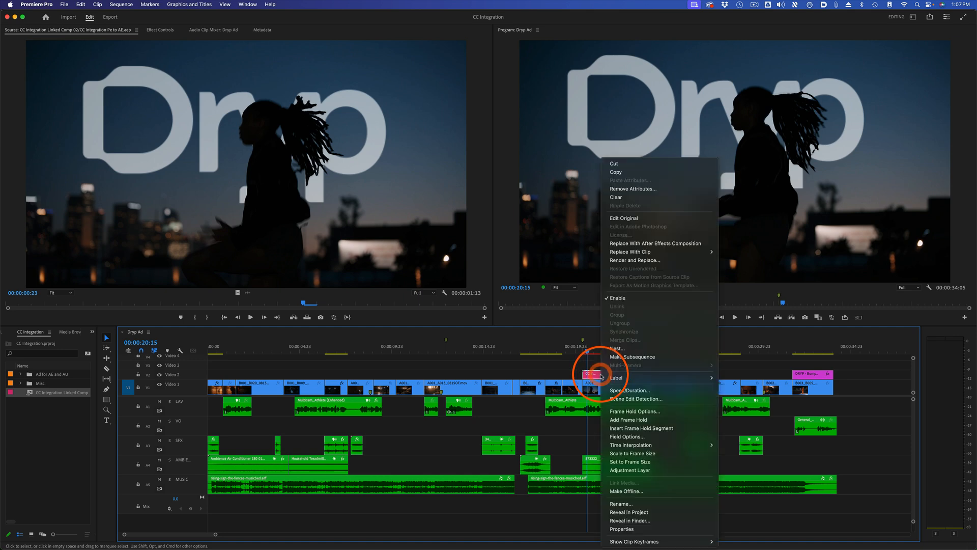
click(665, 260)
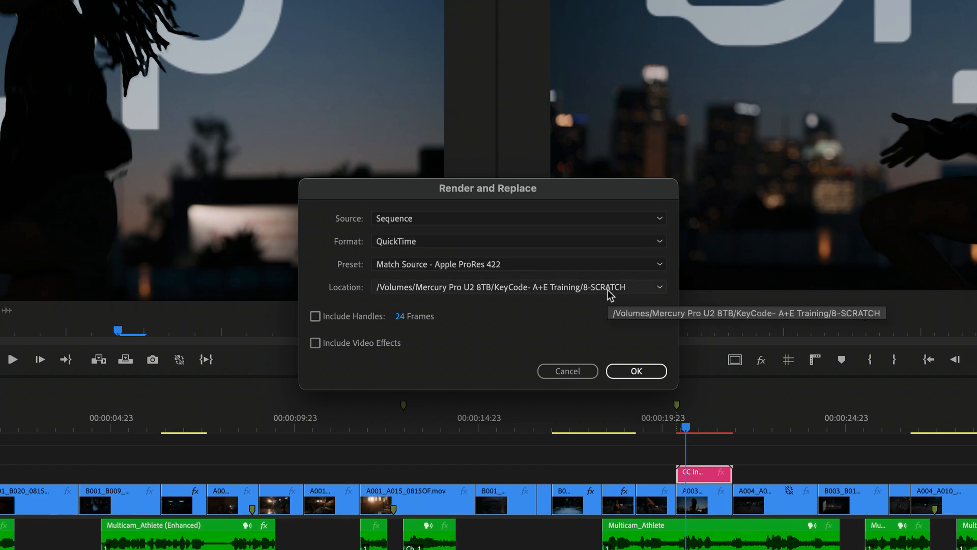
click(637, 286)
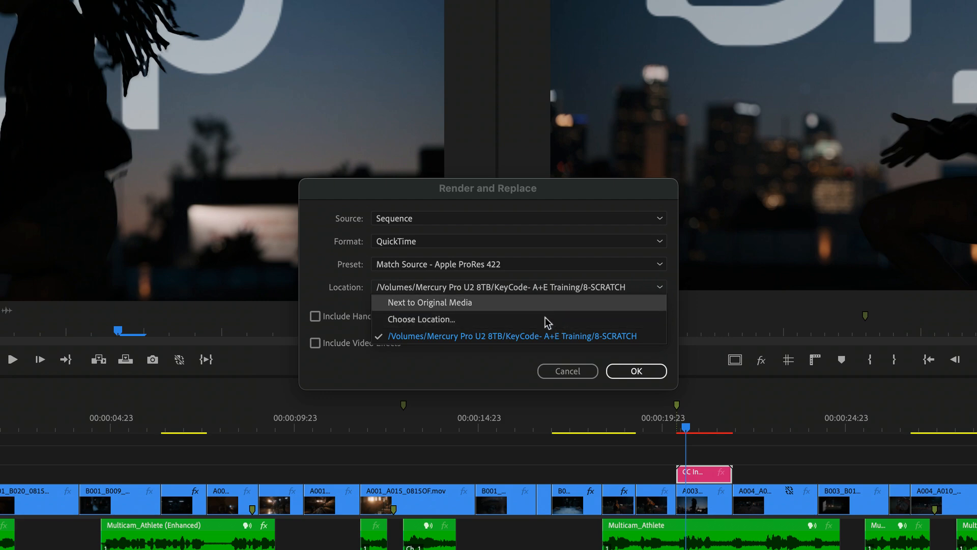
click(442, 350)
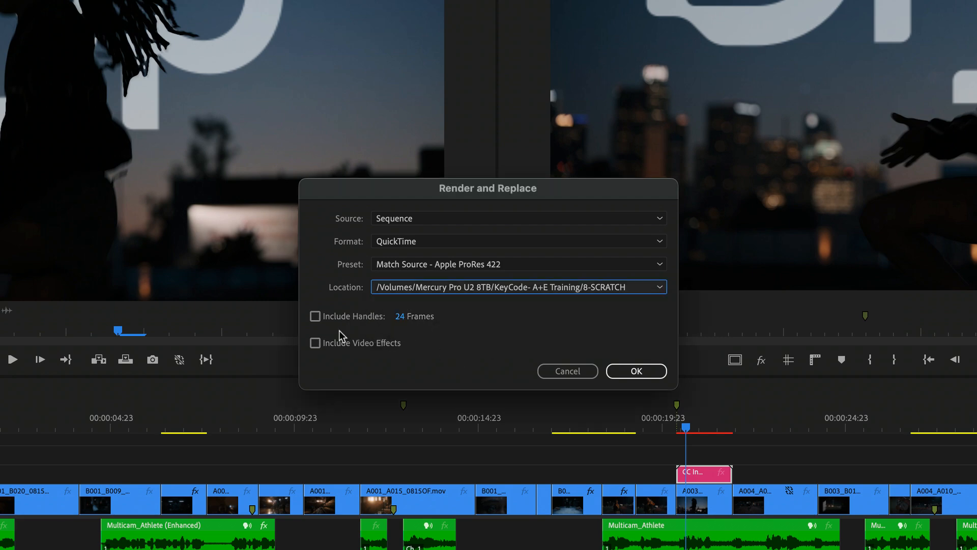
click(636, 370)
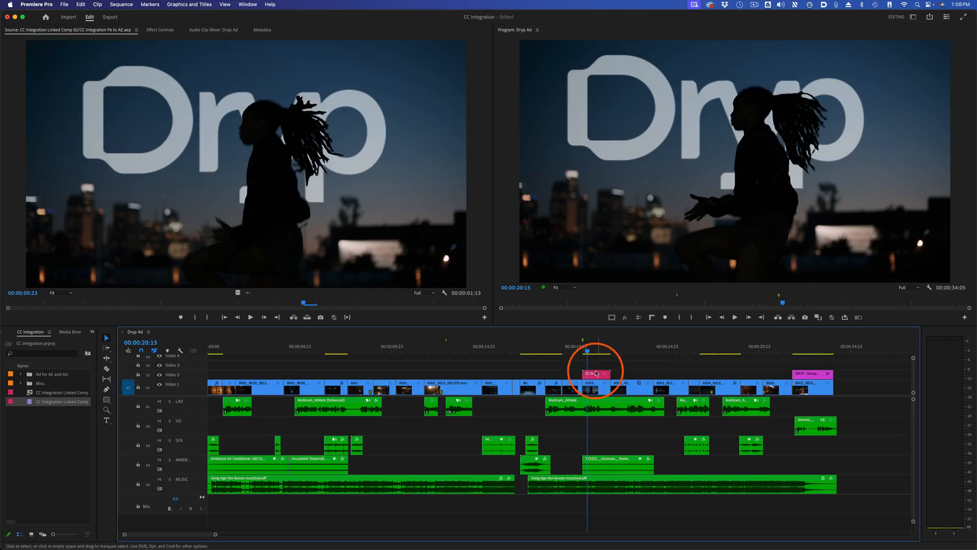
Open the rendered CC Integration Linked Comp 02 movie from the project in the Source monitor and play it.
click(61, 428)
click(29, 403)
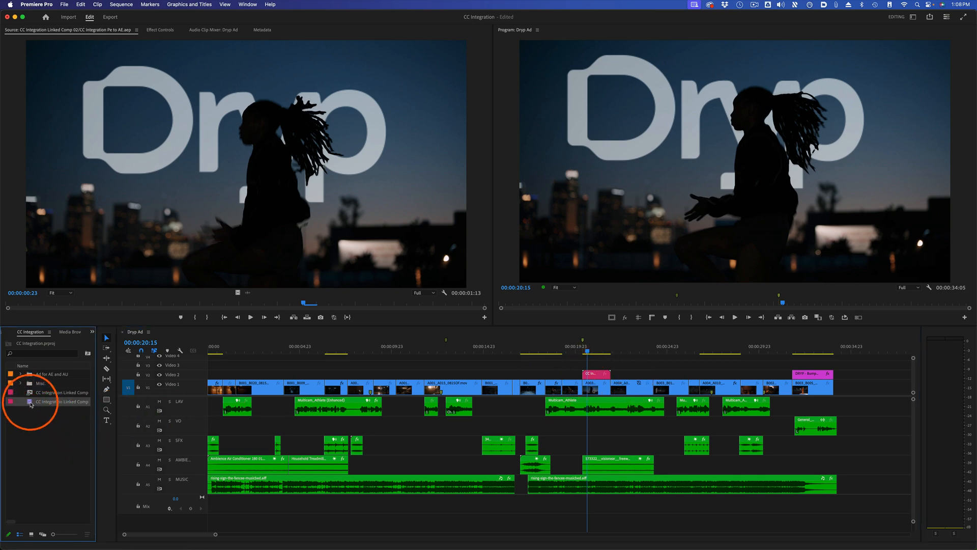
double_click(30, 403)
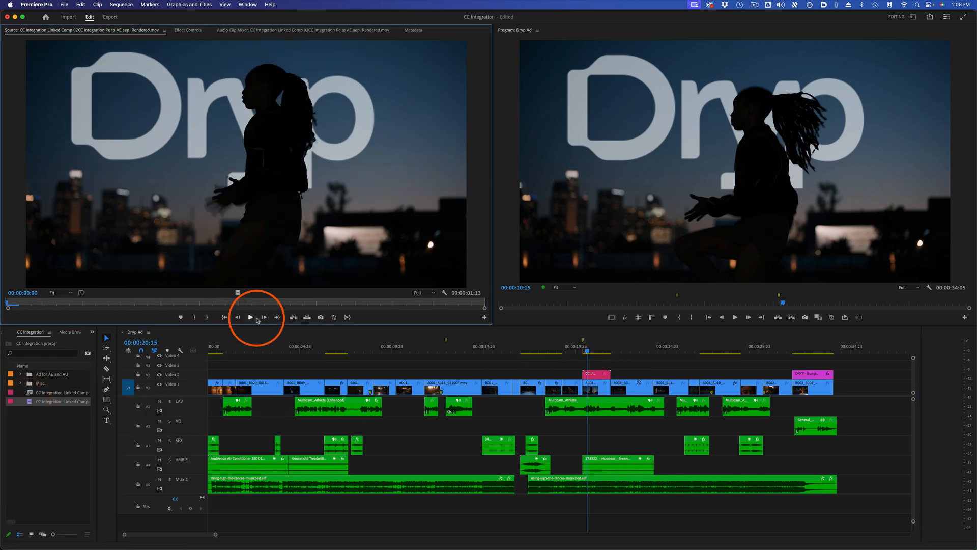
click(250, 318)
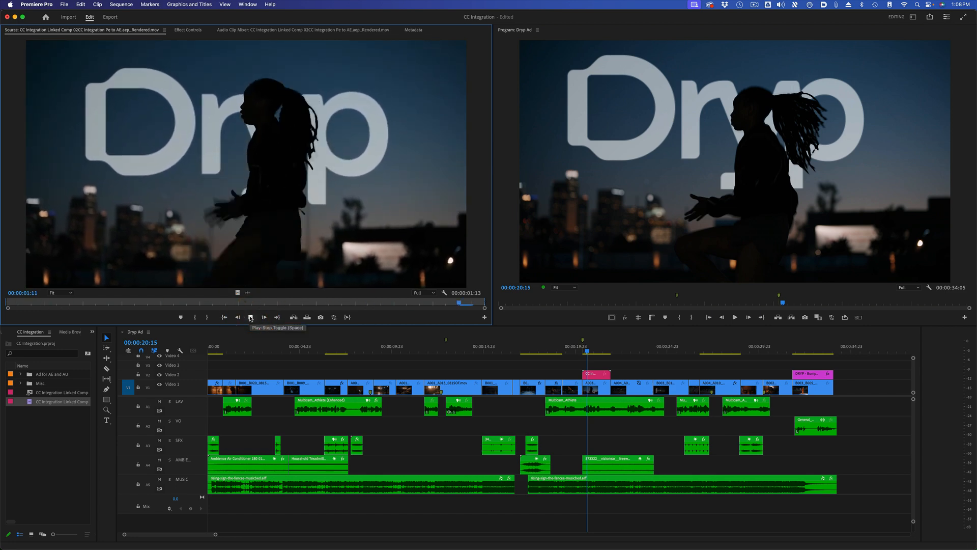
Play and scrub the rendered clip in the Dryp Ad sequence to check its playback.
click(640, 371)
click(582, 350)
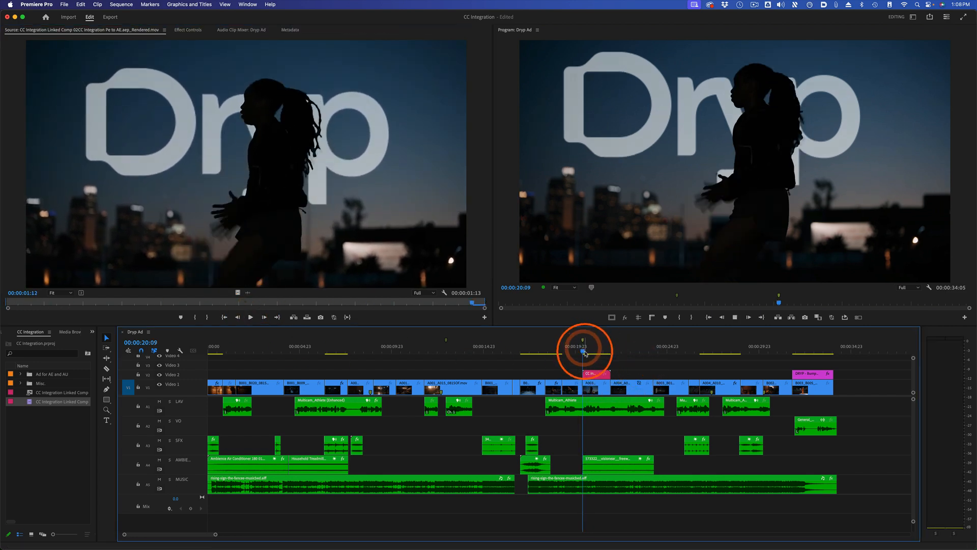
key(space)
click(604, 352)
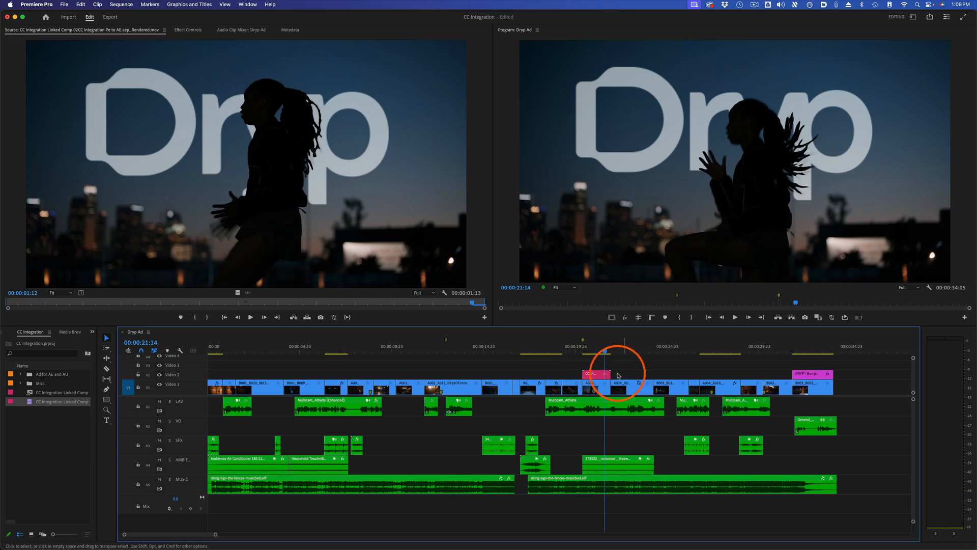
click(596, 375)
click(594, 351)
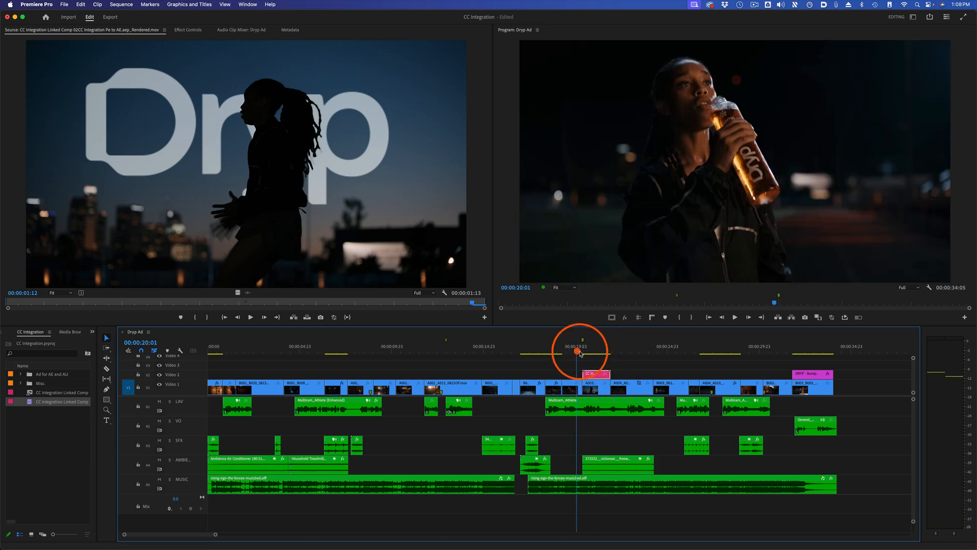
click(590, 377)
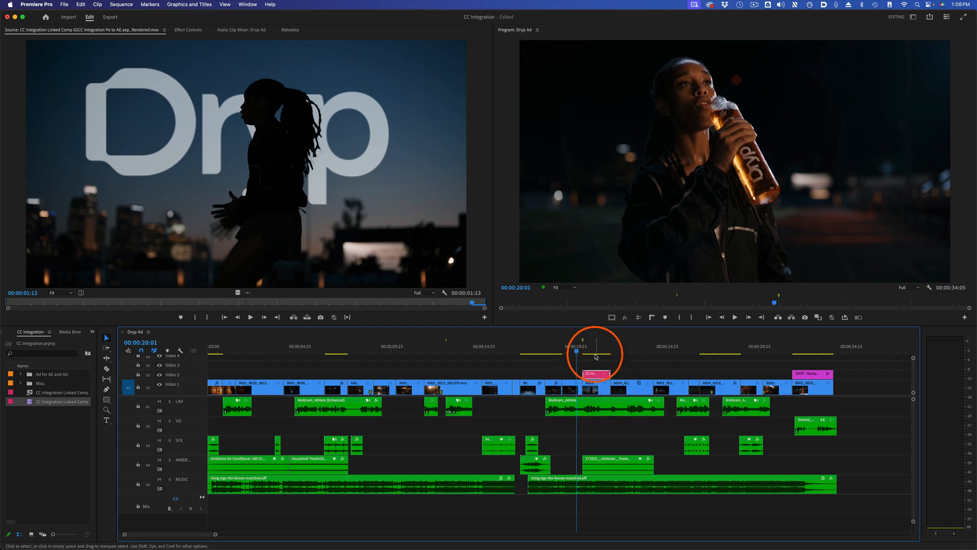
click(595, 347)
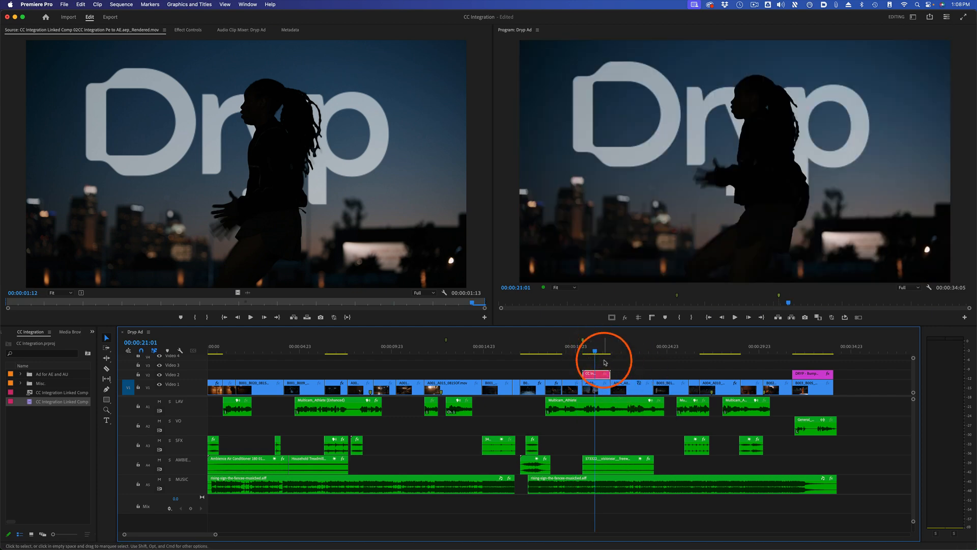
In After Effects, hide the logo layer in CC Integration Linked Comp 02, save the project and return to Premiere Pro.
key(super+Tab)
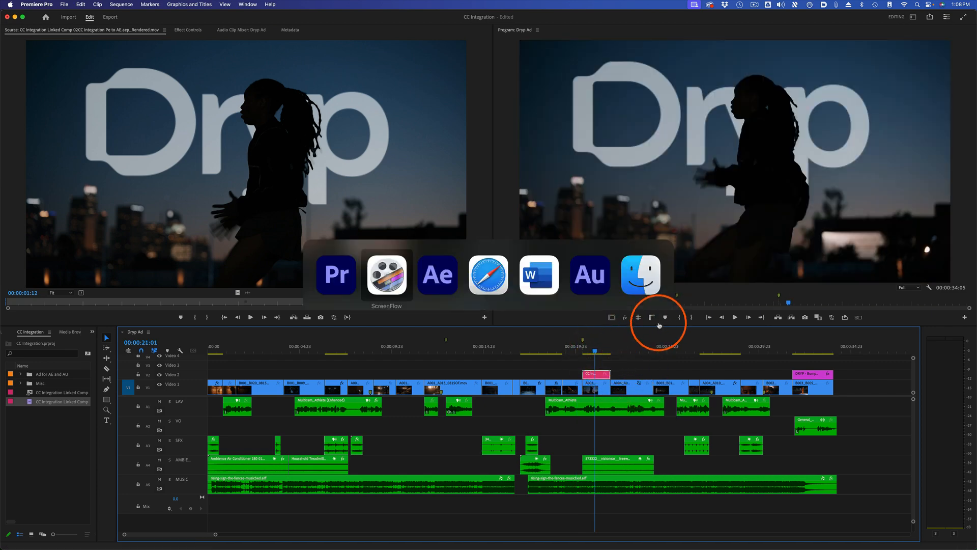
click(436, 290)
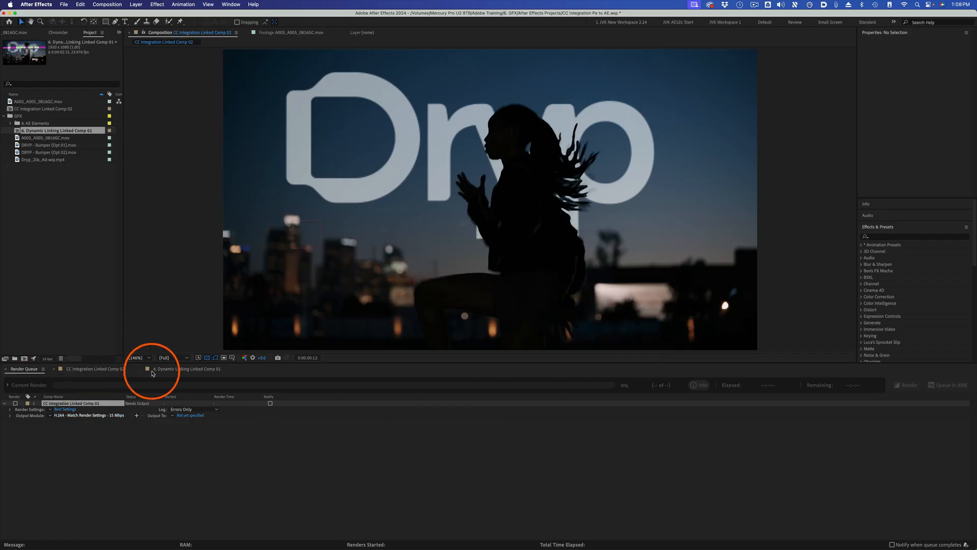
click(121, 369)
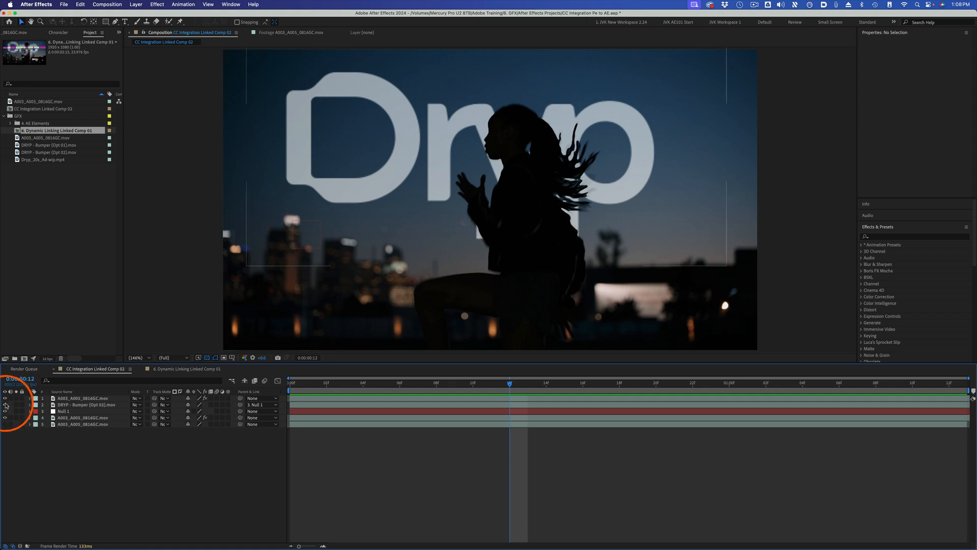
click(5, 405)
key(super+s)
key(super+Tab)
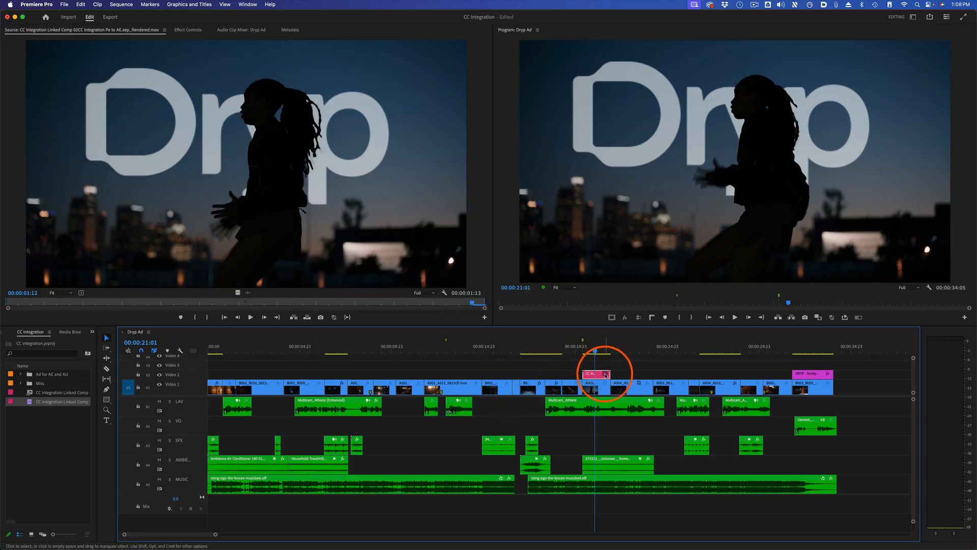
Check the rendered clip at 00:00:21:05 in the sequence and restore it to the unrendered linked composition.
click(591, 375)
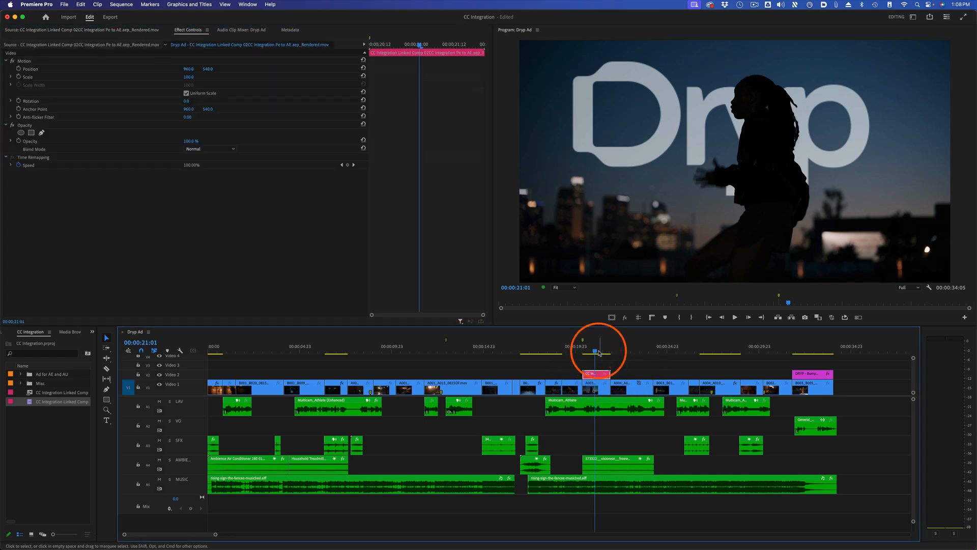
click(598, 351)
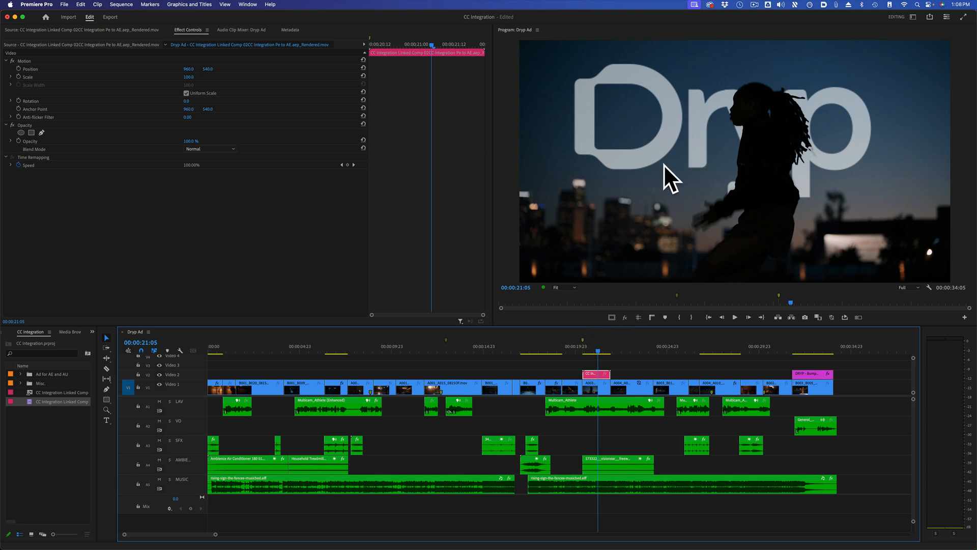
right_click(599, 376)
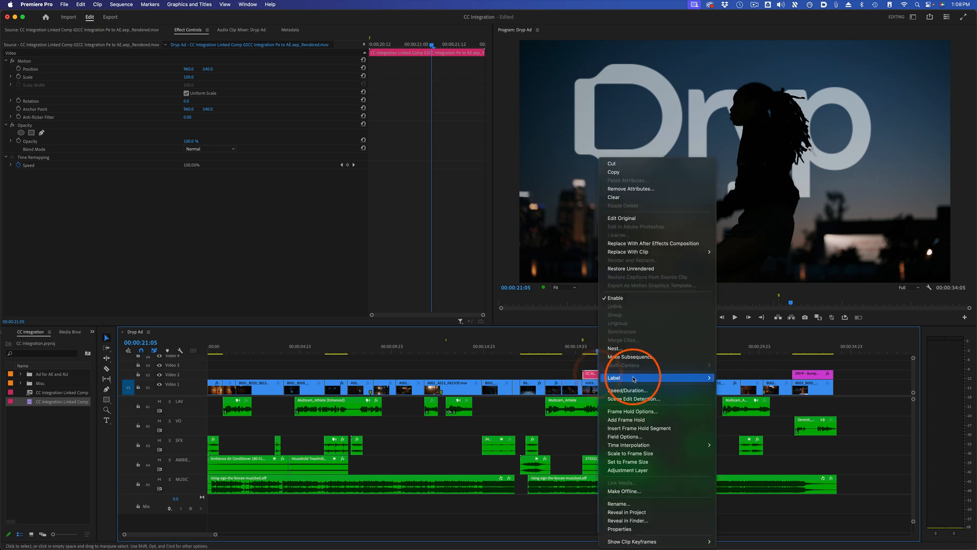
click(662, 268)
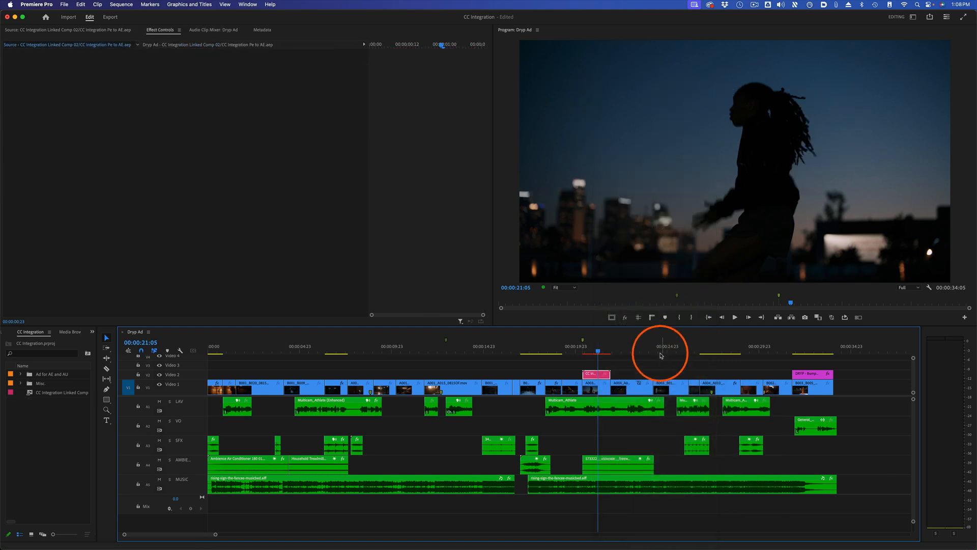
Replace the run of clips at the beginning of Video 1 with an After Effects composition.
click(592, 352)
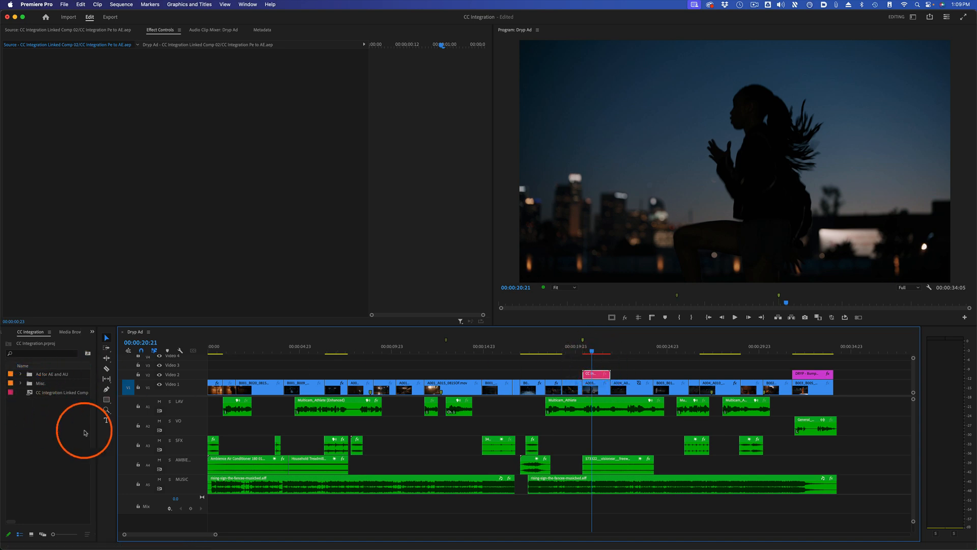
click(598, 351)
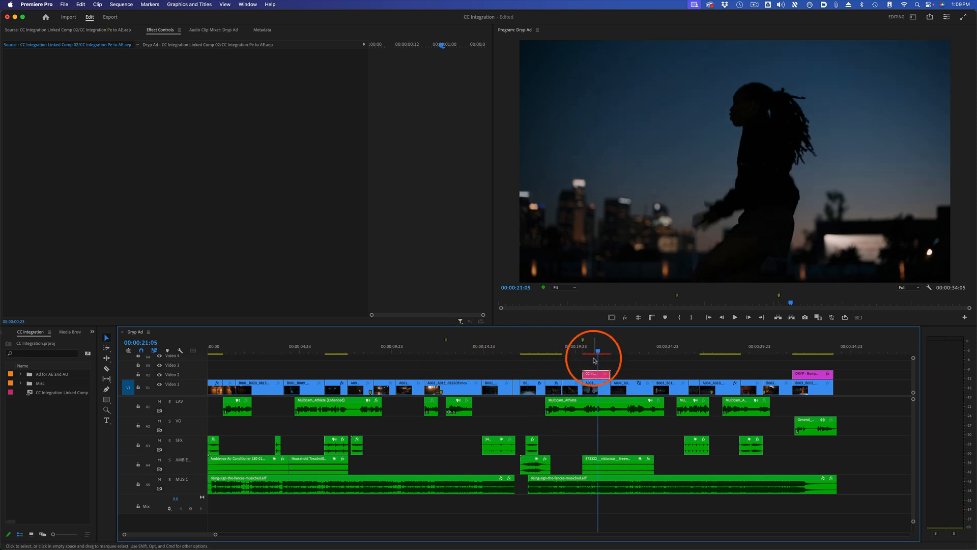
drag(261, 367, 451, 385)
right_click(452, 384)
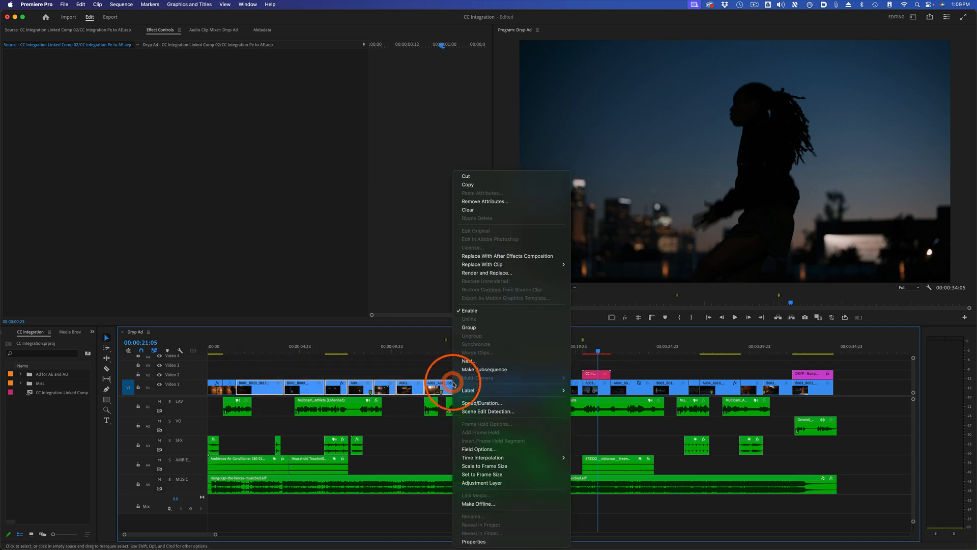
click(517, 256)
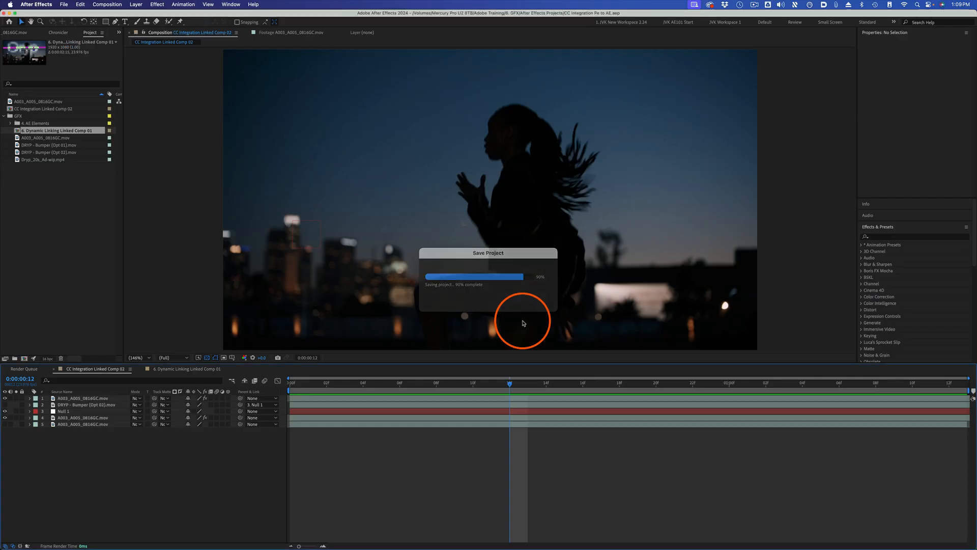
Scrub CC Integration Linked Comp 03 and examine how its clips are arranged as separate layers.
click(523, 321)
drag(328, 393, 497, 411)
drag(359, 390, 323, 396)
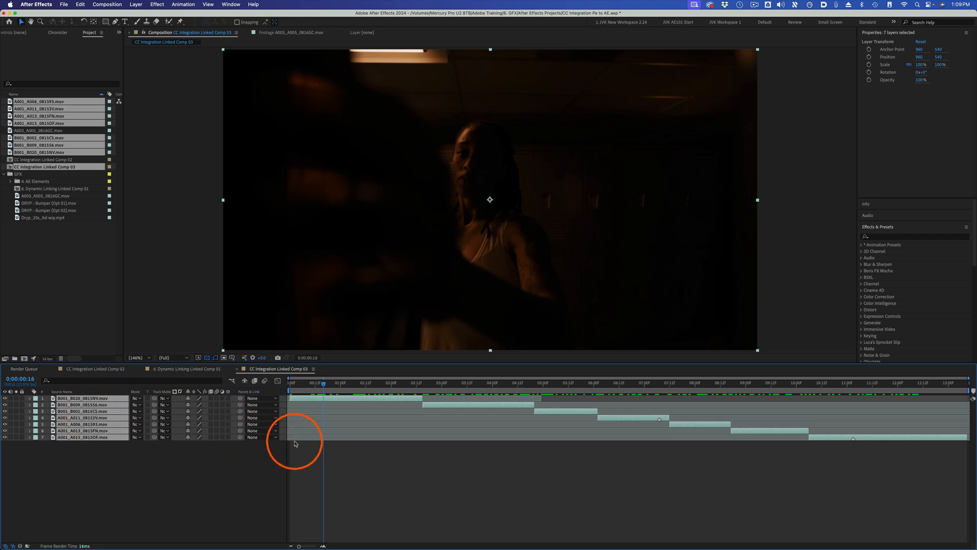
drag(357, 395, 448, 405)
click(573, 478)
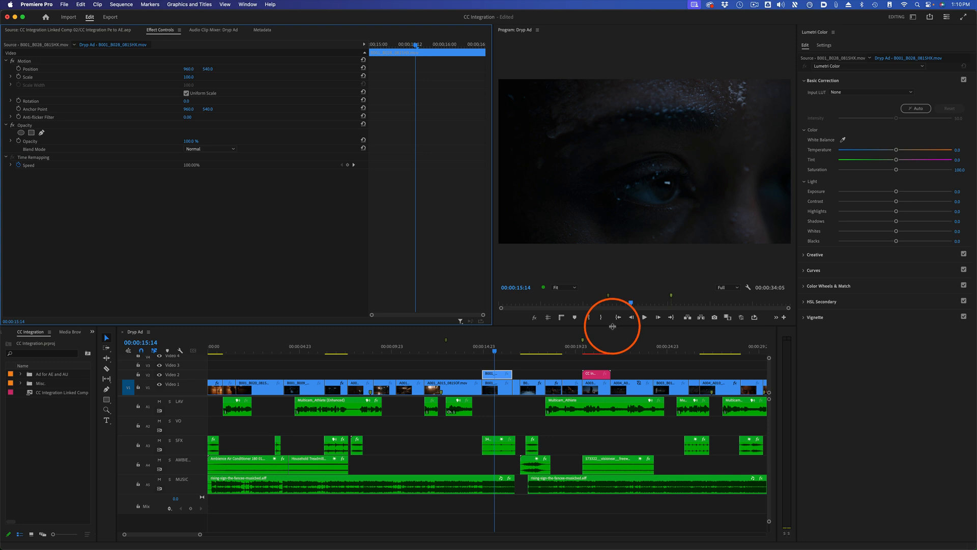
In Premiere Pro, auto-correct the eye close-up on Video 2 in Lumetri Color and set Temperature to 43.1 and Exposure to 1.4.
click(919, 109)
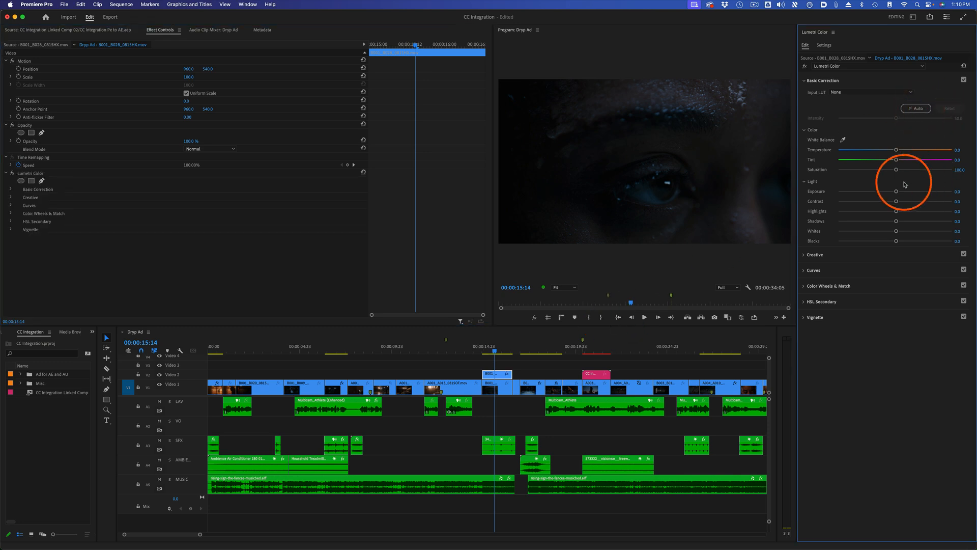
drag(898, 151, 920, 150)
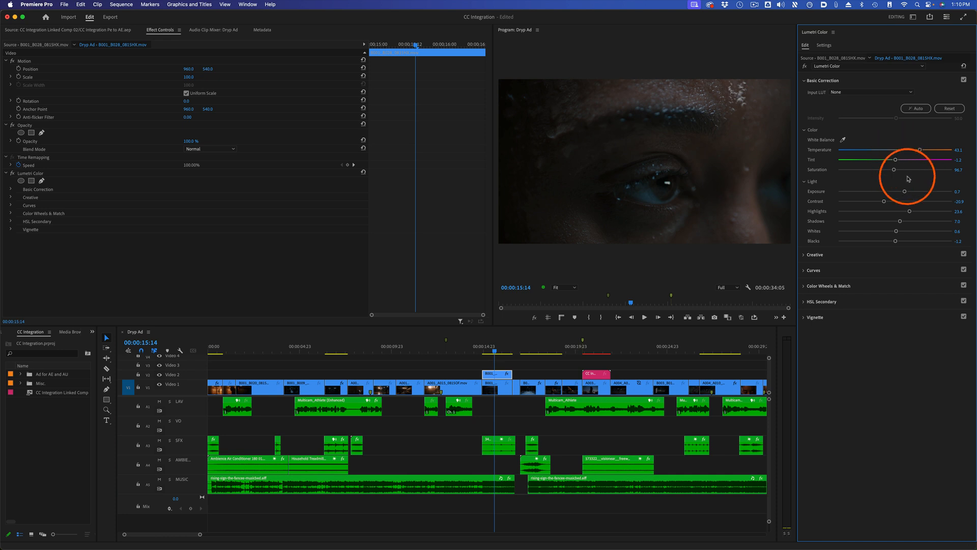
drag(905, 191, 911, 192)
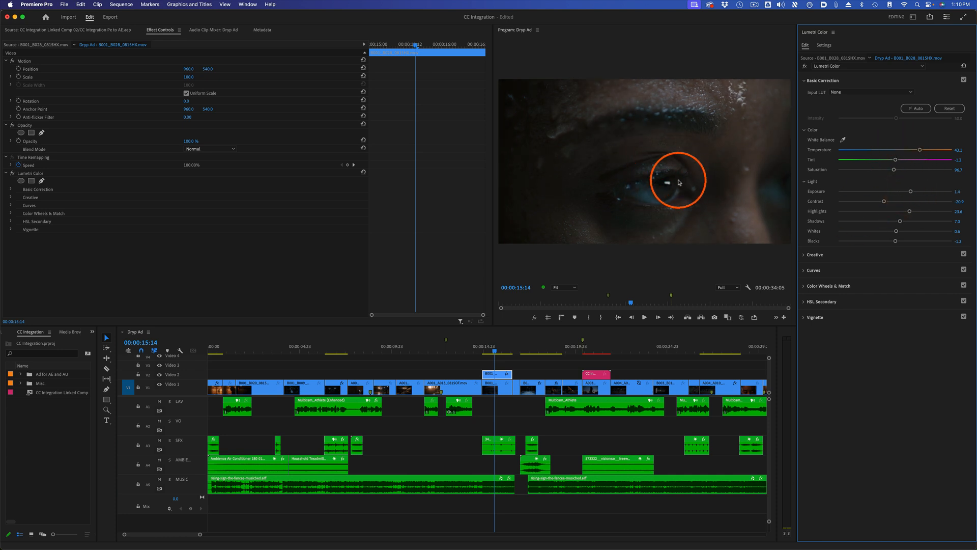
Replace the graded eye close-up with an After Effects composition and scrub it to frame 0:00:00:07.
right_click(498, 374)
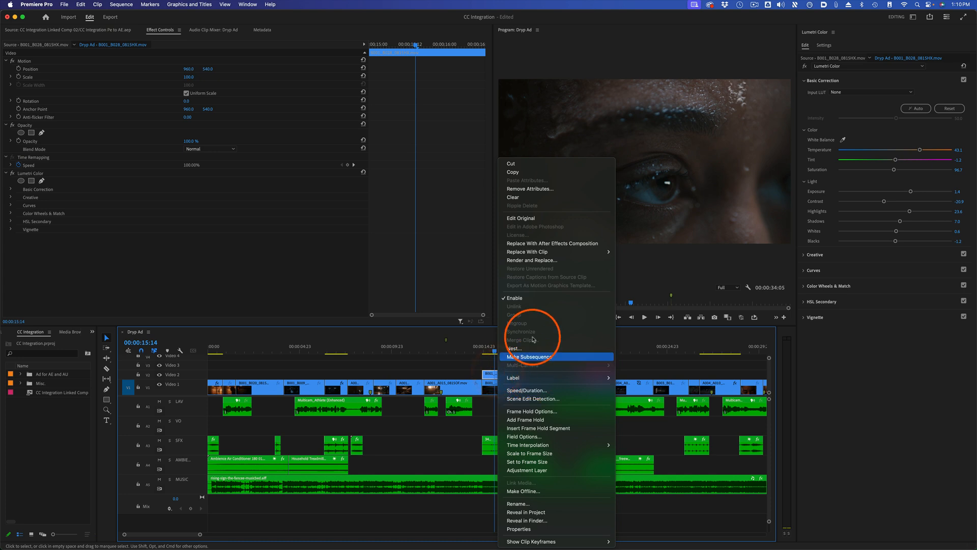
click(571, 244)
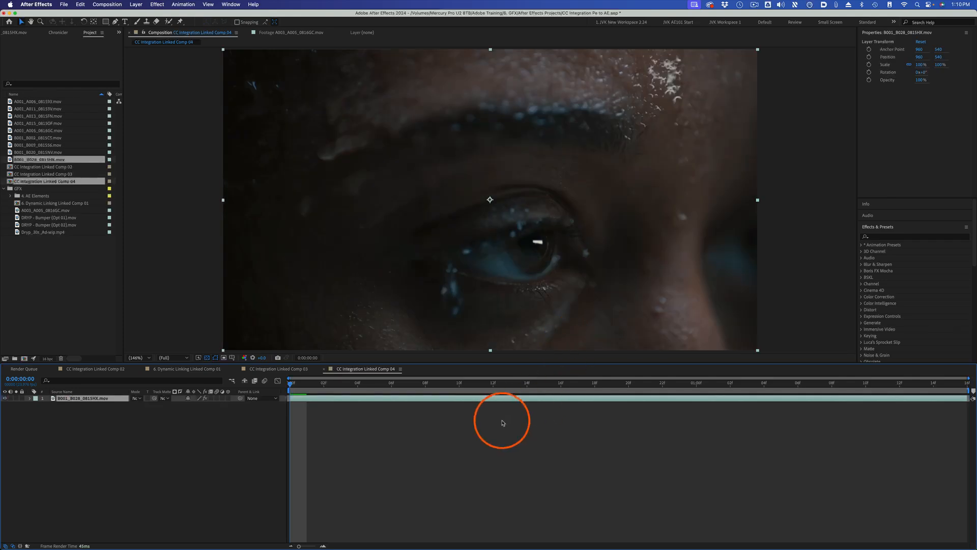
drag(323, 382, 409, 384)
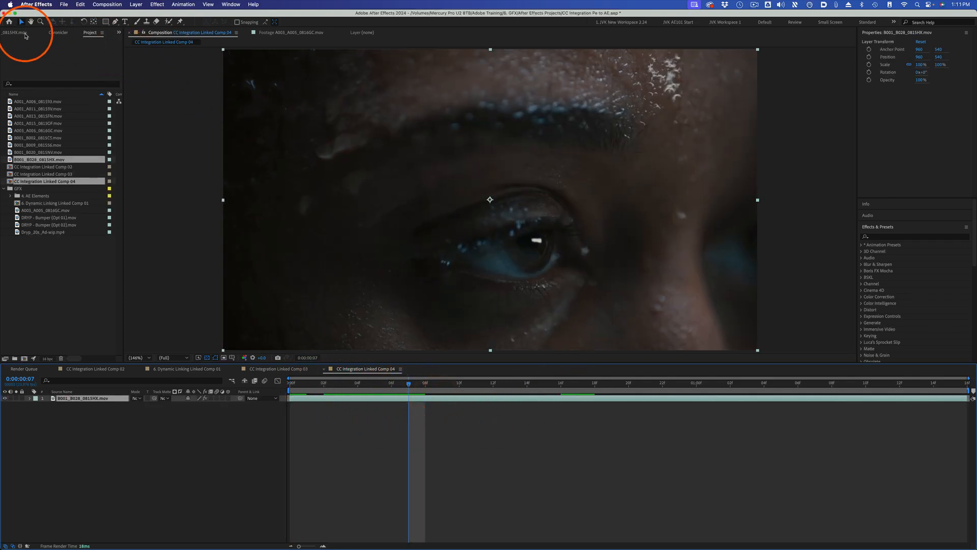
Compare the eye layer with and without its Lumetri Color effect, leave the effect off and return to Premiere Pro.
click(118, 32)
click(144, 42)
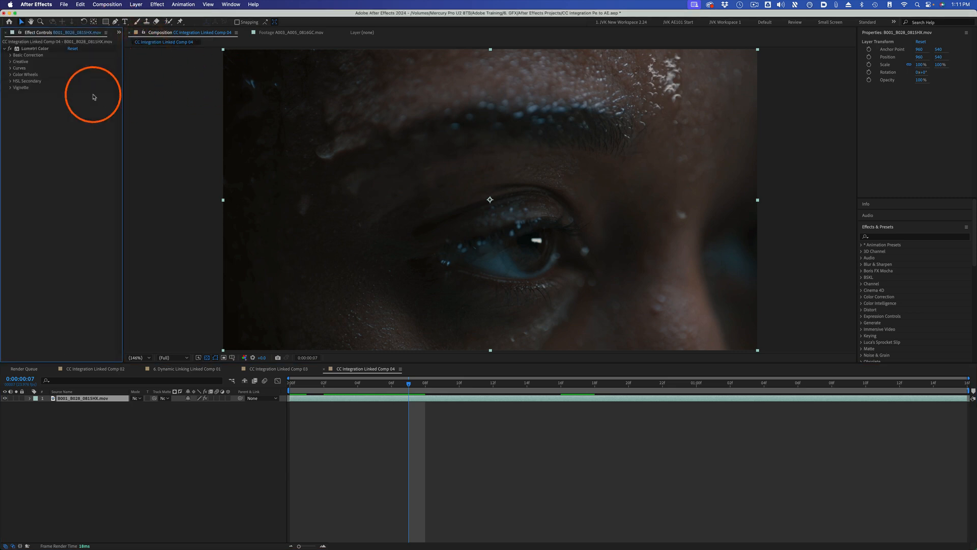
click(31, 48)
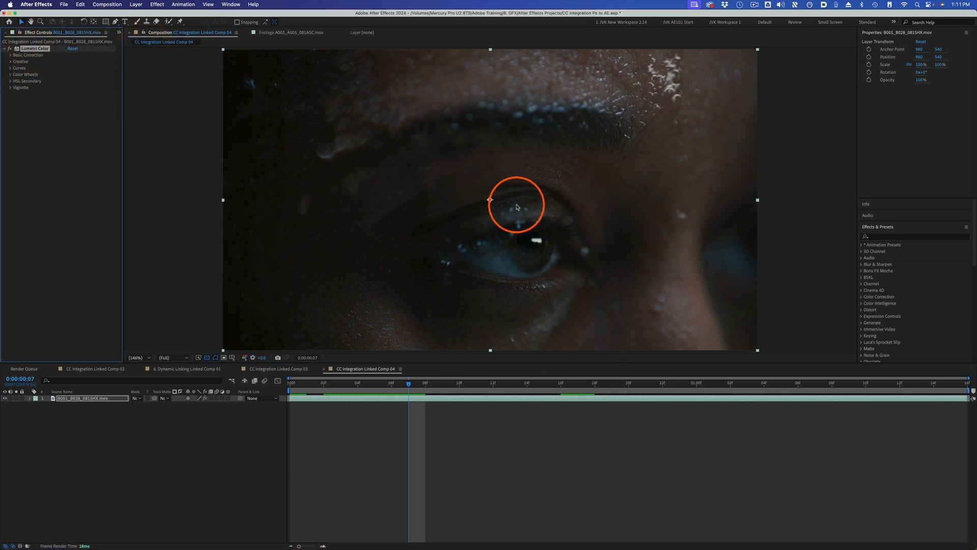
click(9, 49)
click(9, 49)
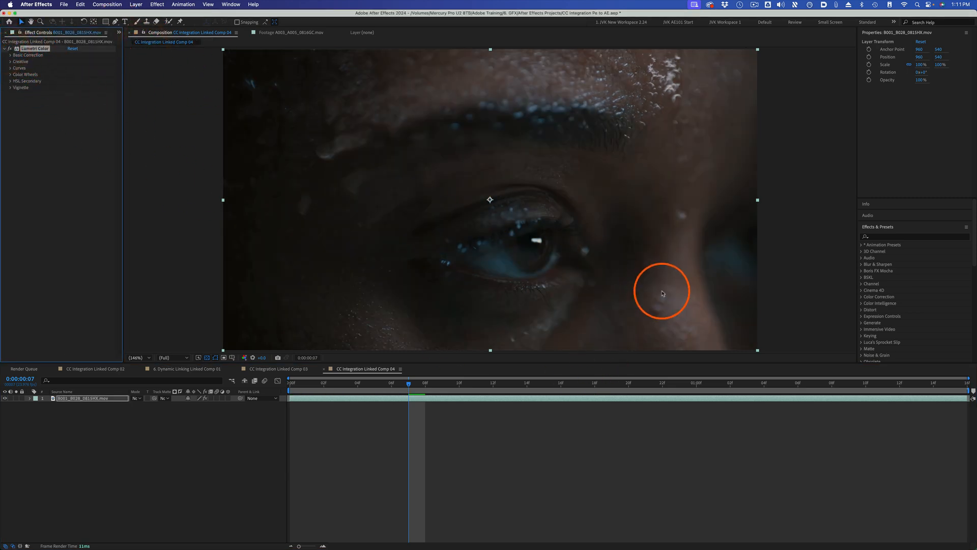
click(9, 49)
key(super+Tab)
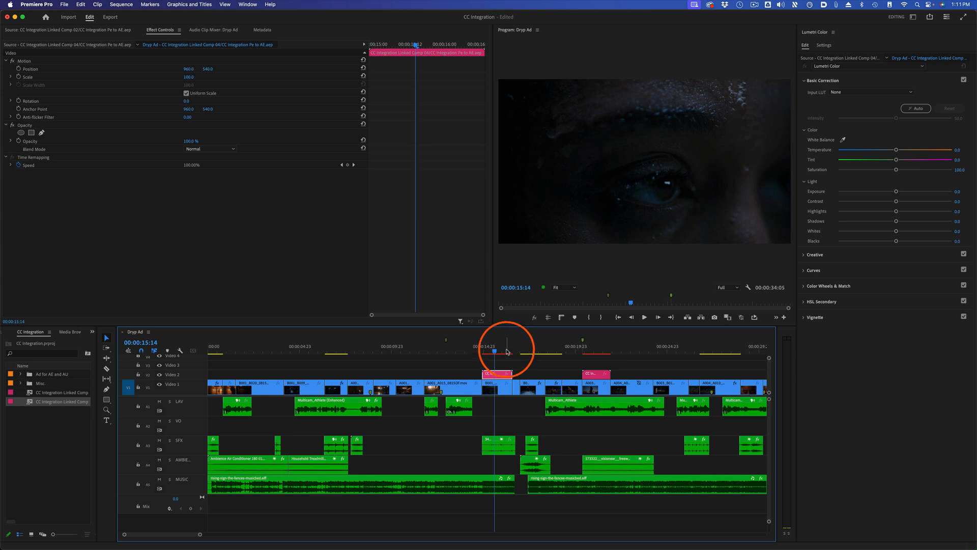
Move to 00:00:15:16 on the linked eye clip and check its effects for a color correction.
drag(504, 351, 496, 370)
click(496, 373)
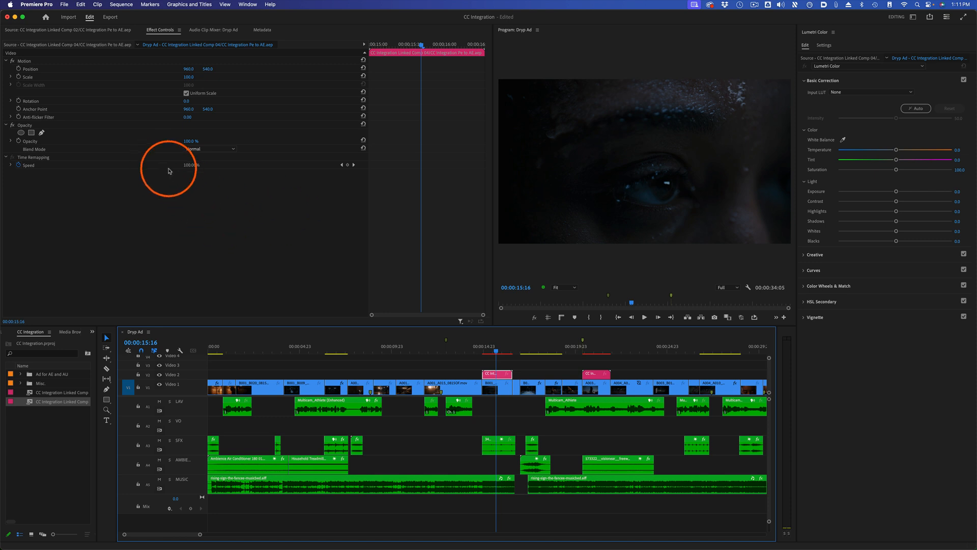
click(276, 203)
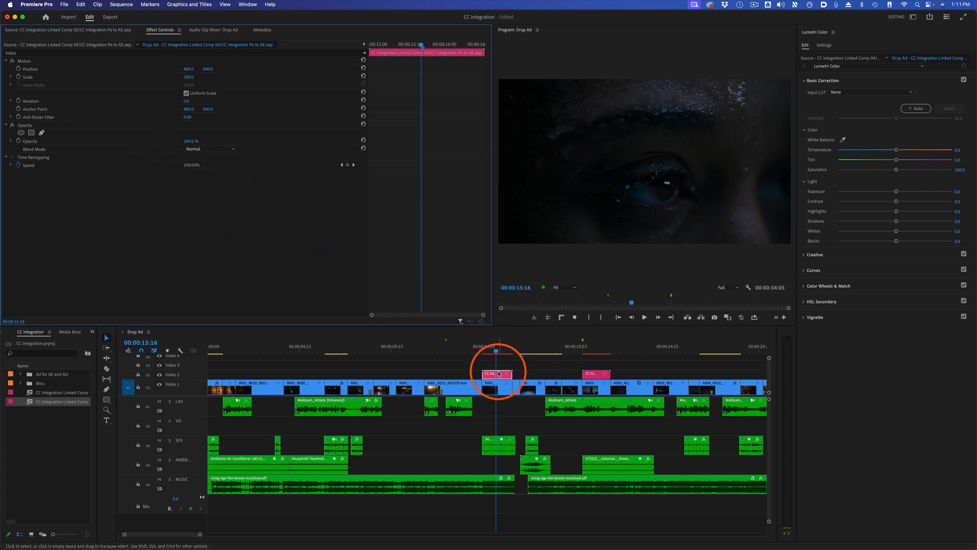
Auto-correct the linked eye clip in Lumetri Color and raise its Temperature and Exposure, then check the applied effect.
click(916, 108)
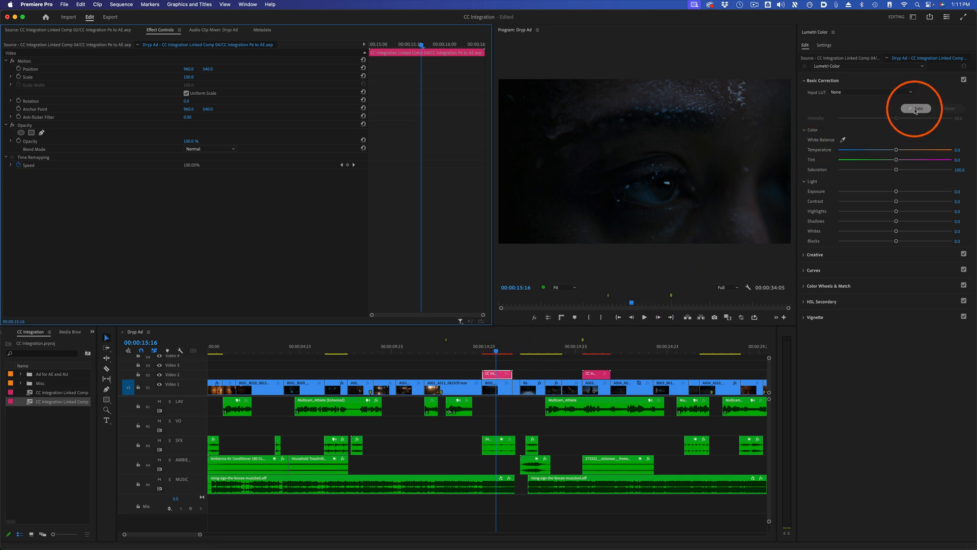
drag(898, 153, 903, 150)
drag(904, 192, 911, 192)
click(499, 376)
click(38, 173)
click(179, 274)
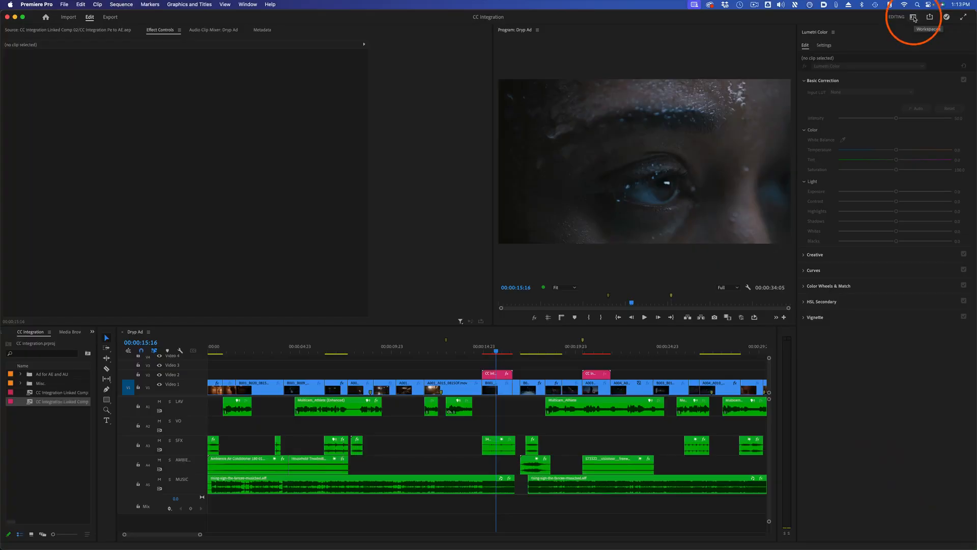
Switch to the Audio workspace and view the Essential Sound settings of the Multicam_Athlete and music clips.
click(915, 19)
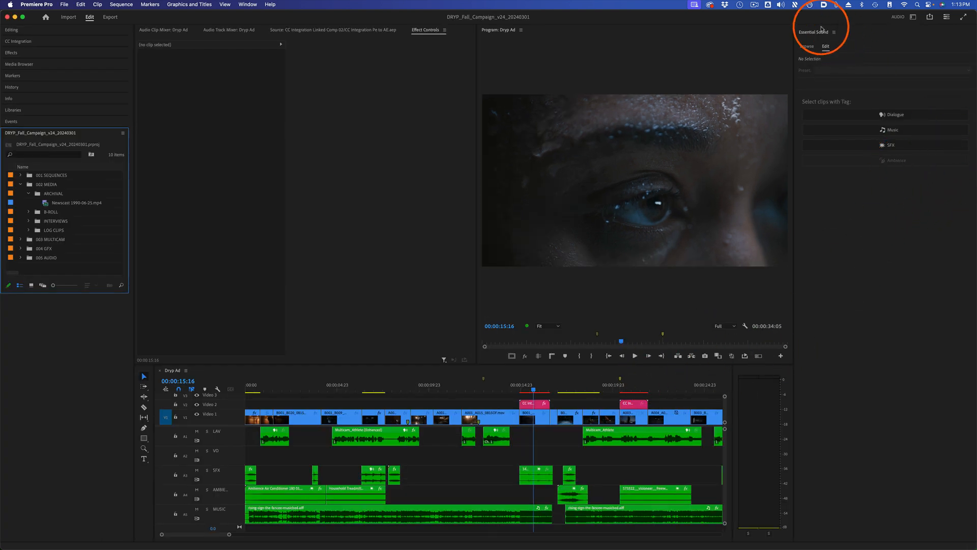
click(607, 390)
click(617, 436)
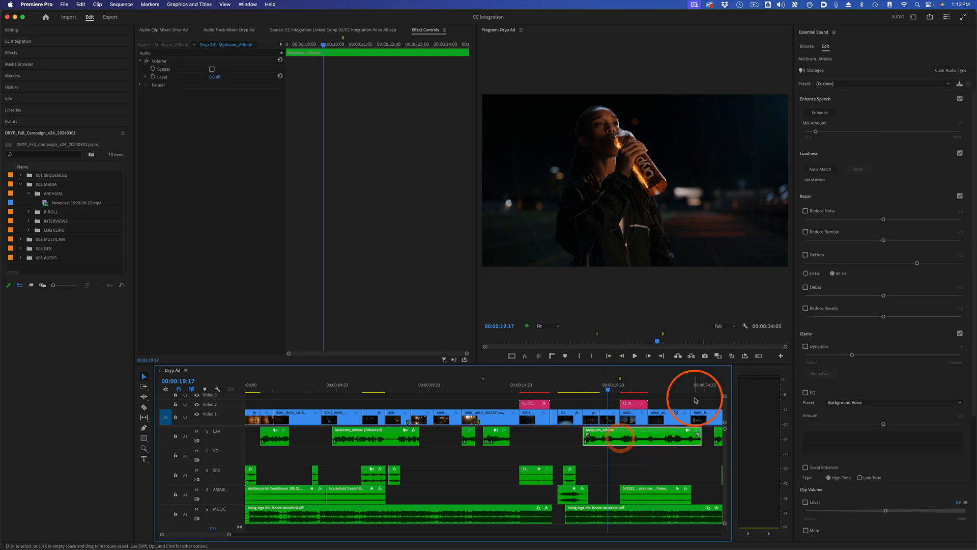
click(465, 510)
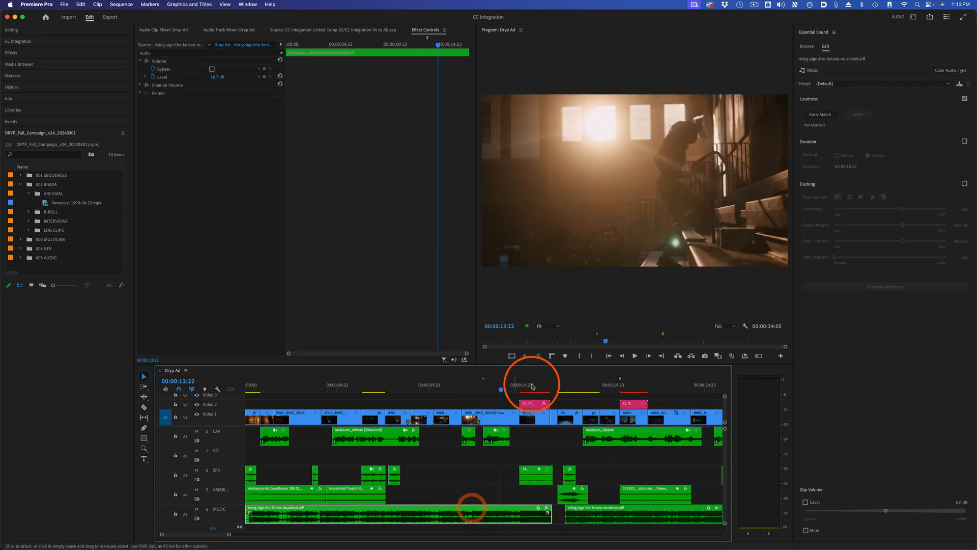
Move to 00:00:13:08 in the Dryp Ad sequence and play the audio from there.
click(407, 388)
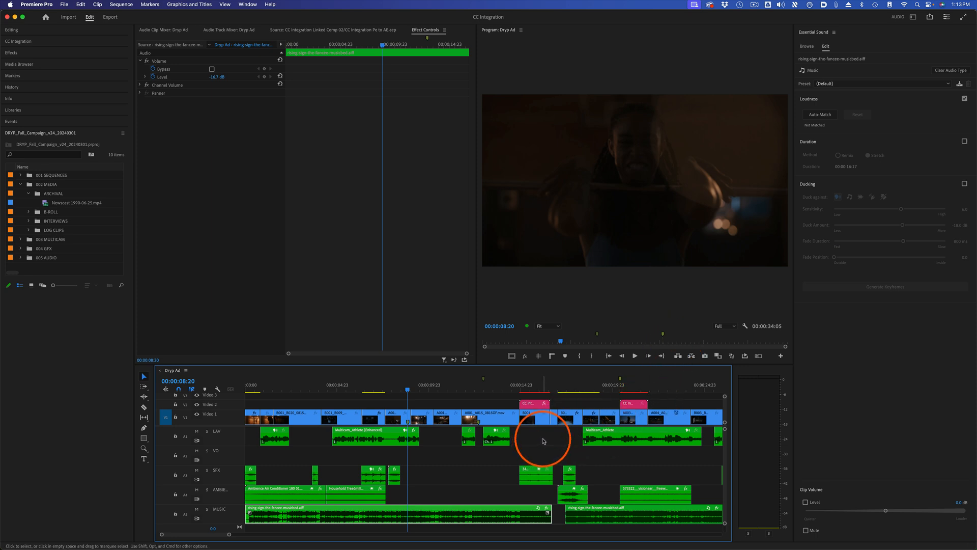
click(492, 389)
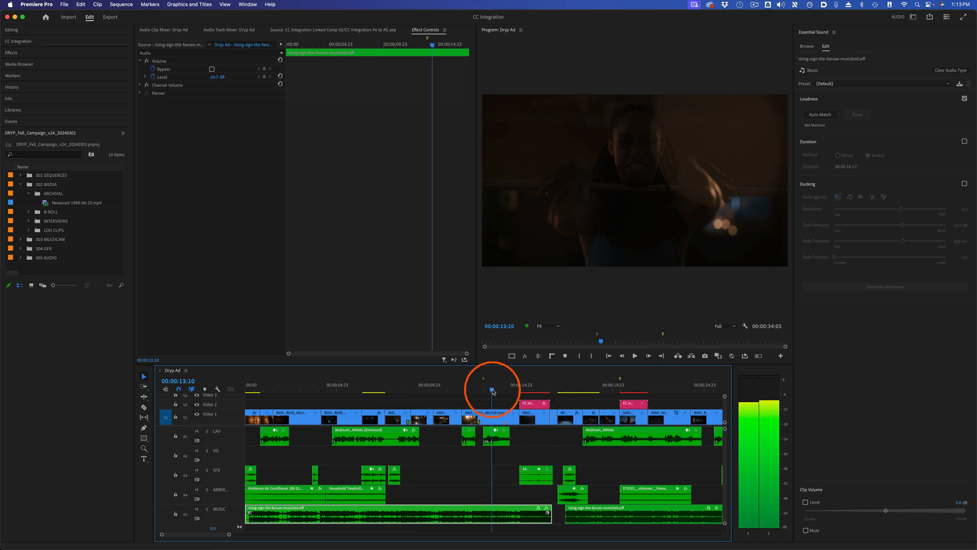
mouse_move(491, 387)
mouse_down()
mouse_move(476, 387)
mouse_move(491, 389)
mouse_up()
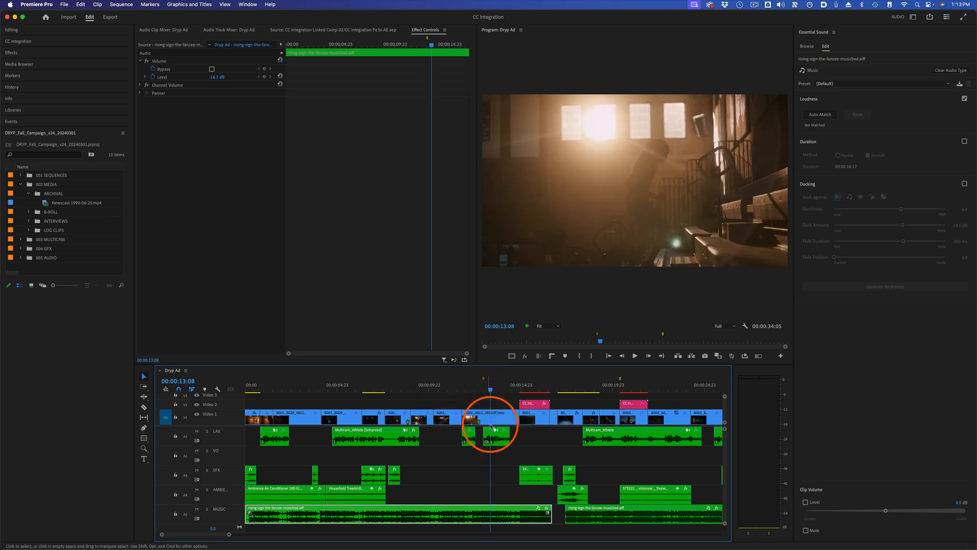
key(space)
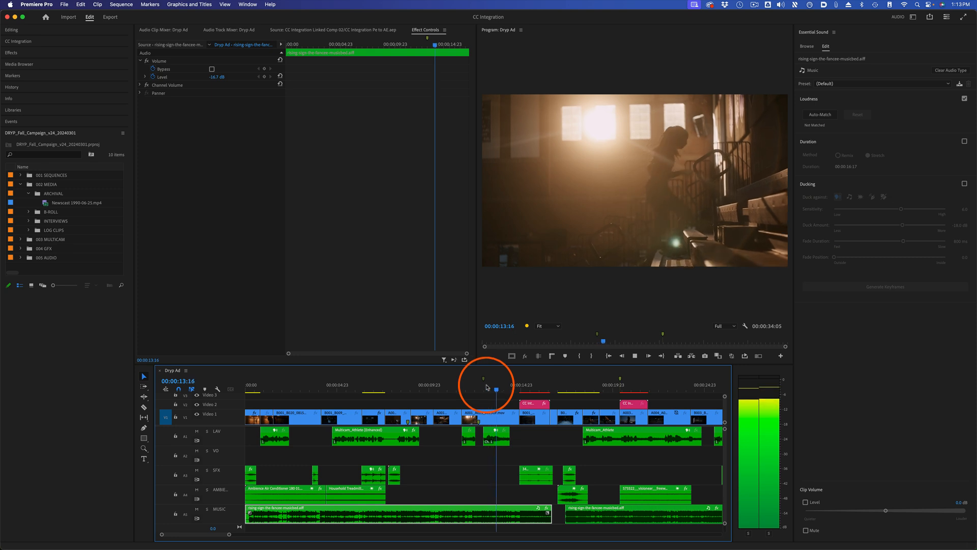
Clear the Dialogue audio type from the short interview clip on the LAV track and return to 00:00:13:13.
click(492, 439)
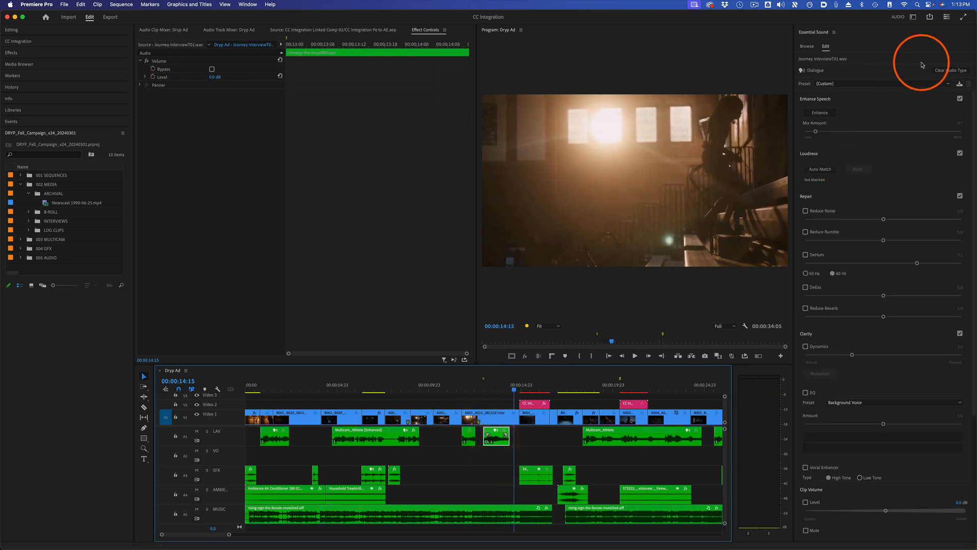
click(959, 71)
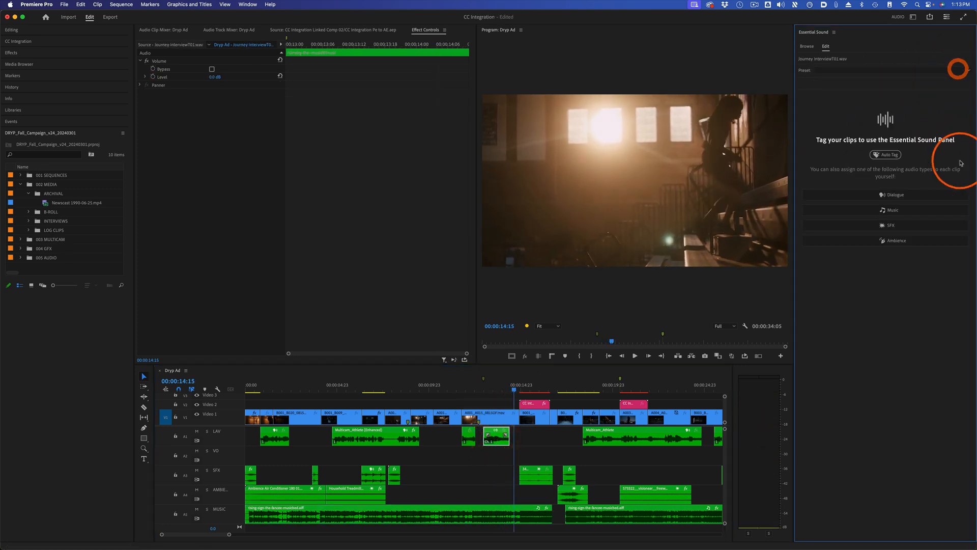
click(494, 389)
click(505, 444)
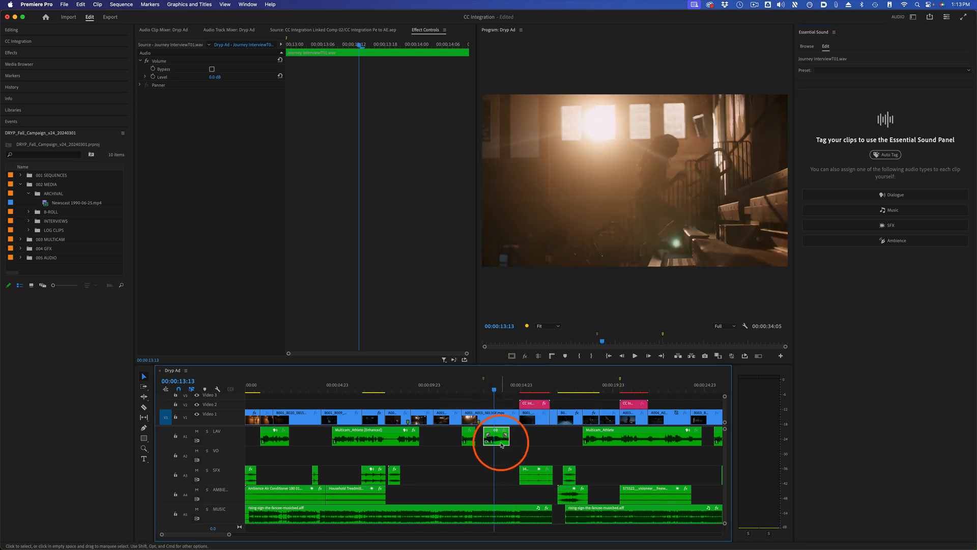
Solo the LAV track and play the interview clip from its start at 00:00:12:23.
key(=)
key(=)
key(=)
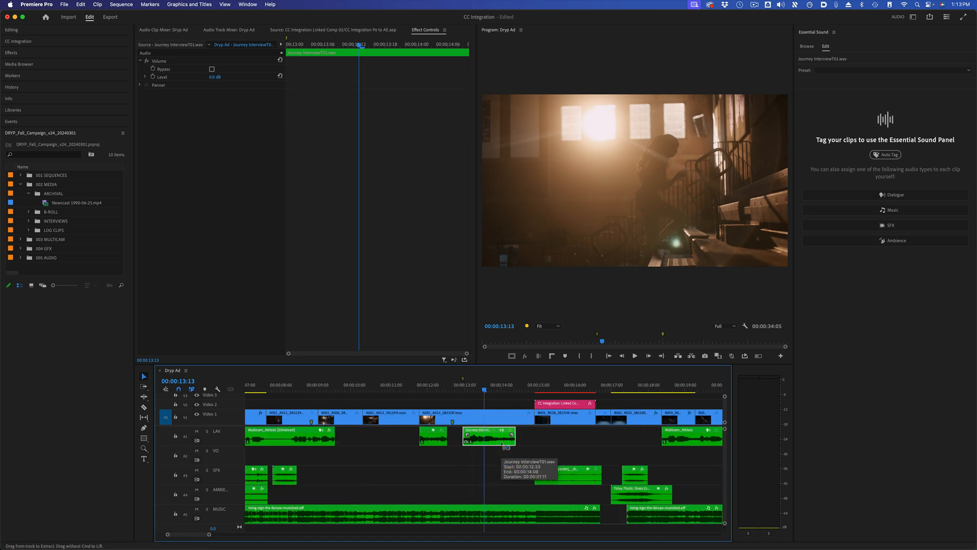
click(570, 458)
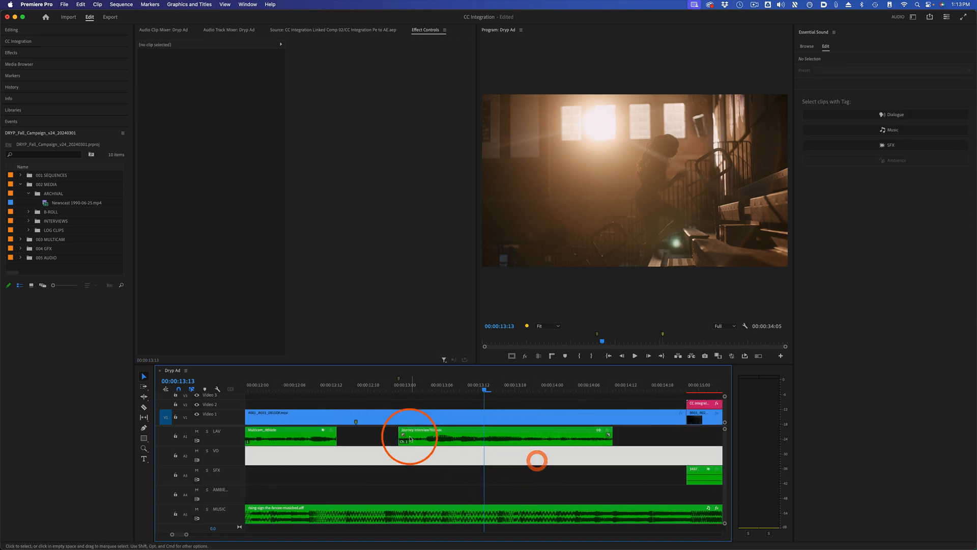
click(512, 436)
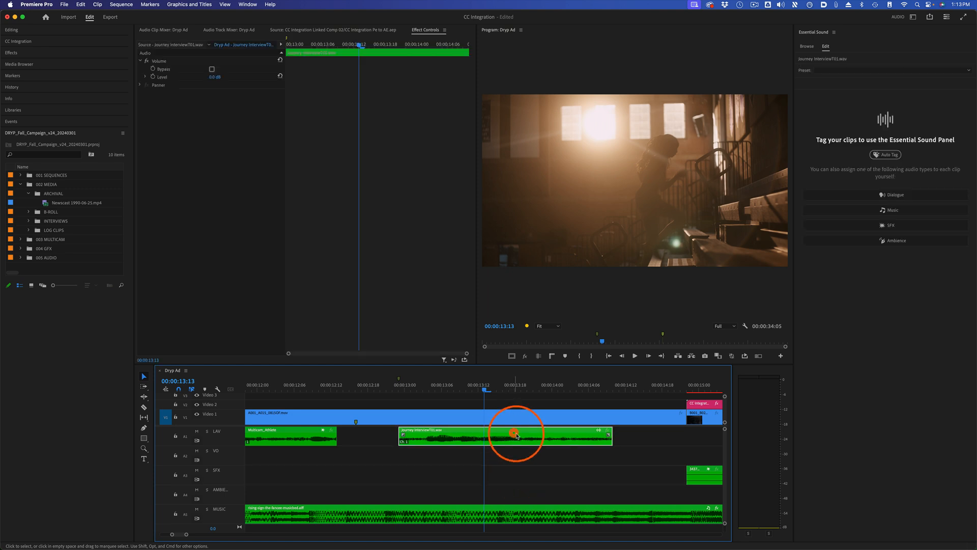
click(400, 390)
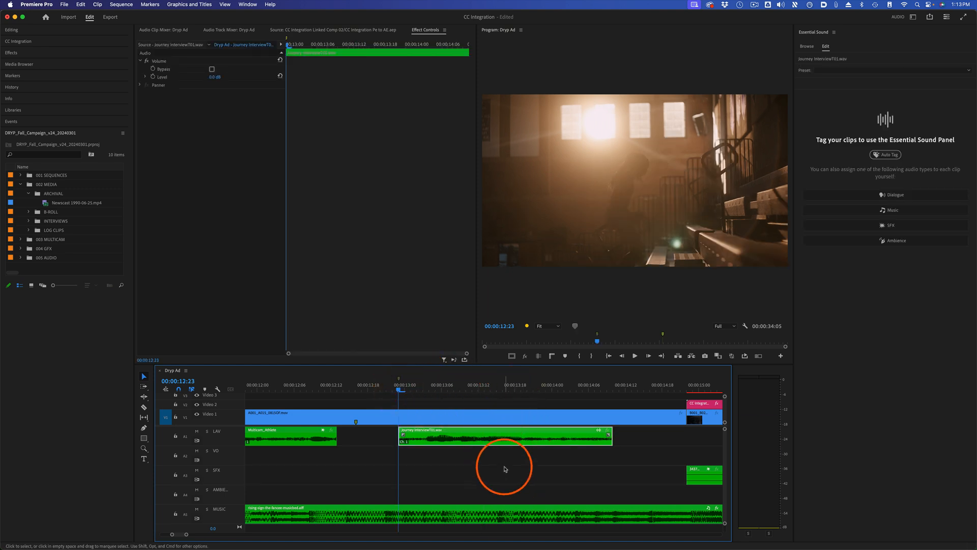
key(space)
key(space)
click(207, 431)
key(space)
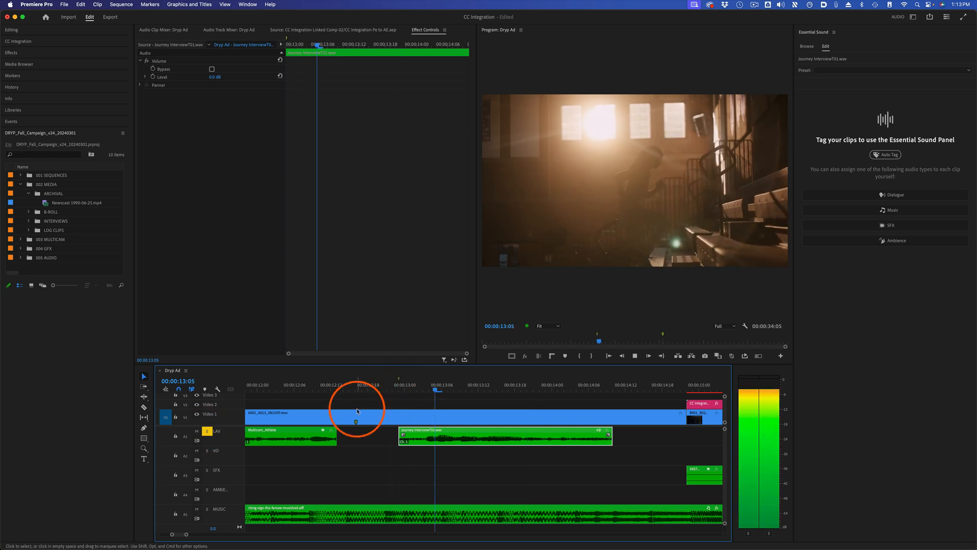
Return the playhead to 00:00:13:05 and open the Journey InterviewT01 clip on the LAV track for editing in Adobe Audition.
click(431, 437)
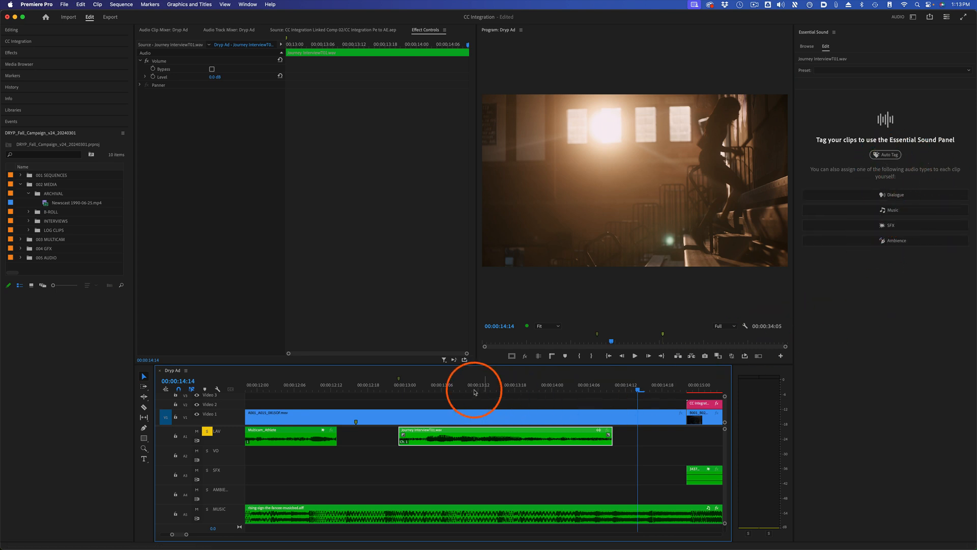
click(435, 387)
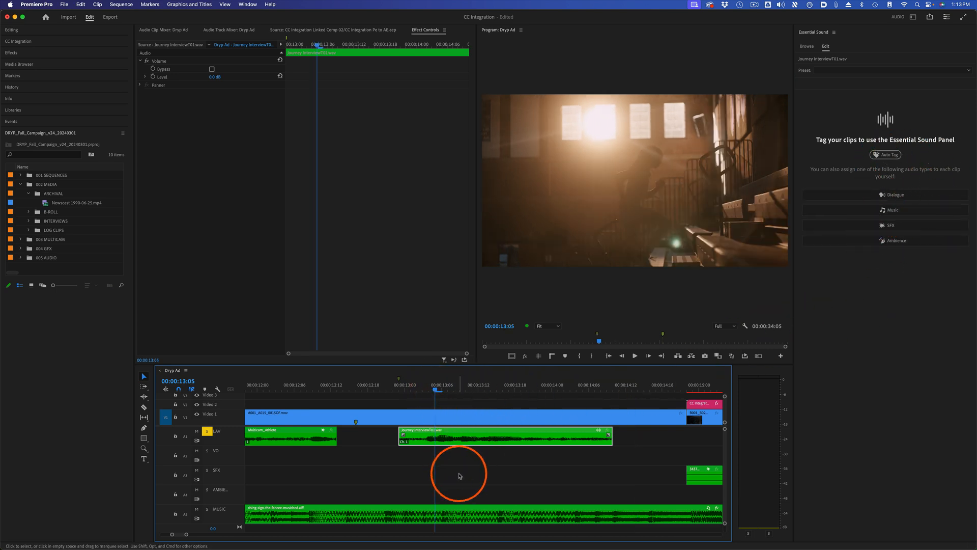
click(459, 476)
right_click(491, 434)
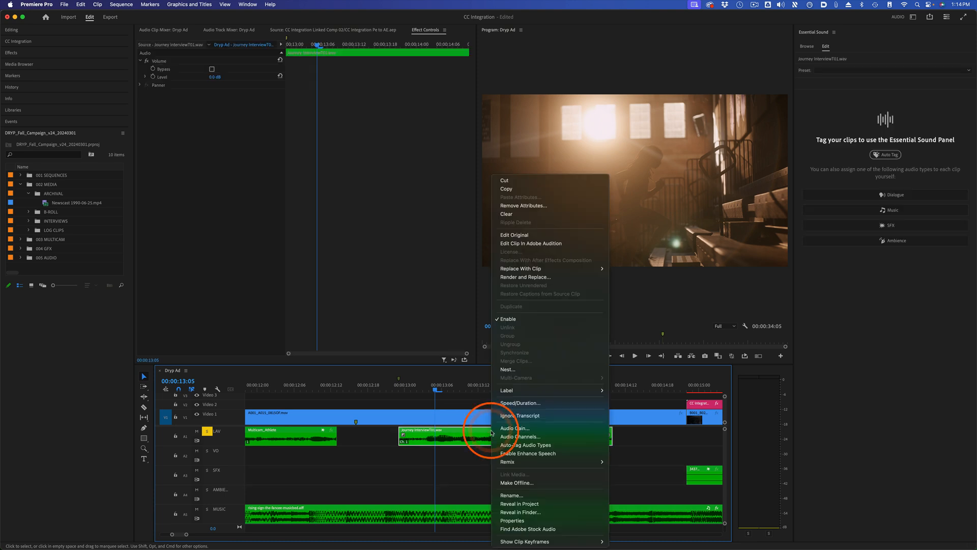
click(562, 244)
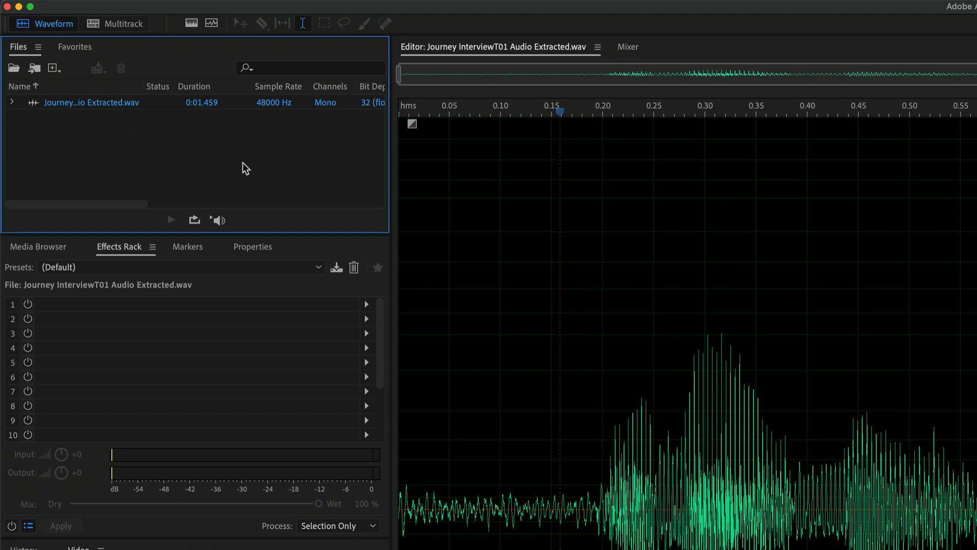
Switch back to Premiere Pro, reveal the extracted interview clip in the CC Integration project and select it there.
key(super+Tab)
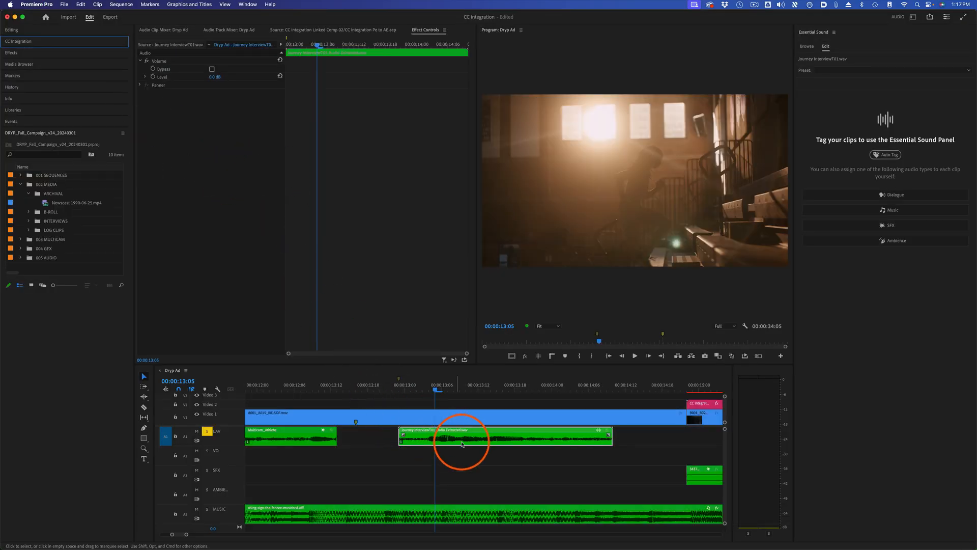
click(484, 441)
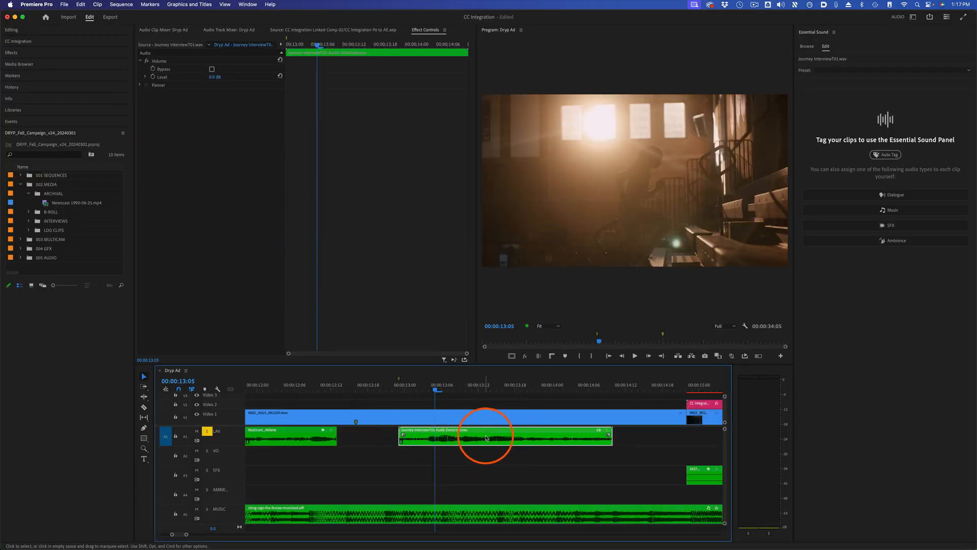
right_click(496, 439)
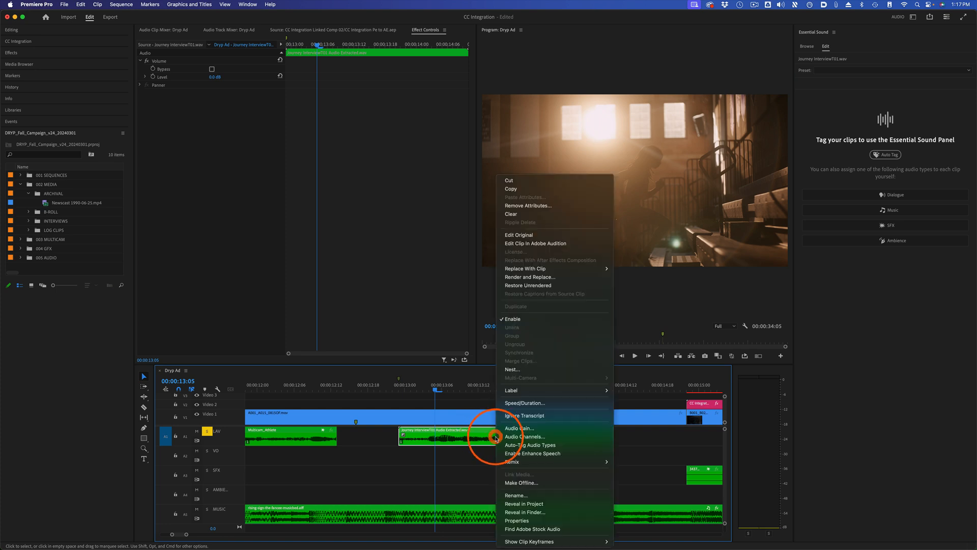
click(545, 504)
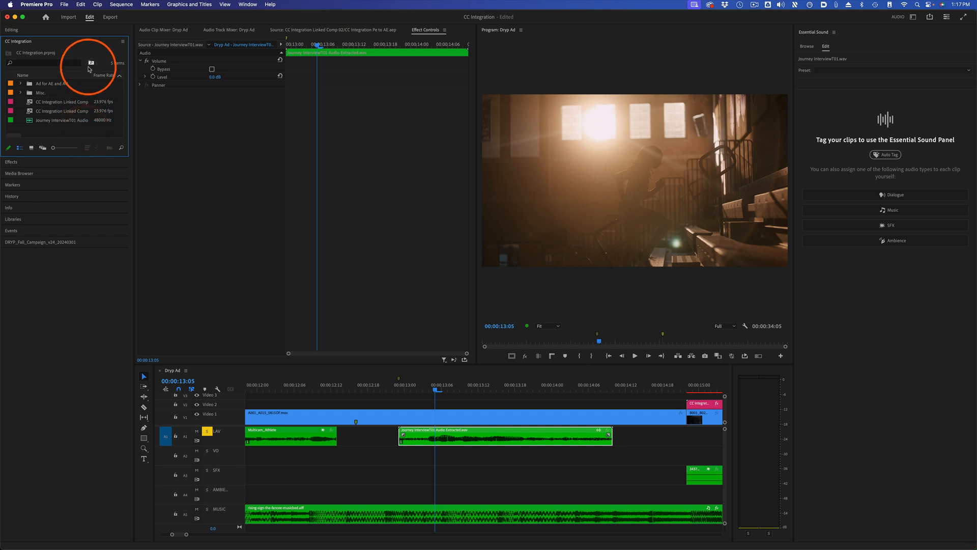
click(67, 122)
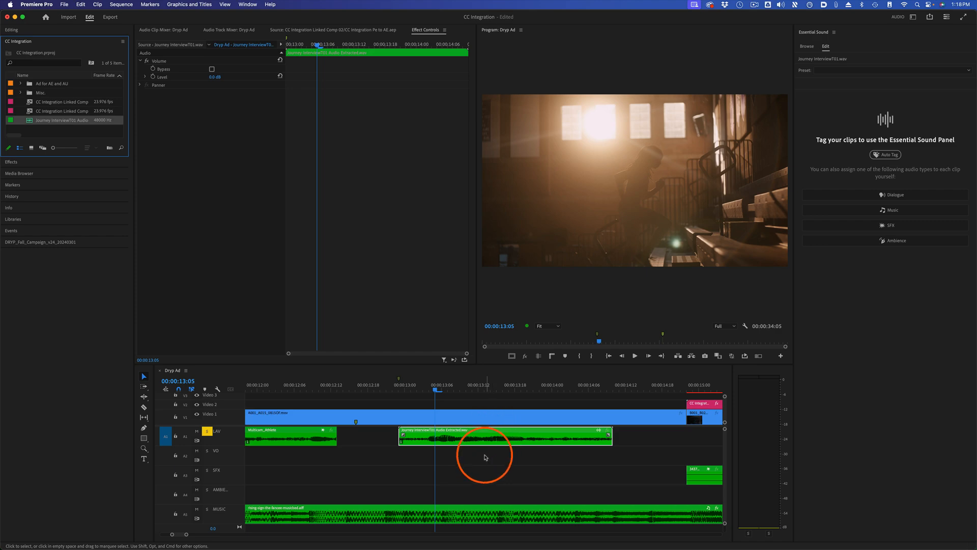
Restore the extracted interview clip on the LAV track to its unrendered original.
right_click(495, 435)
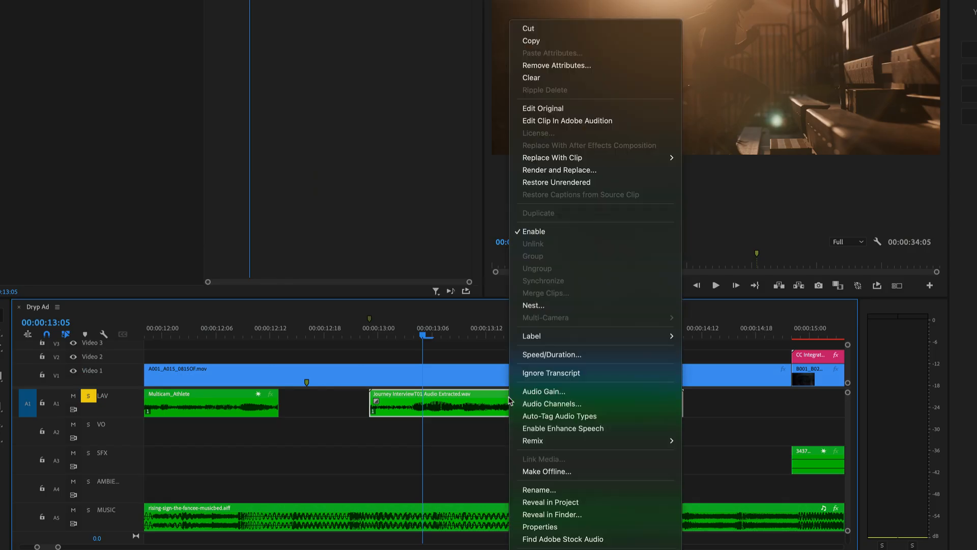
click(603, 182)
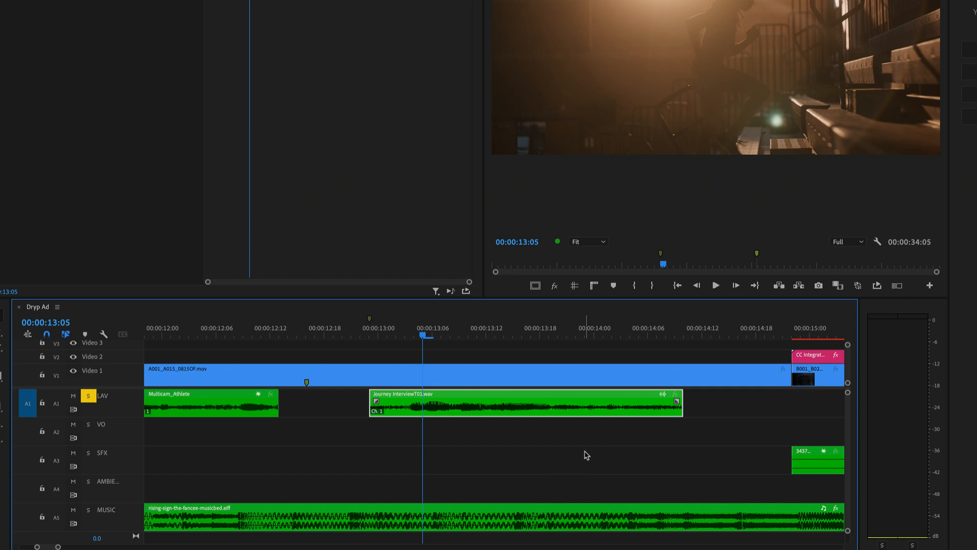
click(568, 405)
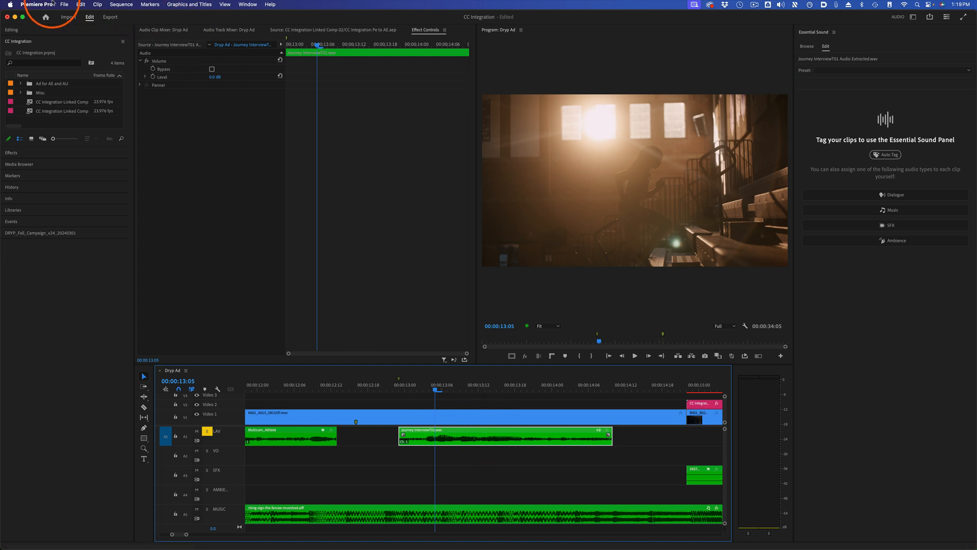
Open the Audio preferences, check where Edit in Audition files are rendered, and close them without changes.
click(38, 4)
click(38, 5)
click(40, 4)
mouse_move(46, 29)
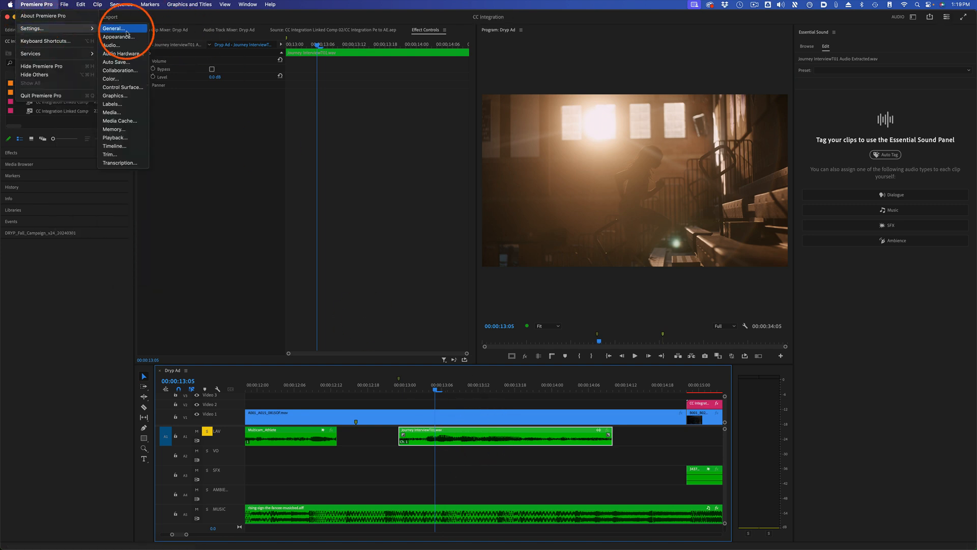
click(120, 45)
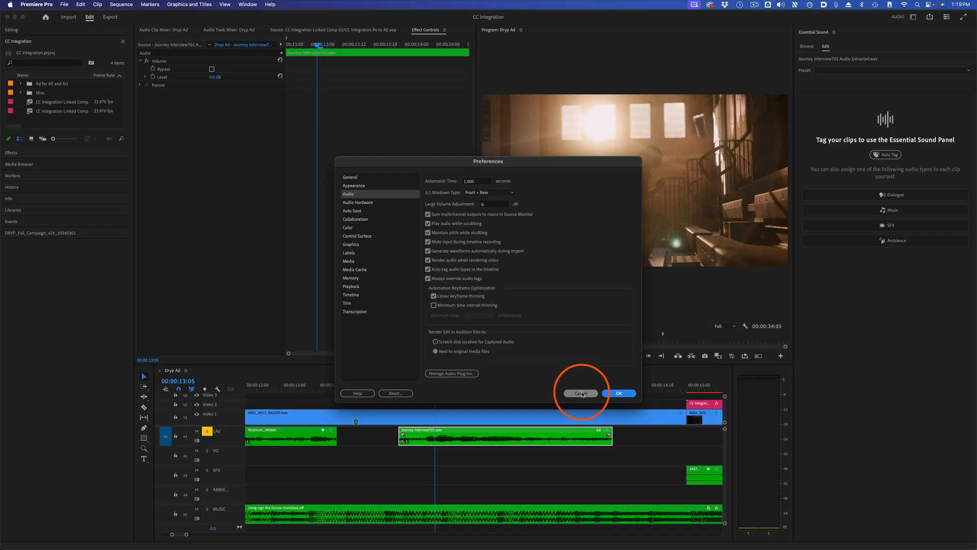
click(673, 491)
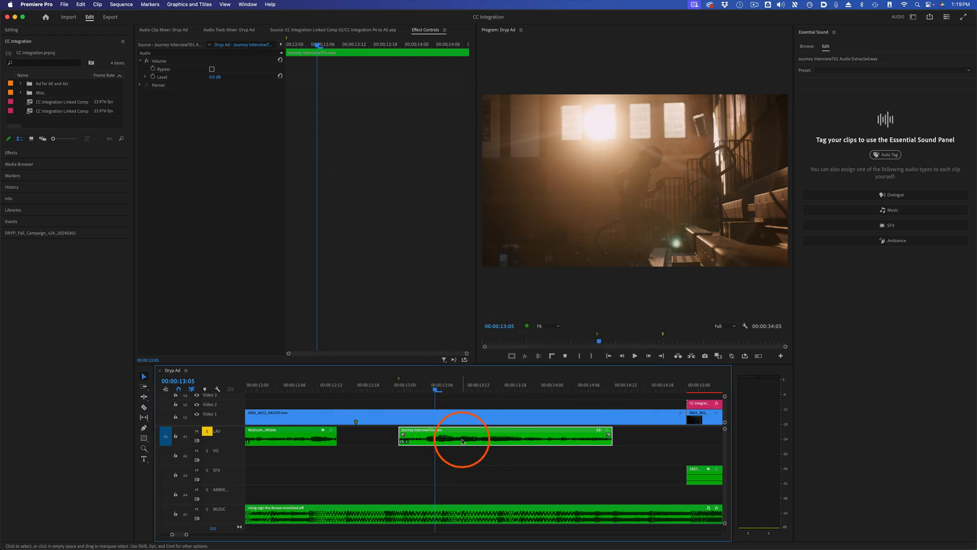
Switch to Audition to view the extracted clip's waveform, and return to the Dryp Ad timeline in Premiere Pro.
key(super+Tab)
click(437, 273)
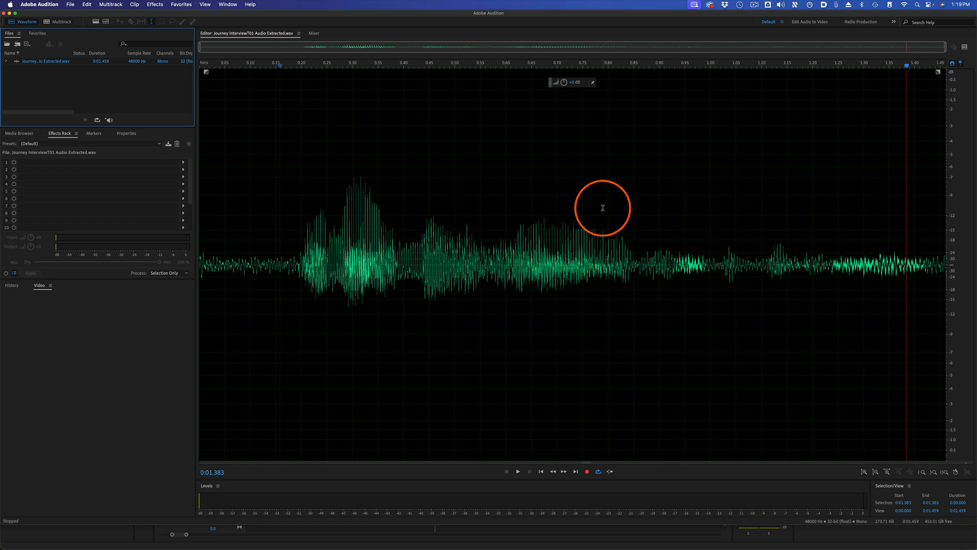
key(super+Tab)
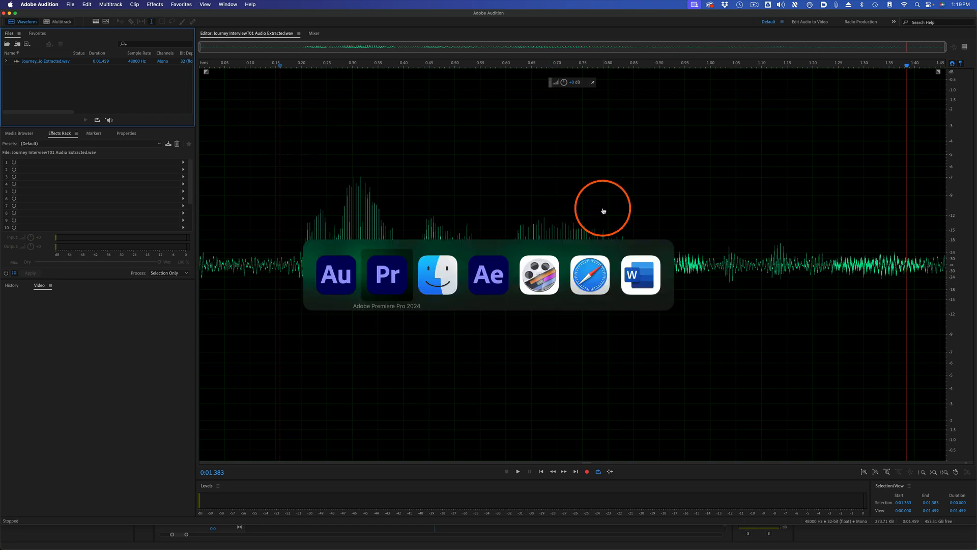
click(458, 488)
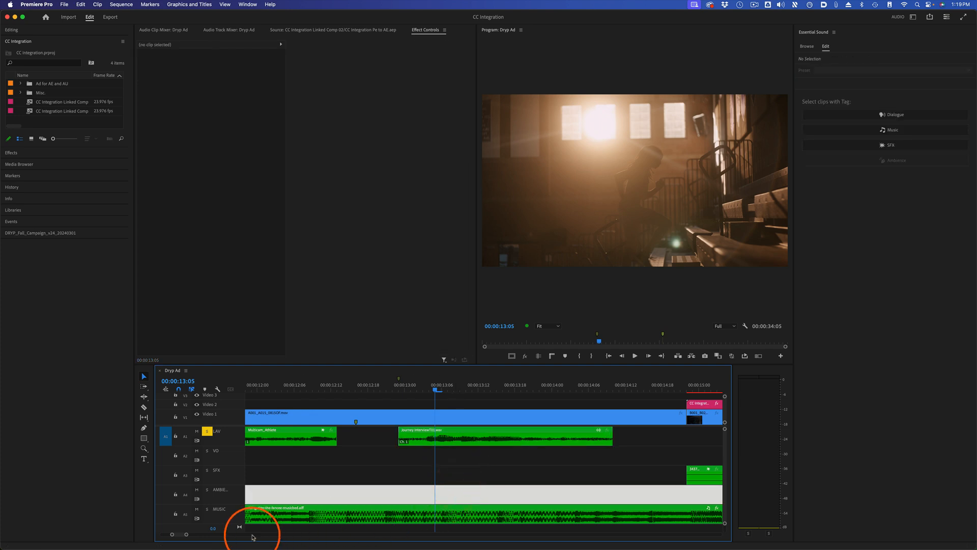
Turn off solo on the LAV track and open the Edit in Adobe Audition settings for the Dryp Ad sequence.
mouse_move(187, 535)
mouse_down()
mouse_move(202, 537)
mouse_move(193, 535)
mouse_up()
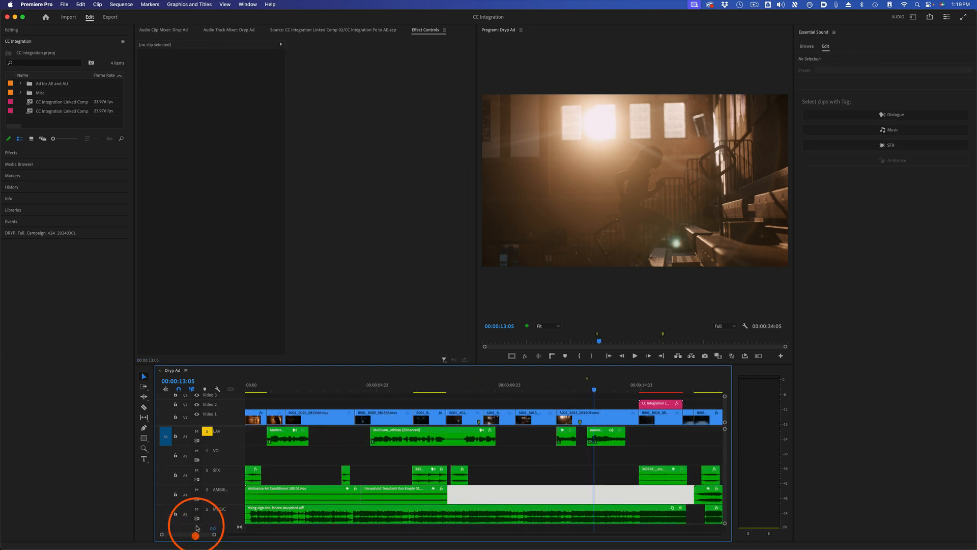
click(205, 431)
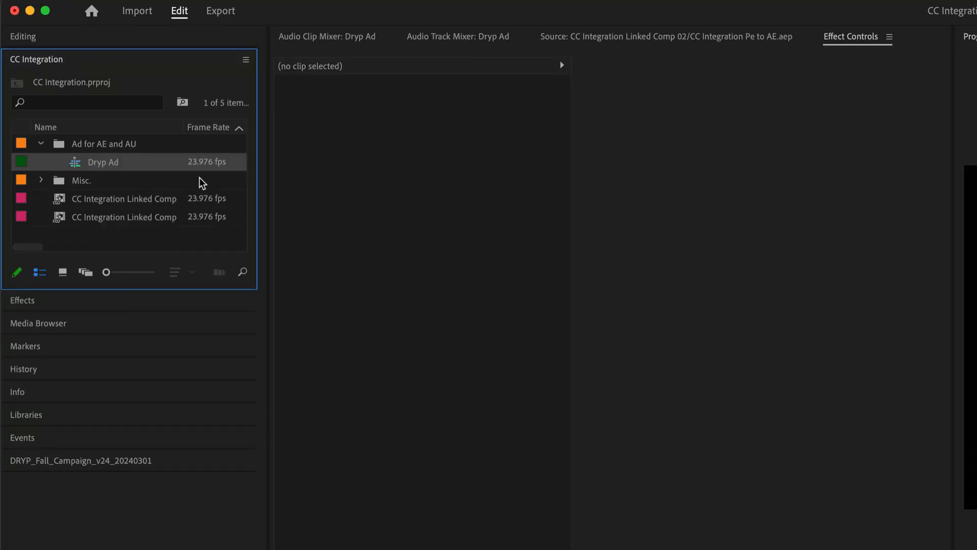
right_click(75, 165)
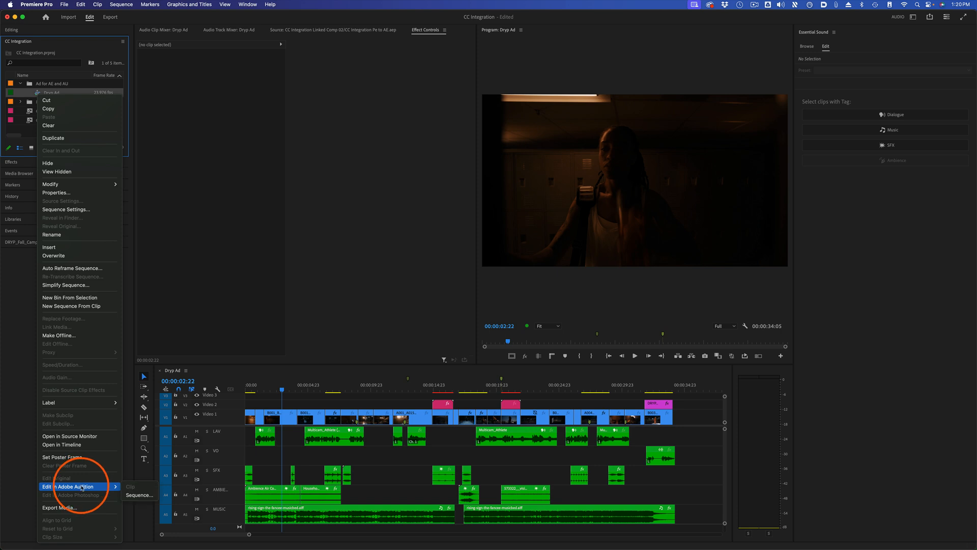
click(133, 496)
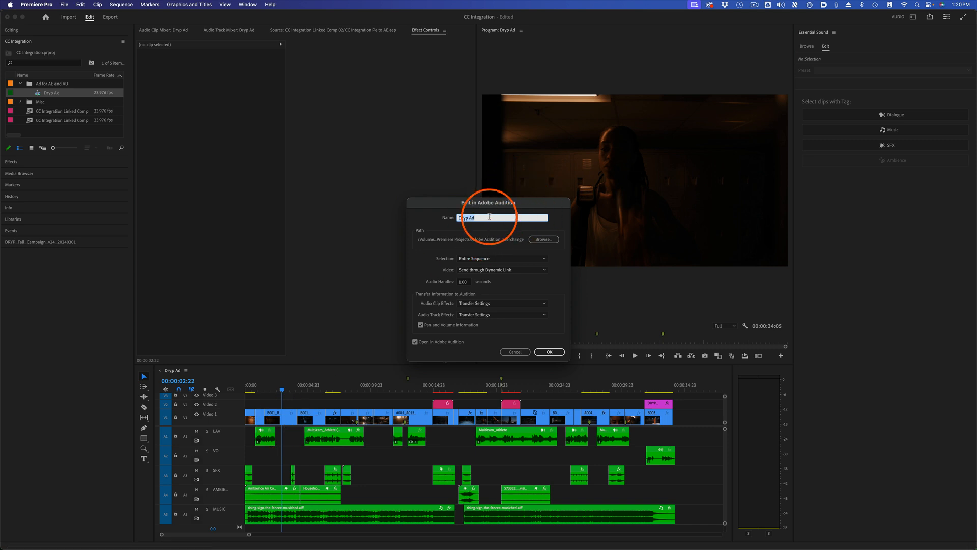
Send the entire Dryp Ad sequence to Audition with video through Dynamic Link, 1.00-second handles and transferred clip and track effects.
click(490, 217)
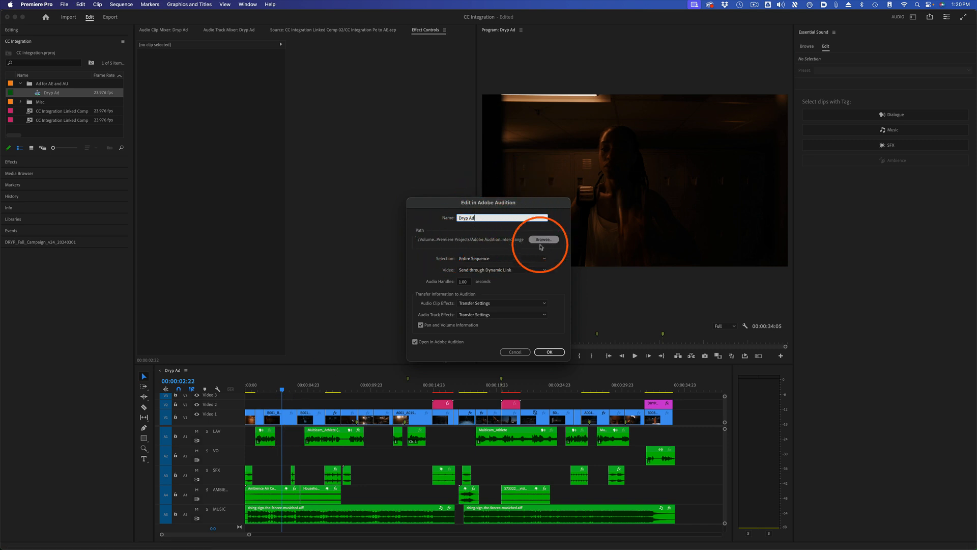
click(504, 259)
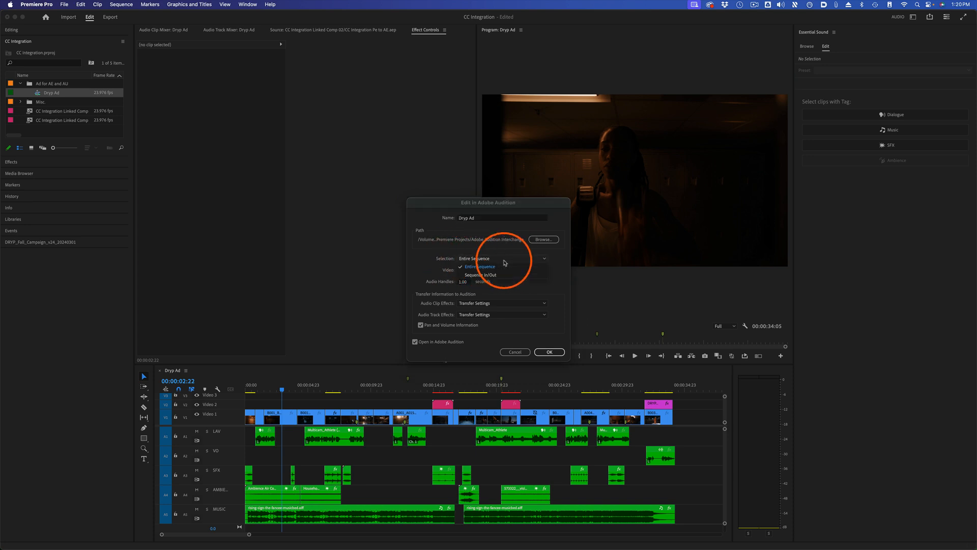
click(505, 265)
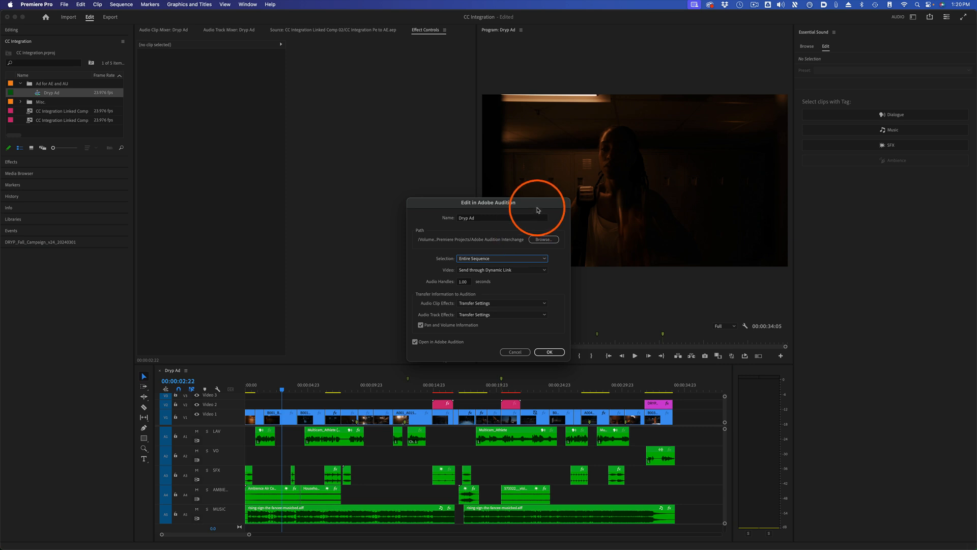
key(Tab)
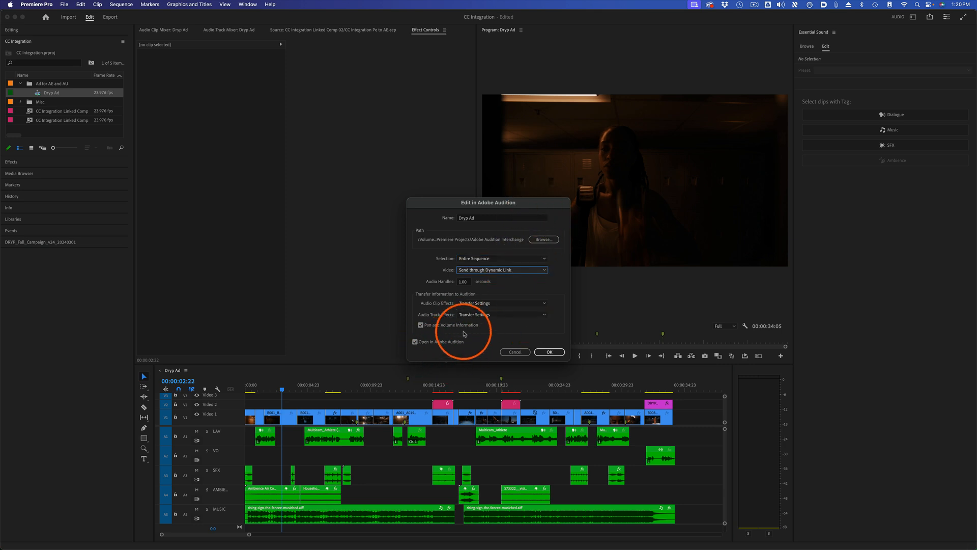
click(550, 352)
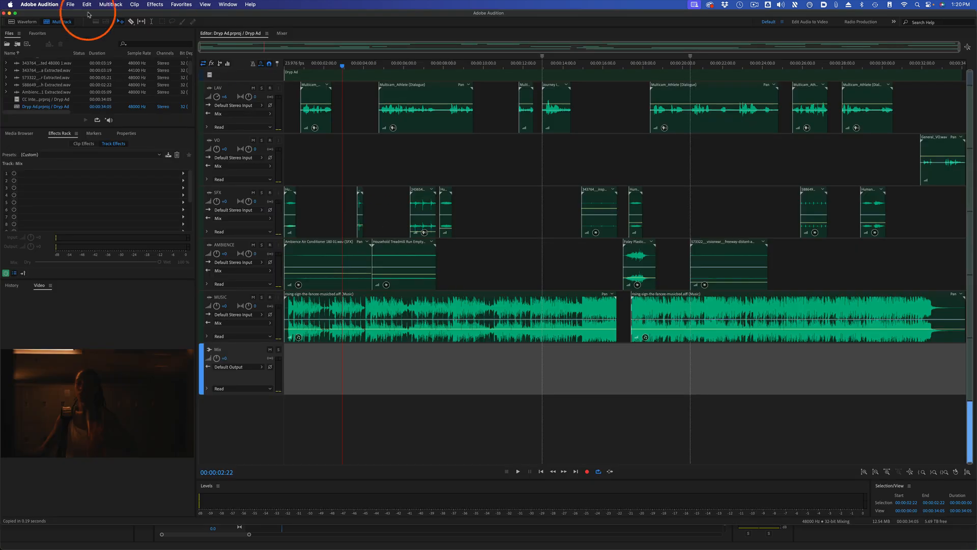
Compare the Waveform and Multitrack views in Audition and examine the transferred LAV, VO and SFX tracks.
click(25, 22)
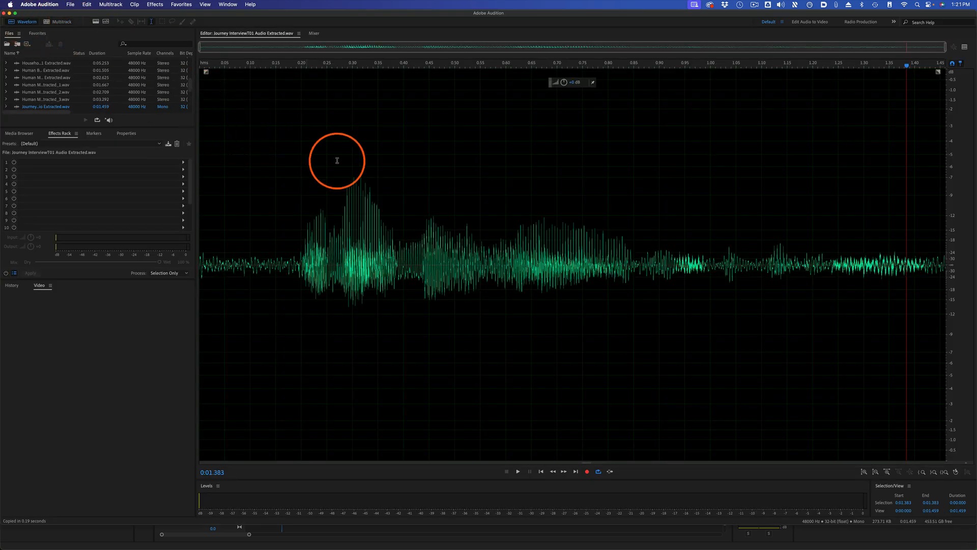
click(63, 21)
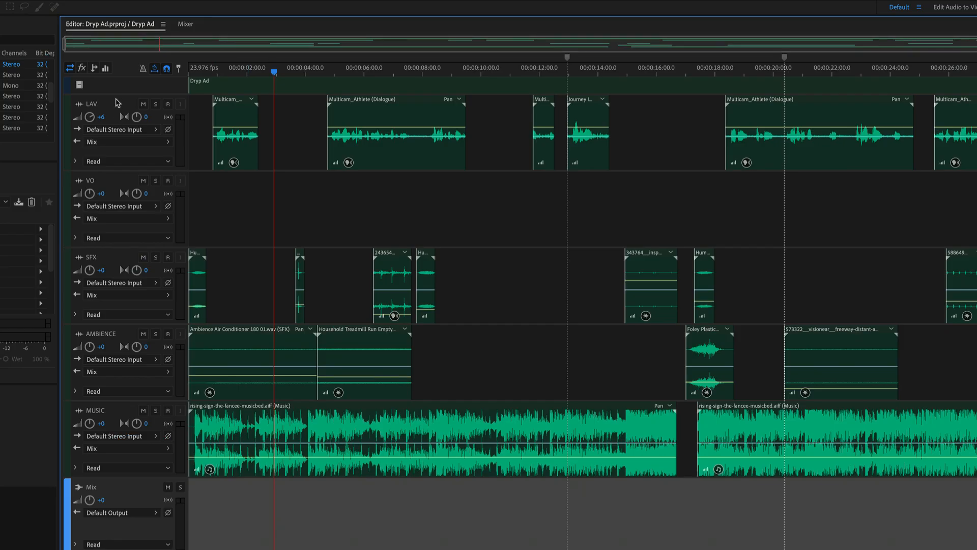
click(117, 103)
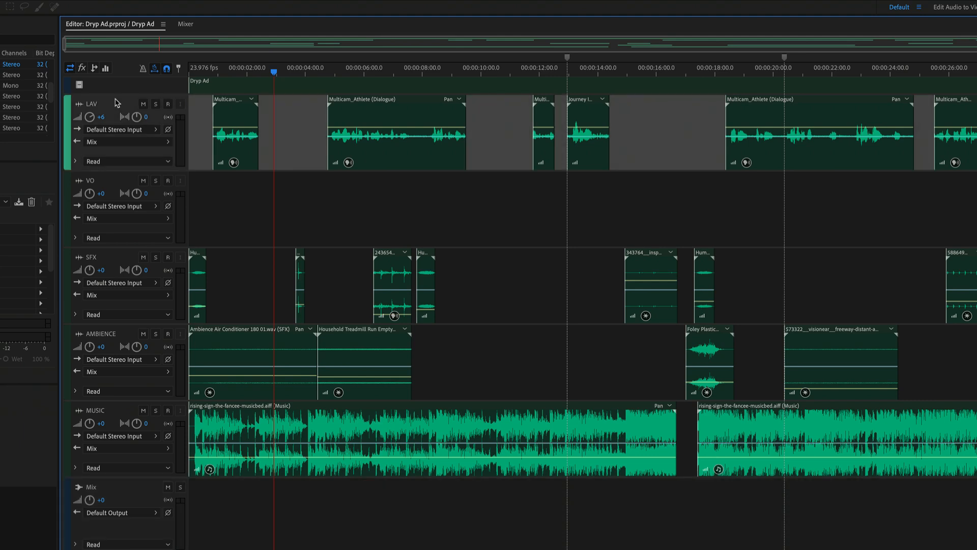
click(114, 179)
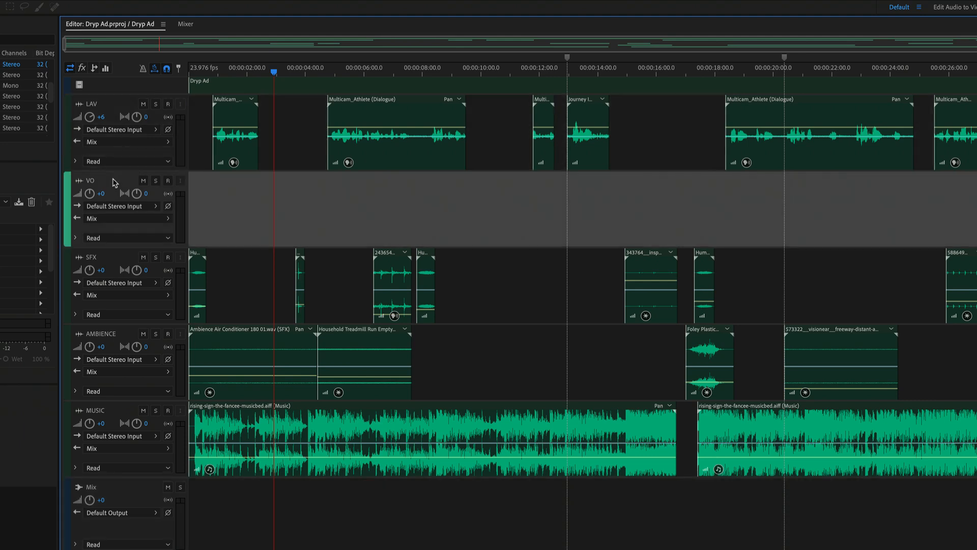
click(122, 264)
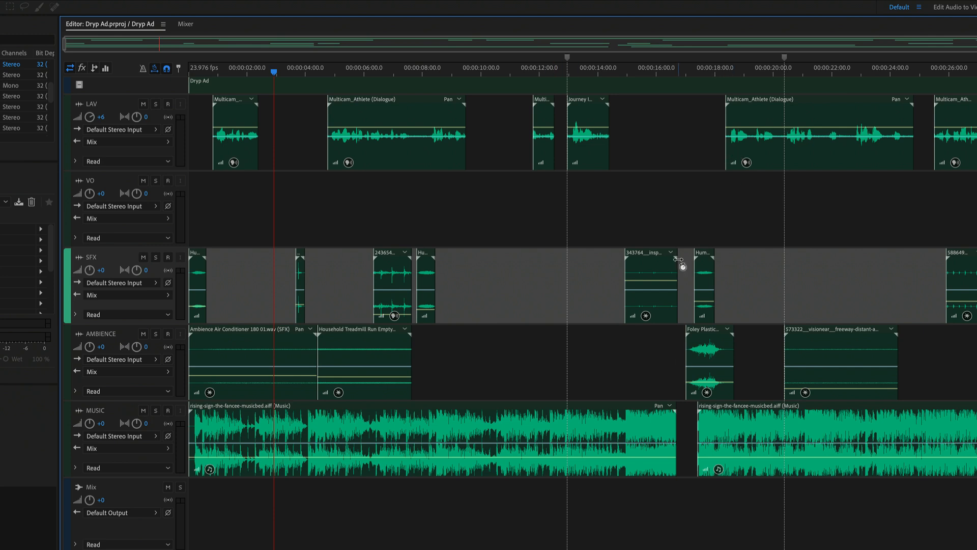
click(655, 265)
click(498, 238)
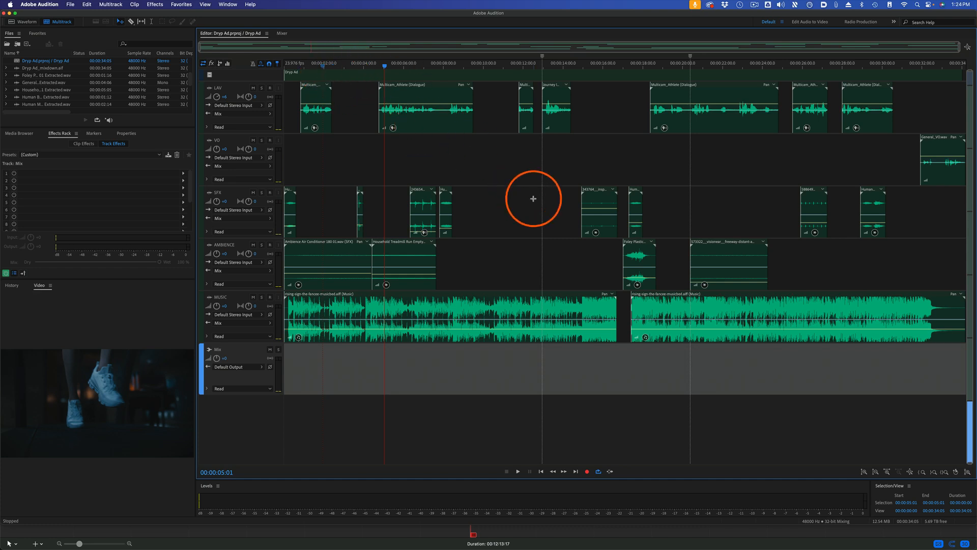
Start a multitrack mixdown export of the entire Dryp Ad session and set its format to Wave PCM.
click(69, 4)
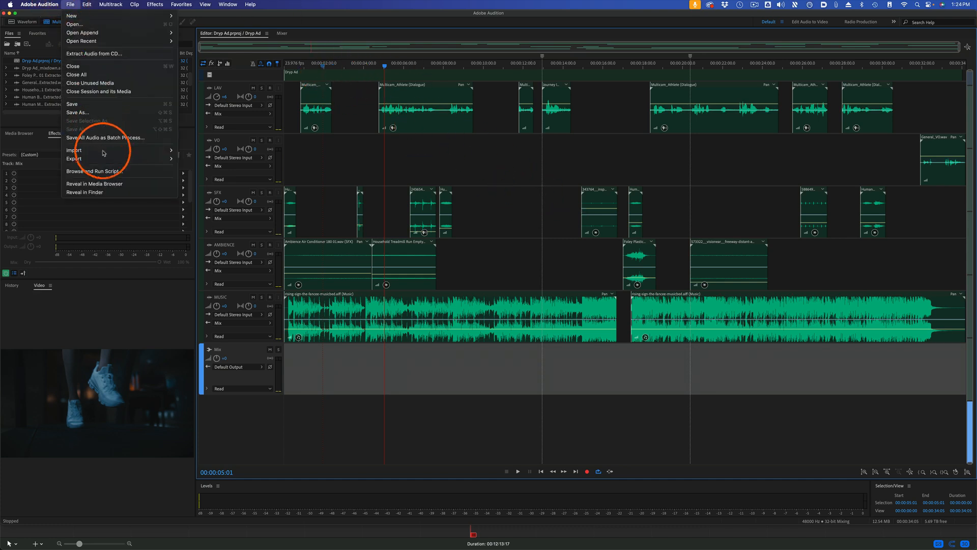
mouse_move(104, 164)
mouse_move(229, 196)
click(314, 206)
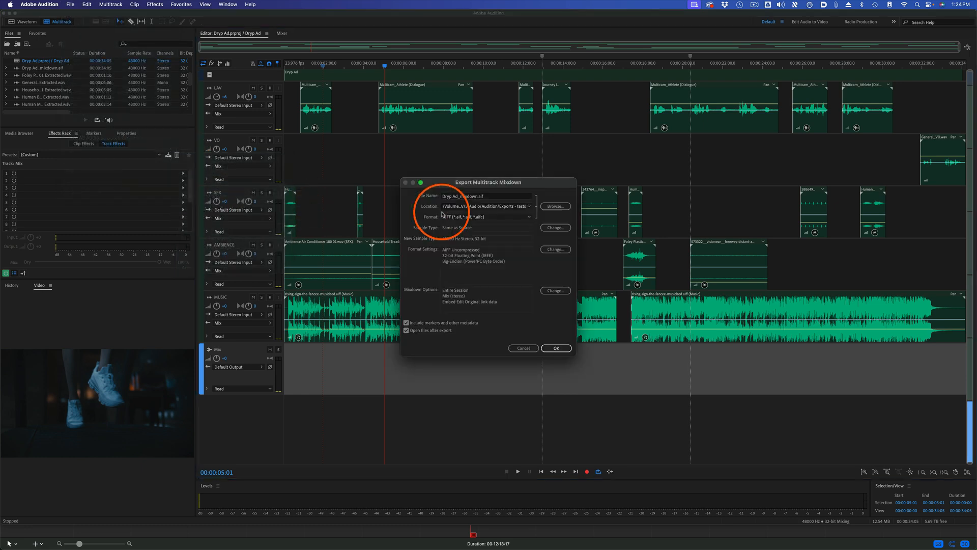
click(494, 218)
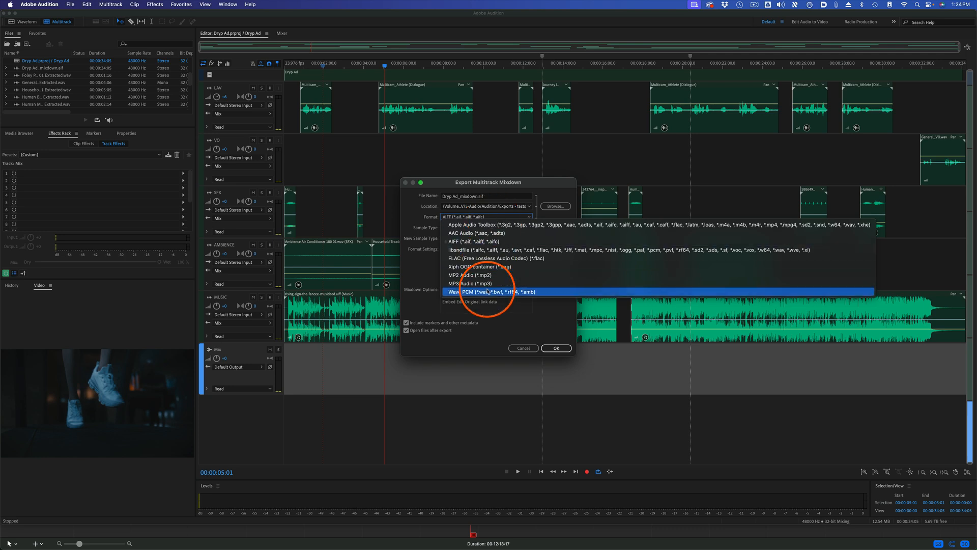
click(466, 292)
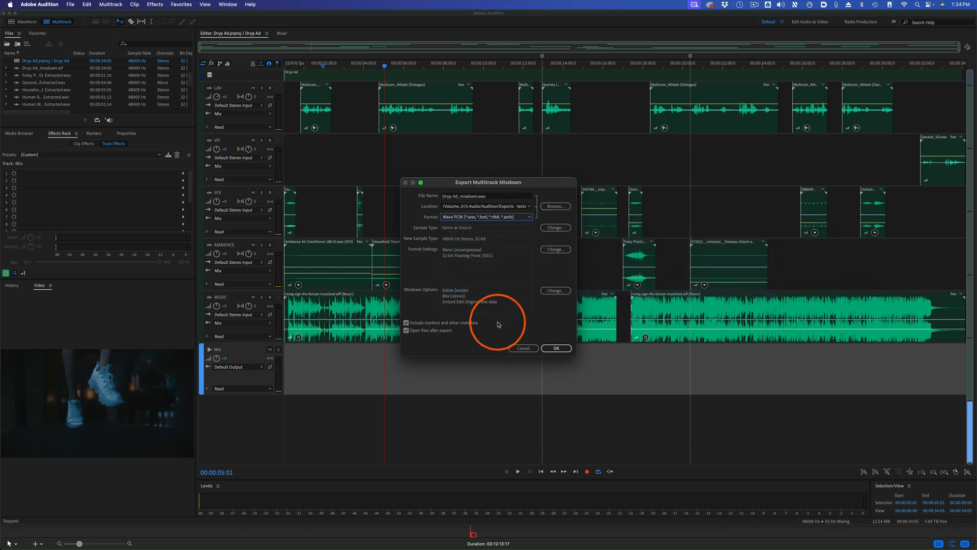
Create a Mixes folder inside 4. Audio in Adobe Training and export Dryp Ad_mixdown.wav into it.
click(557, 206)
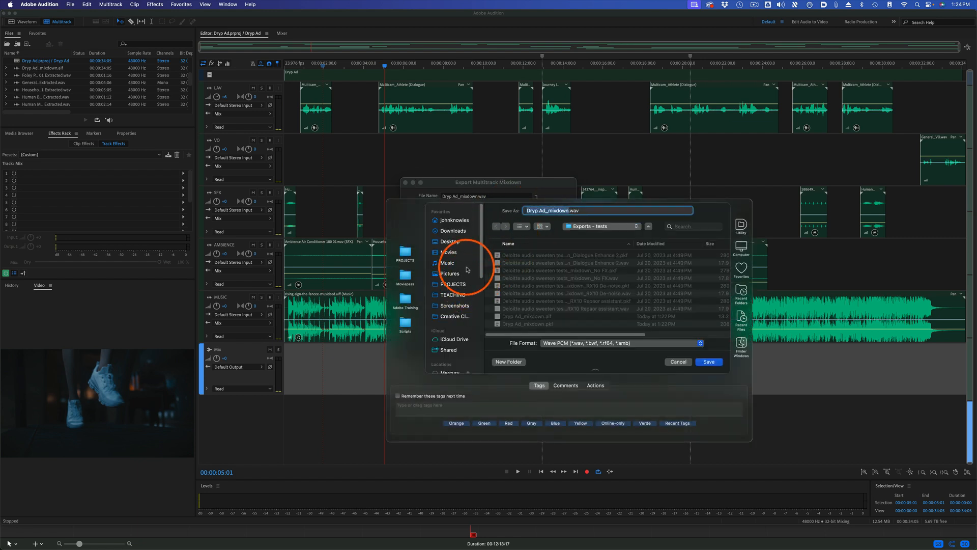
scroll(460, 275, down, 5)
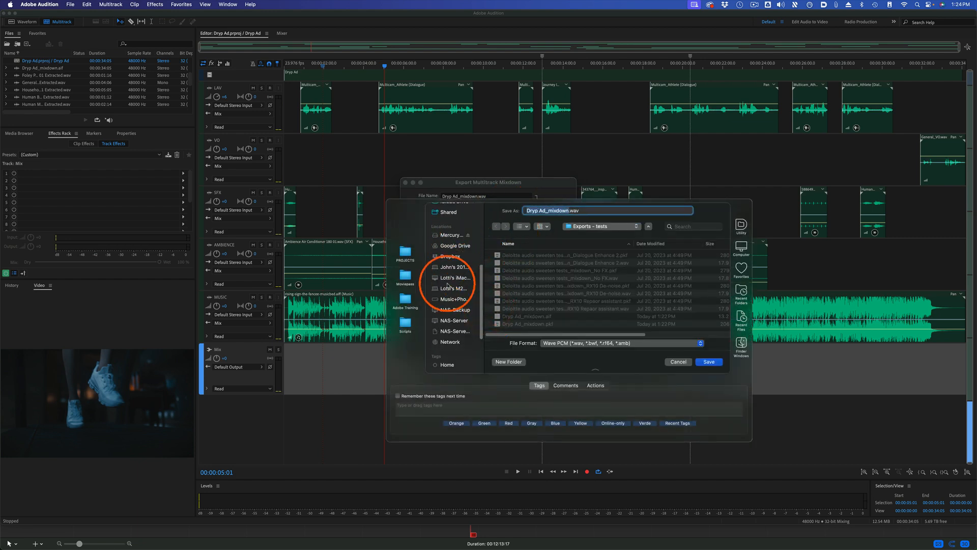
click(405, 299)
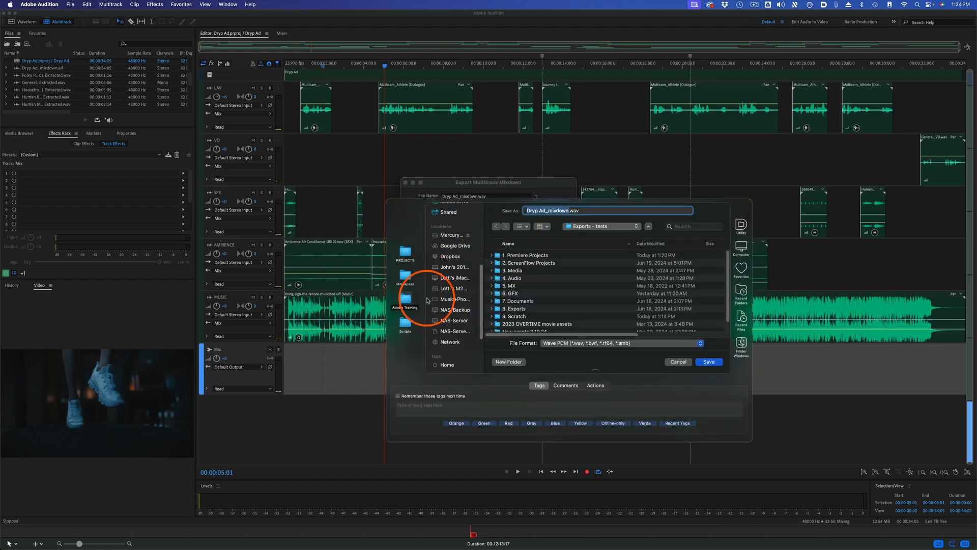
double_click(527, 278)
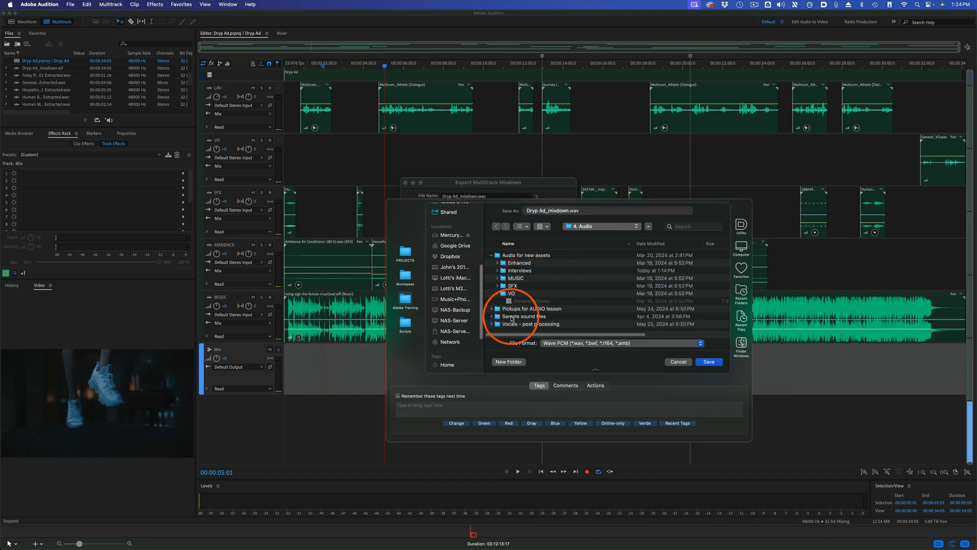
click(492, 256)
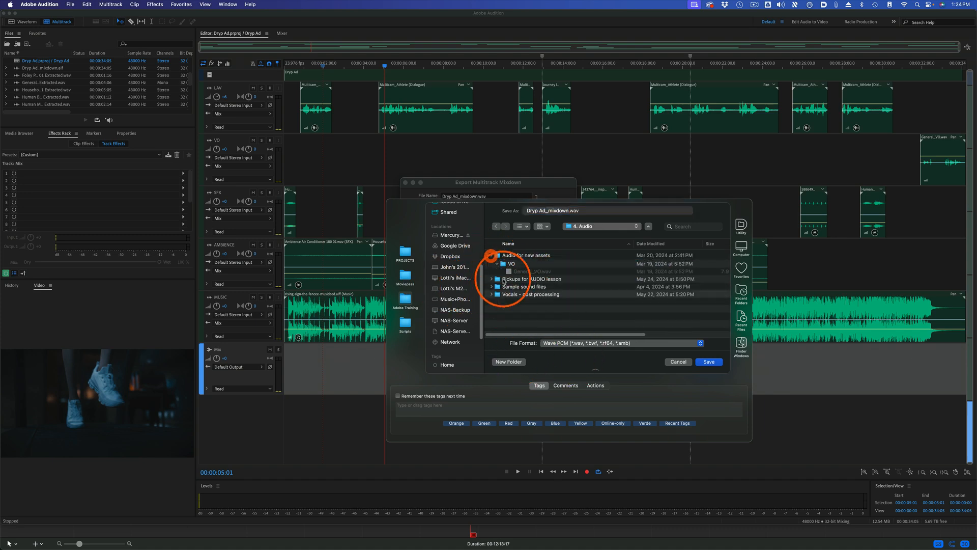
click(509, 362)
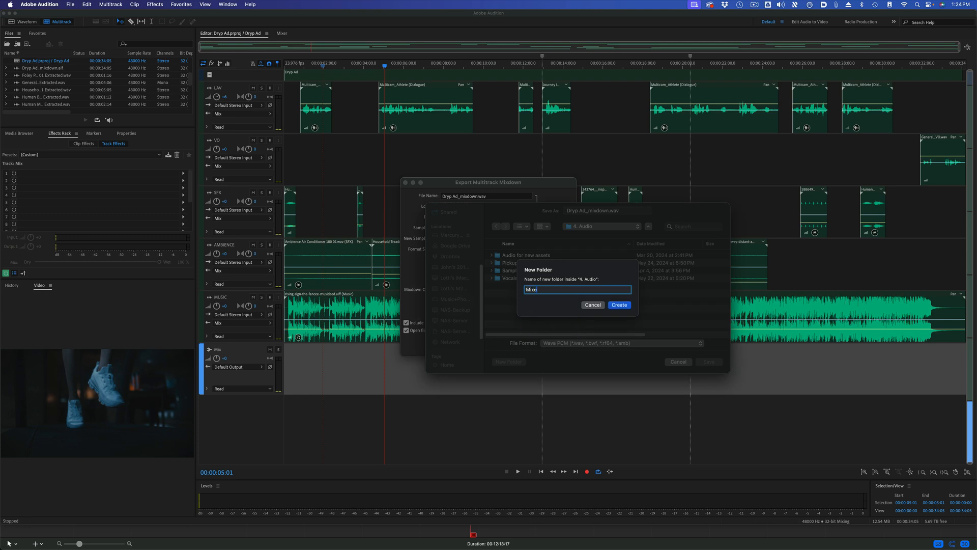
text(Mixes)
click(619, 304)
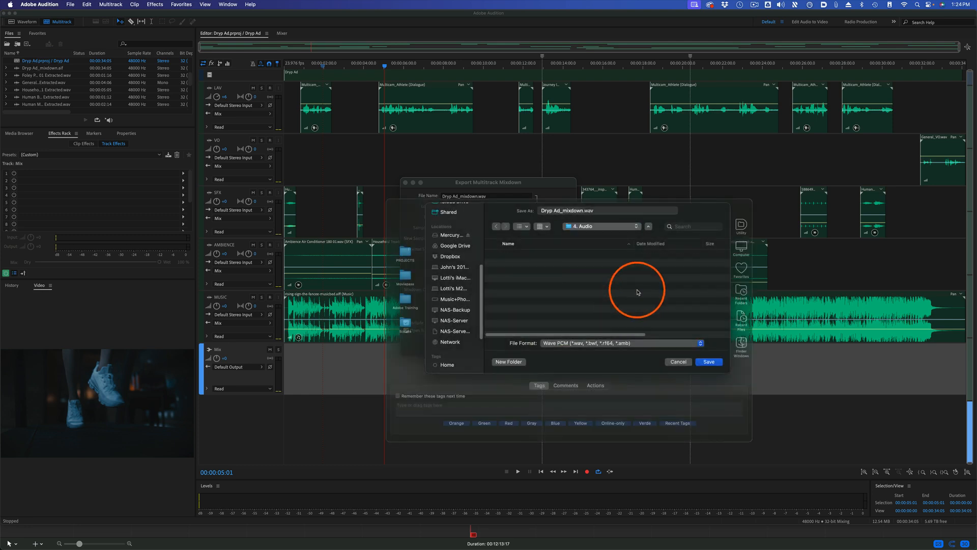
click(710, 361)
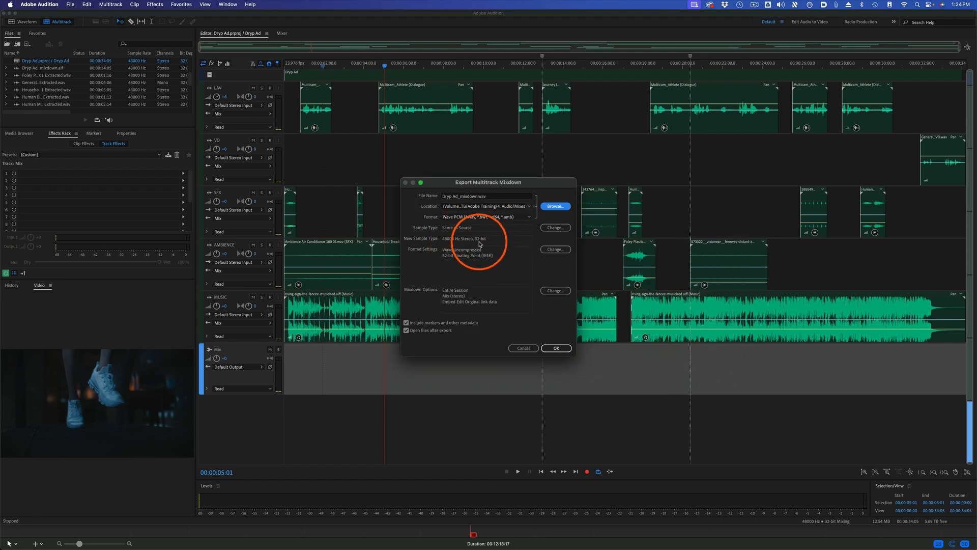
click(562, 350)
Switch to Premiere Pro and import Dryp Ad_mixdown.wav from the Mixes folder into the project.
key(super+Tab)
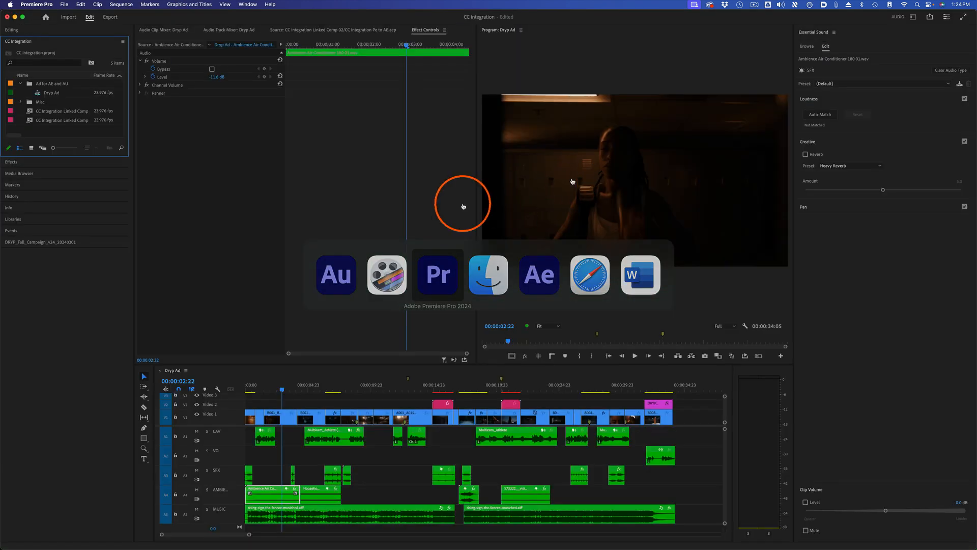
double_click(34, 130)
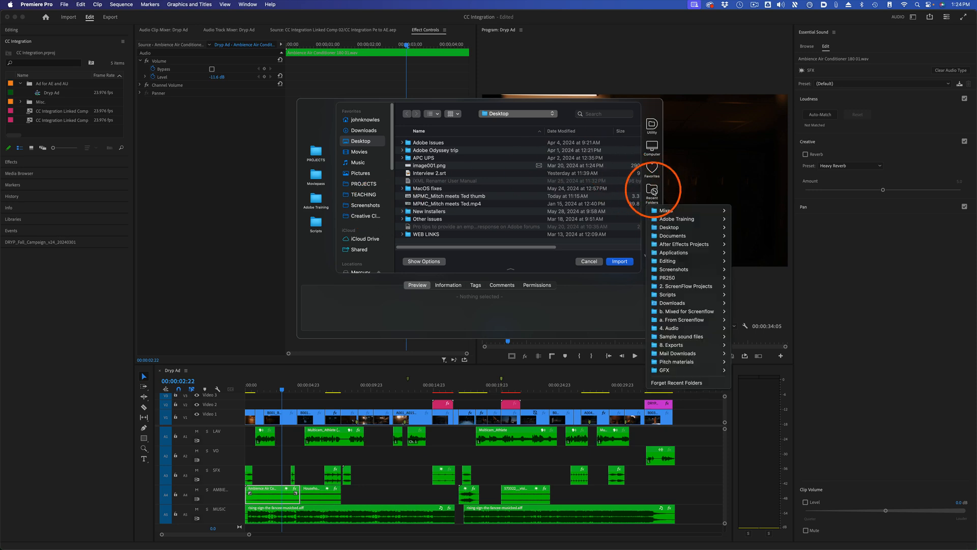
click(437, 150)
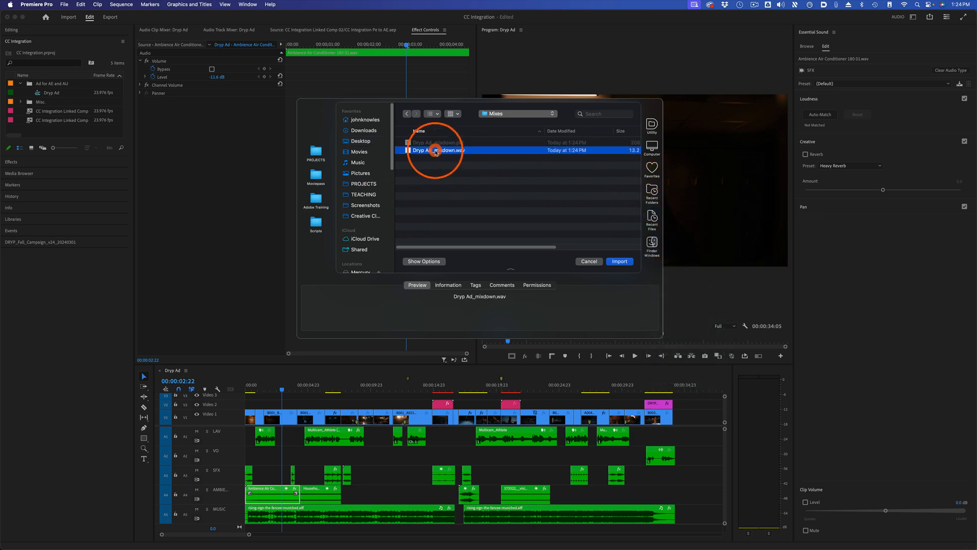
click(620, 262)
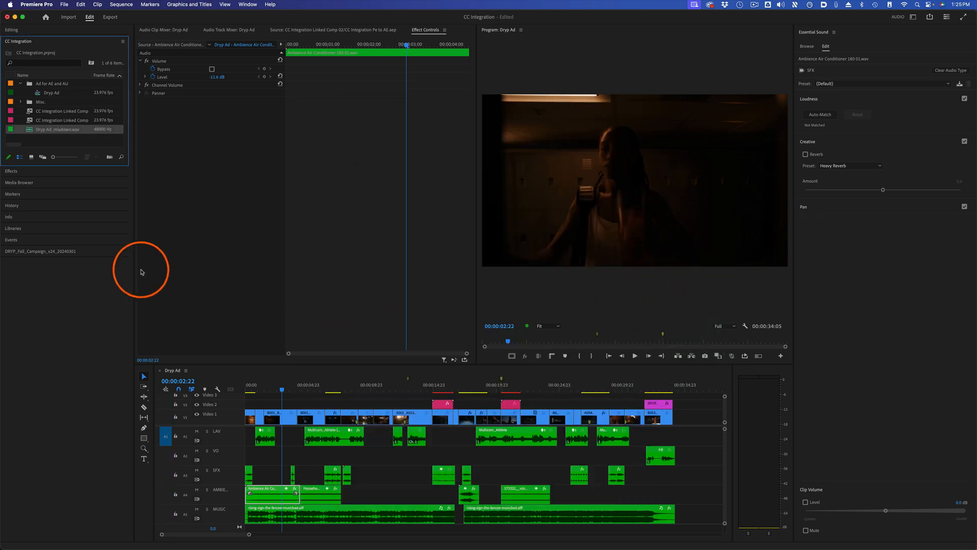
Add one standard audio track after MUSIC in the Dryp Ad sequence, with 0 new video tracks.
scroll(251, 507, down, 1)
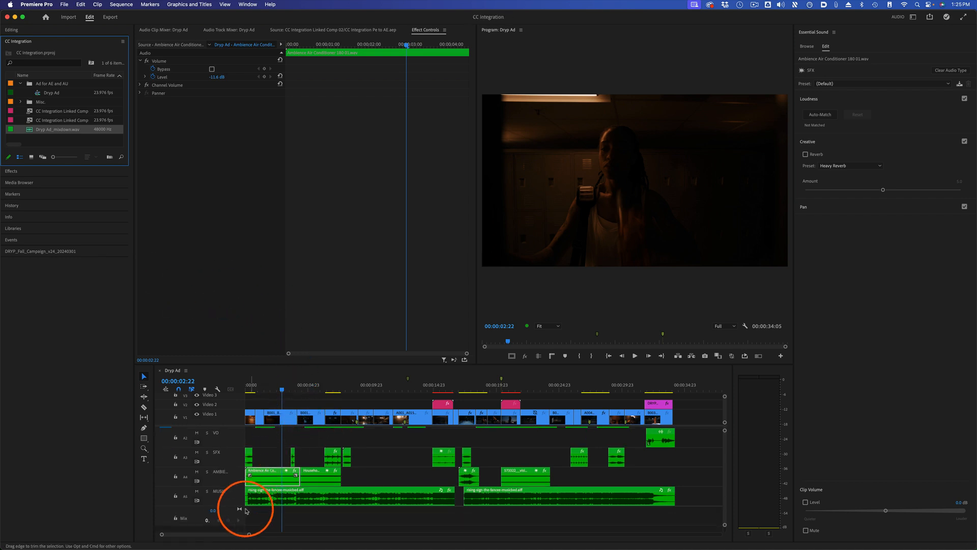
right_click(232, 497)
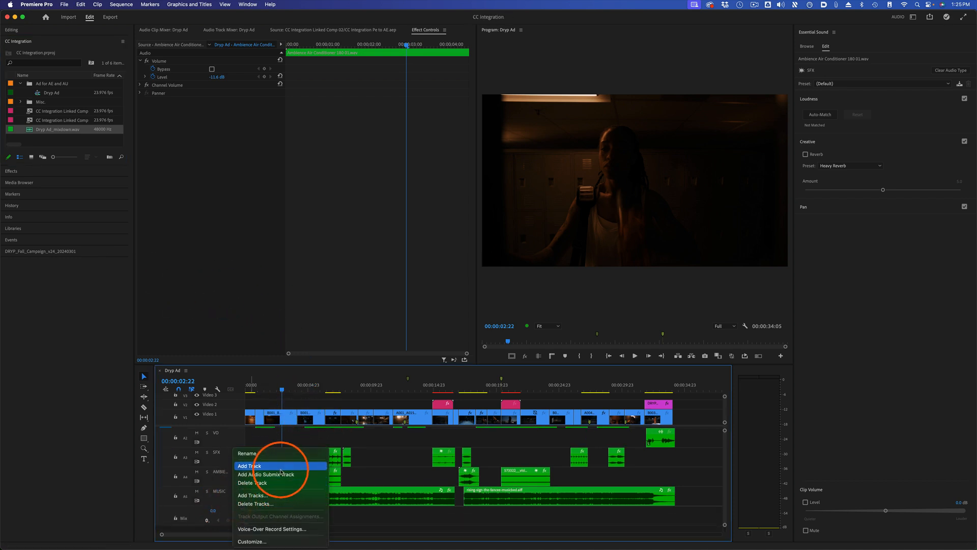
click(263, 496)
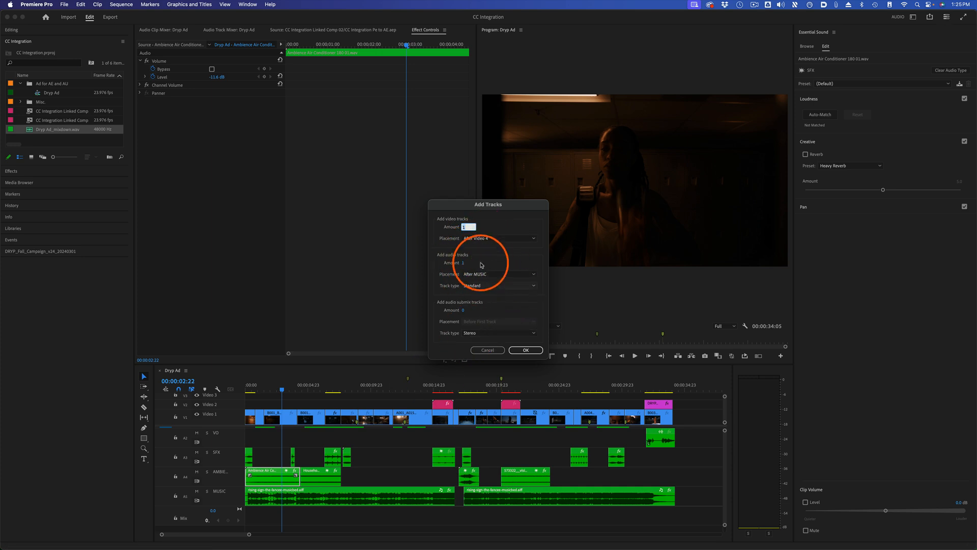
text(0)
click(527, 350)
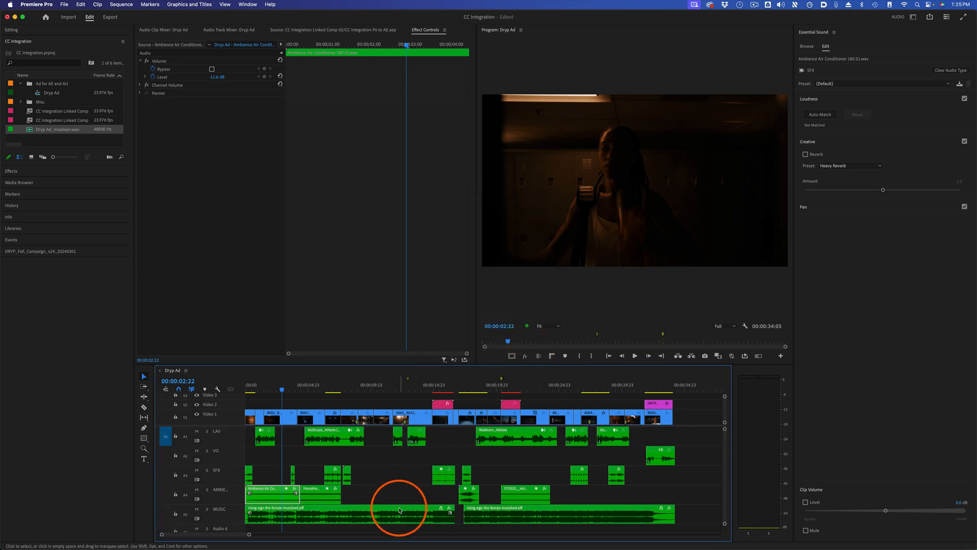
Shrink the audio track heights and place Dryp Ad_mixdown.wav on Audio 6 at the start of the sequence.
double_click(232, 437)
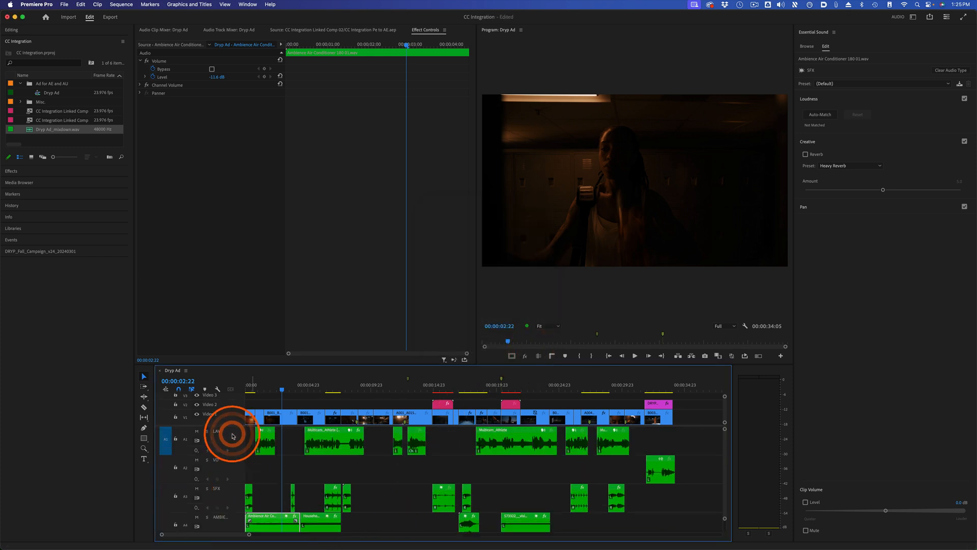
double_click(233, 436)
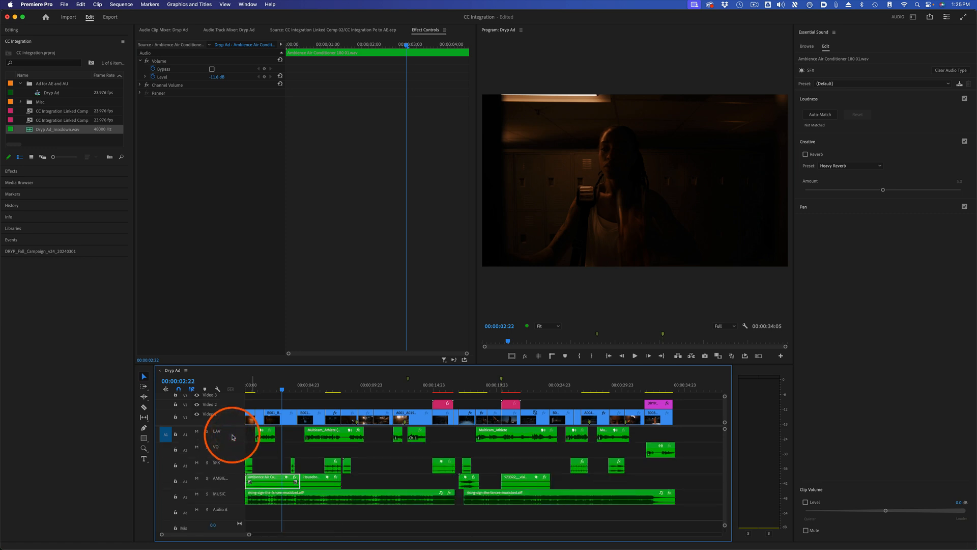
drag(31, 133, 246, 511)
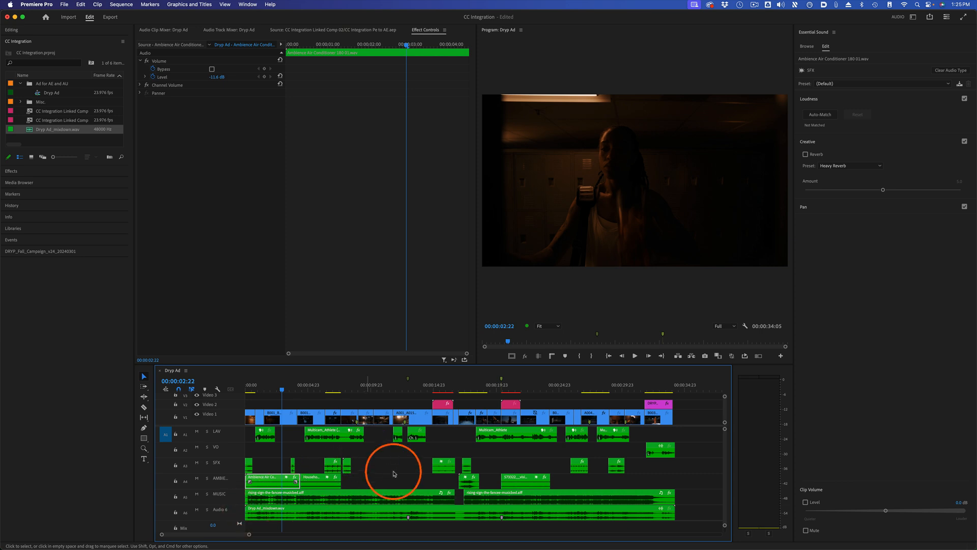
Solo the Audio 6 track and disable all clips on the LAV, VO, SFX, AMBIENCE and MUSIC tracks.
click(206, 509)
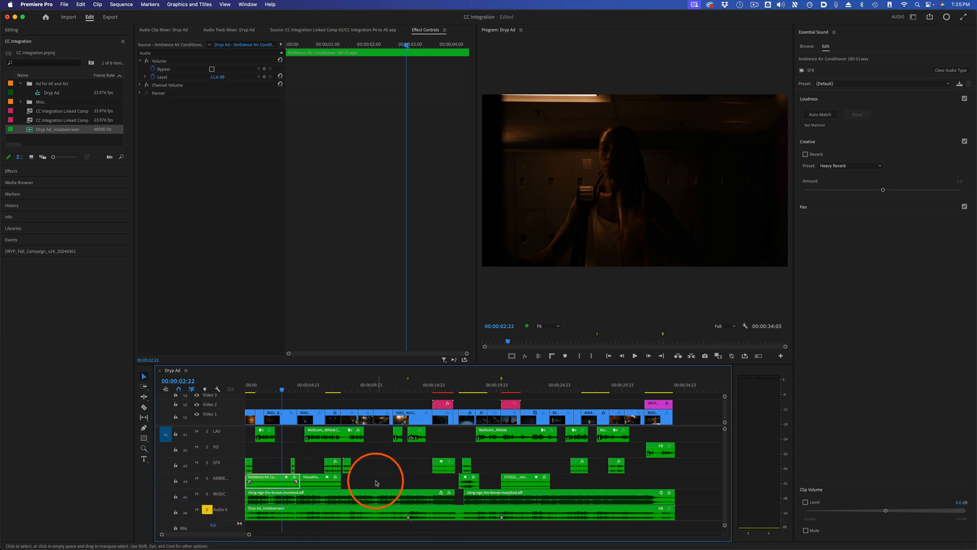
drag(698, 498, 239, 434)
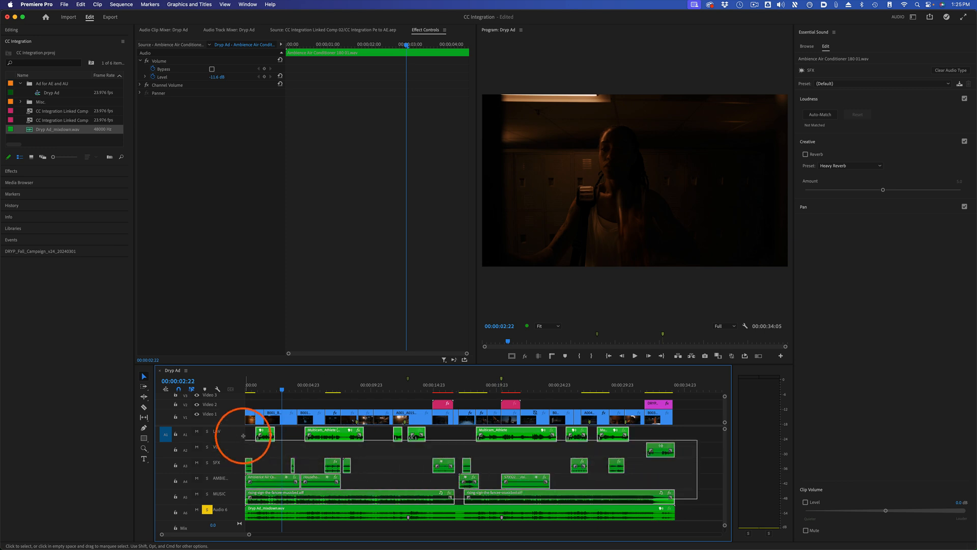
right_click(342, 422)
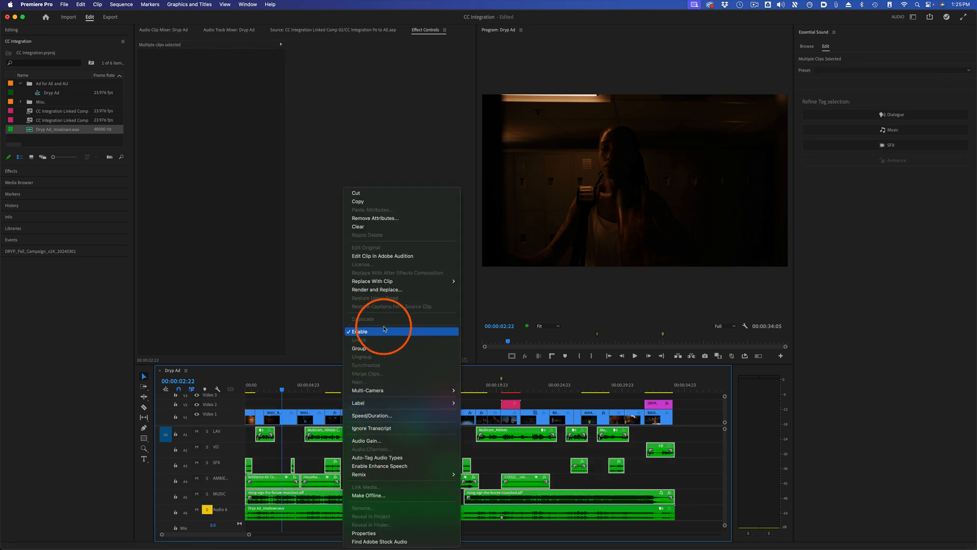
click(382, 331)
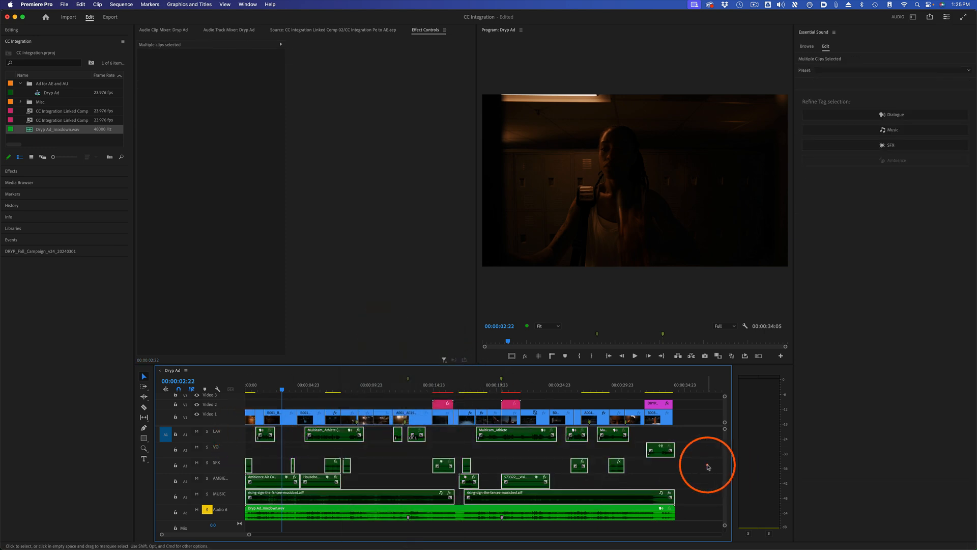
Delete the Dryp Ad_mixdown.wav clip from the Audio 6 track.
click(692, 408)
click(459, 513)
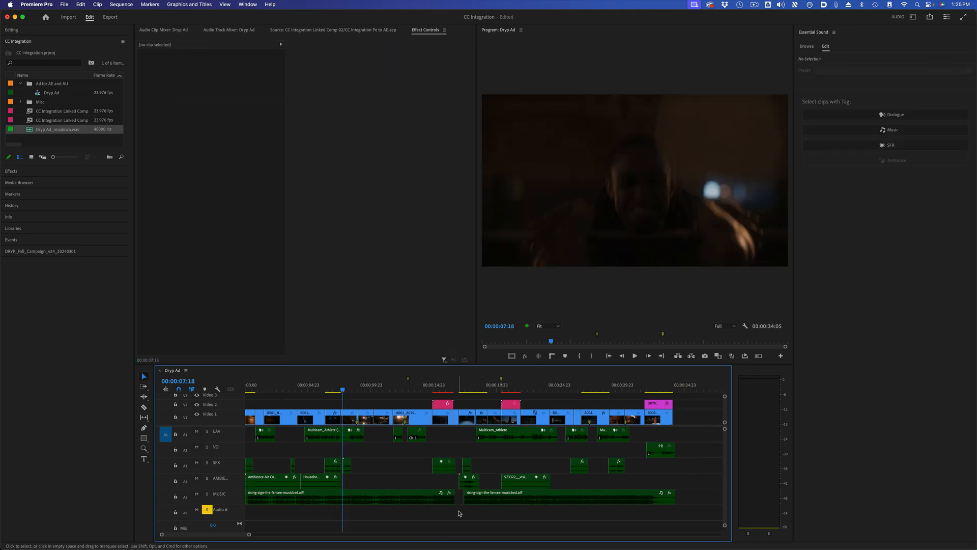
Switch to Audition and export the session to Premiere Pro with each track as a stem, saved in the Mixes folder and opened in Premiere Pro.
key(super+Tab)
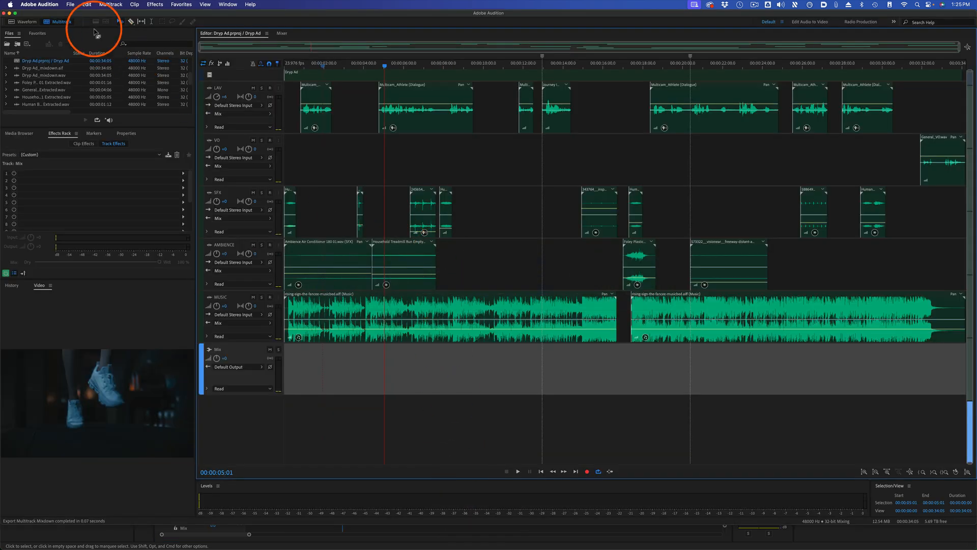
click(71, 5)
mouse_move(160, 159)
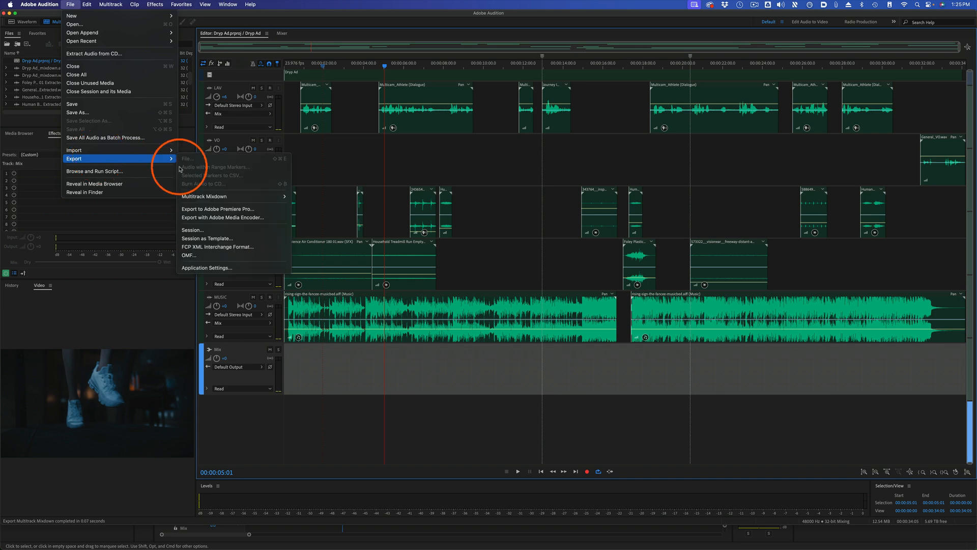
click(254, 211)
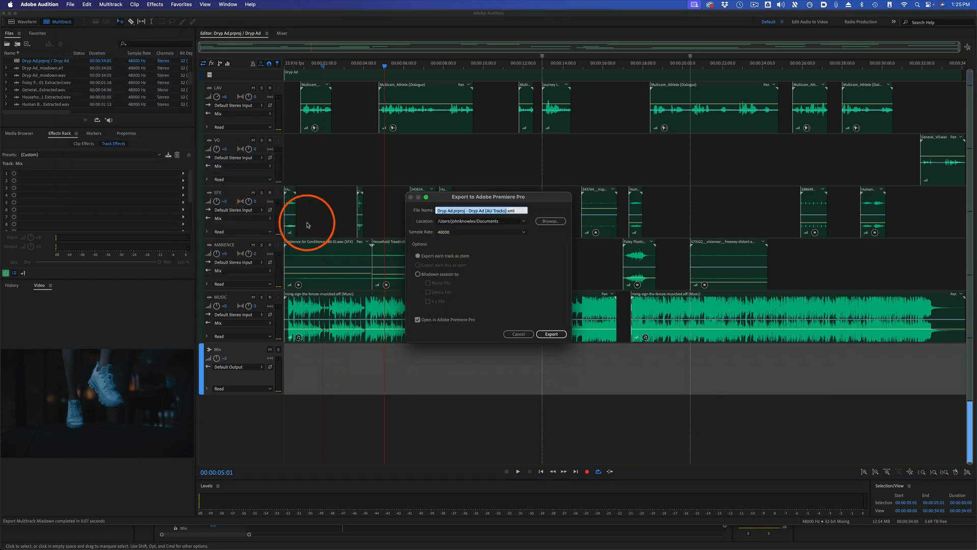
click(551, 221)
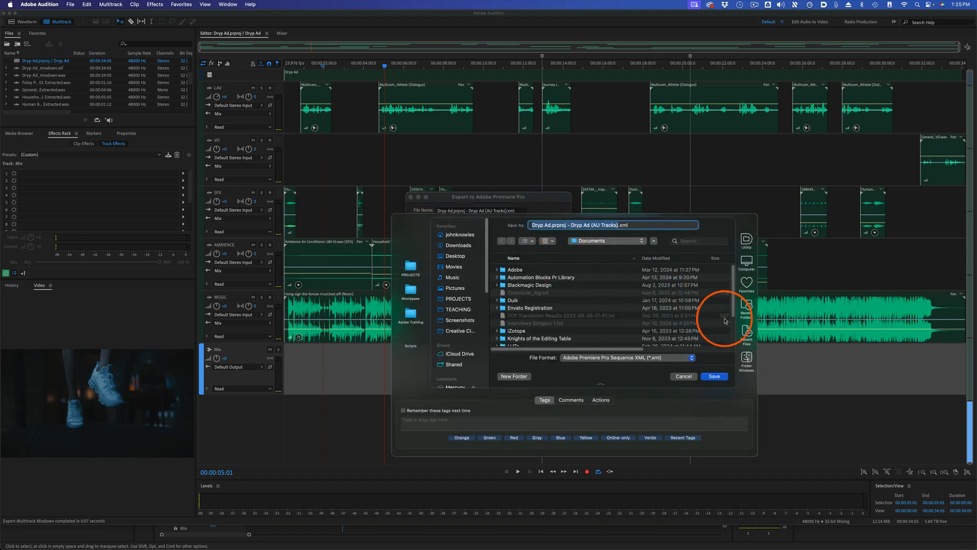
click(748, 305)
click(761, 328)
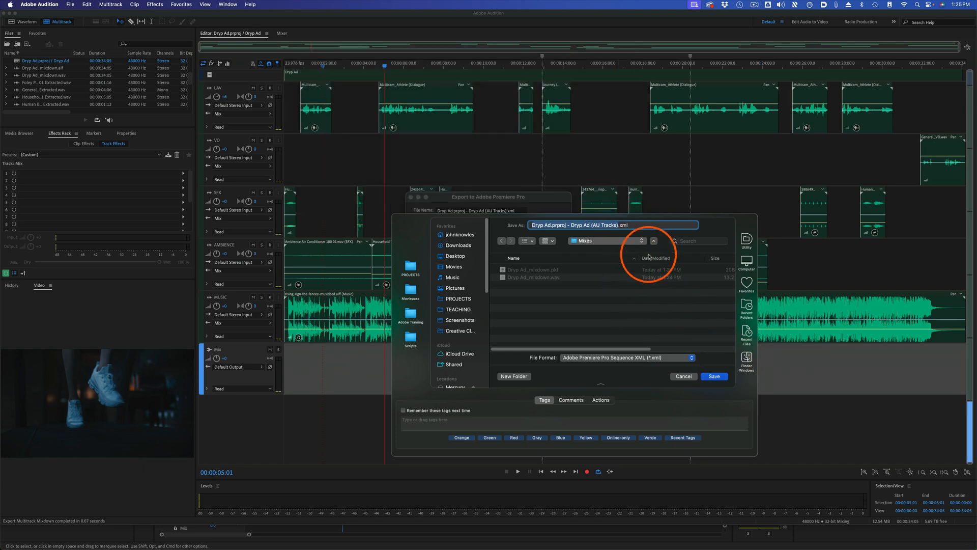
click(715, 379)
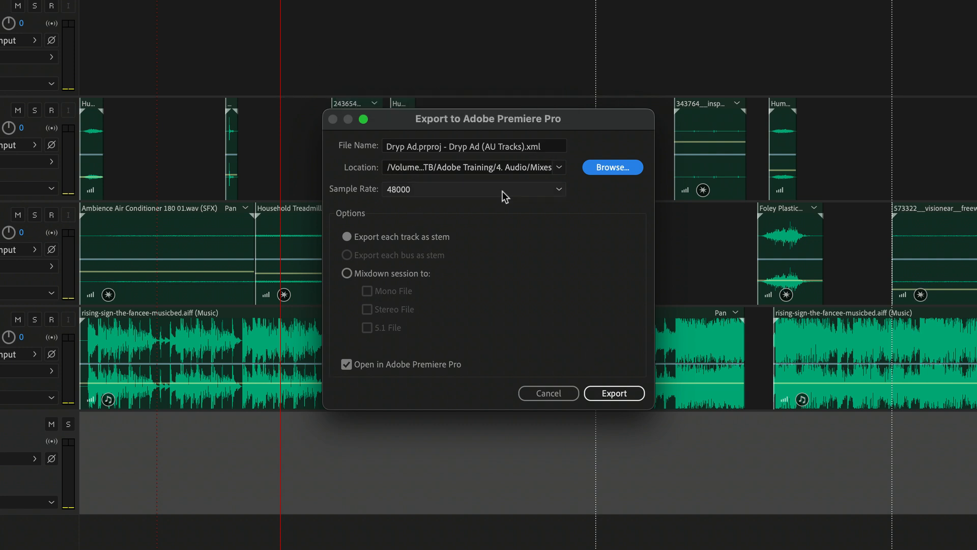
click(629, 397)
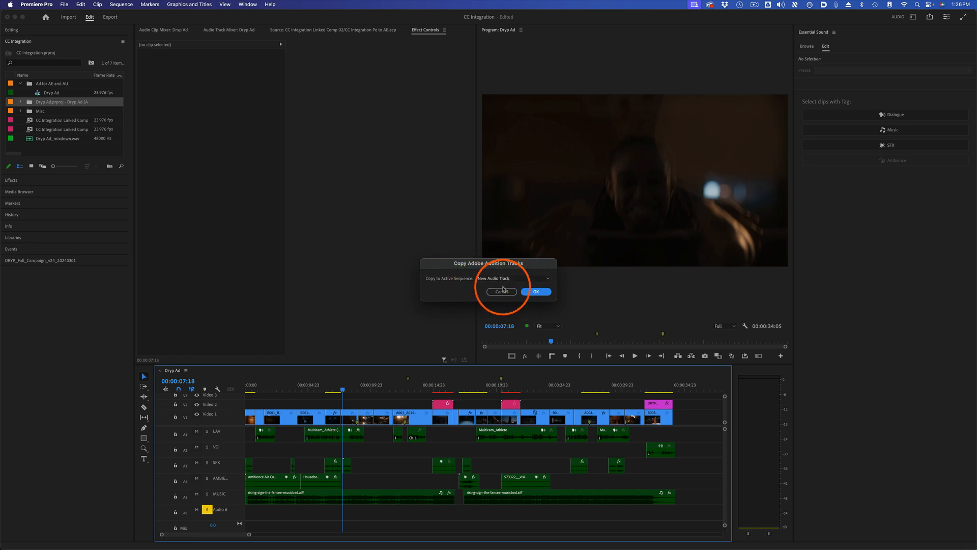
Copy the Audition stem tracks into the active sequence starting at the Audio 6 track.
click(516, 279)
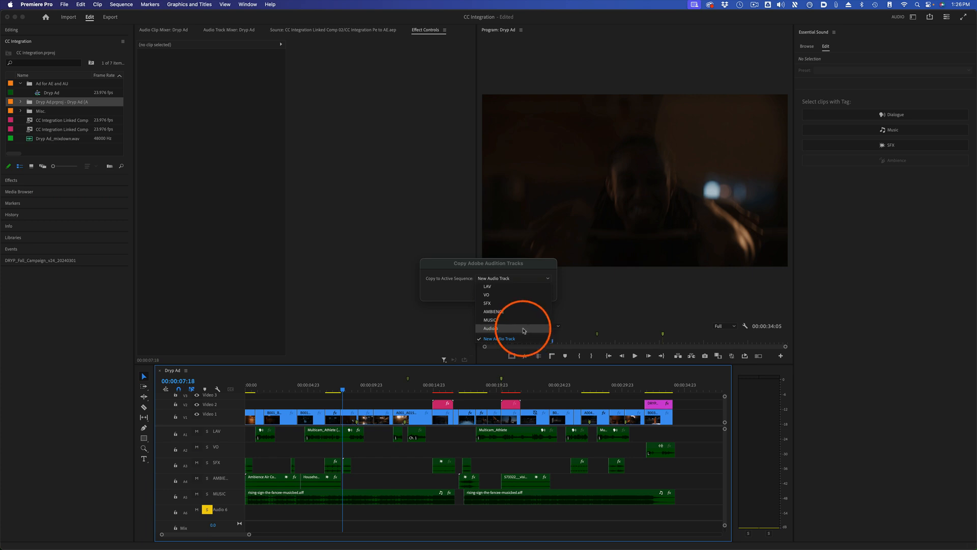
click(527, 329)
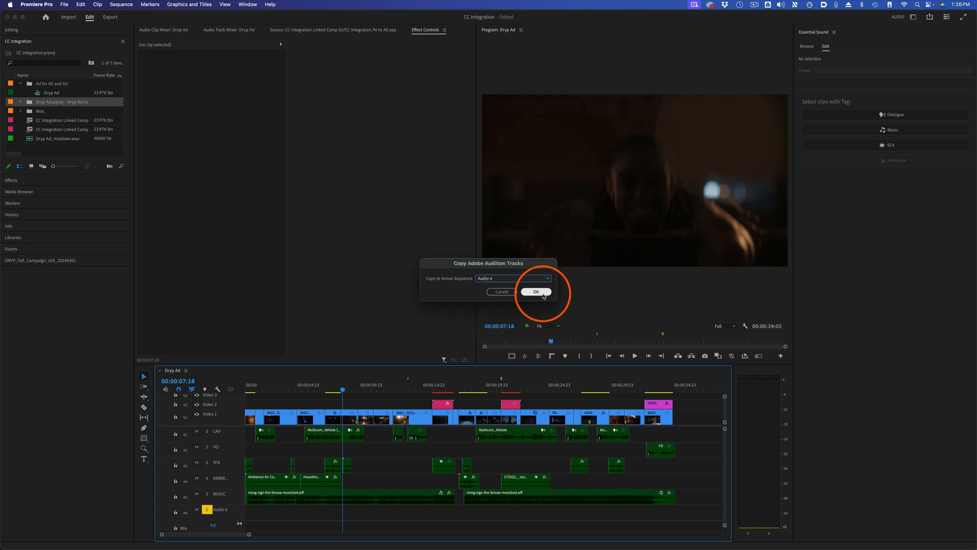
click(537, 292)
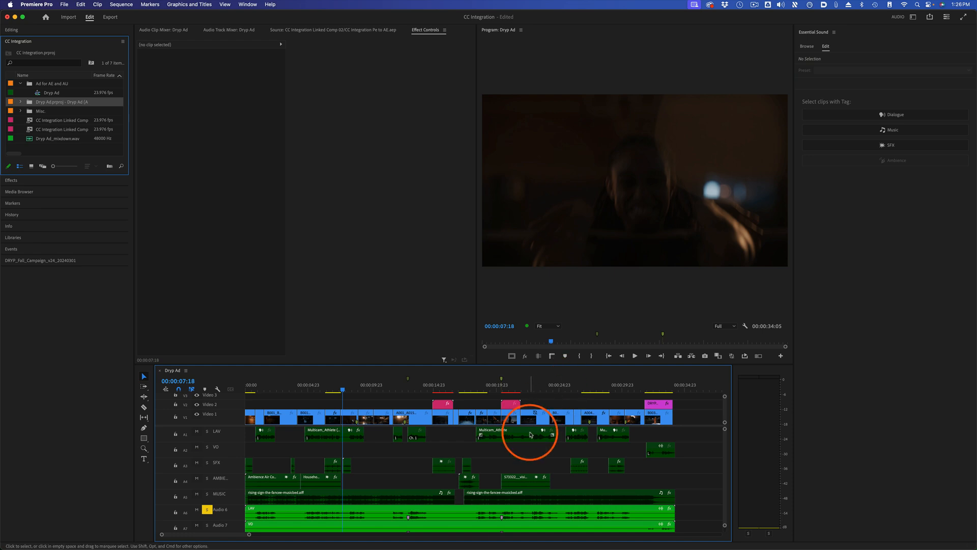
Examine the LAV, VO, SFX, AMBIENCE and MUSIC stem clips placed below the original audio tracks.
scroll(535, 438, down, 5)
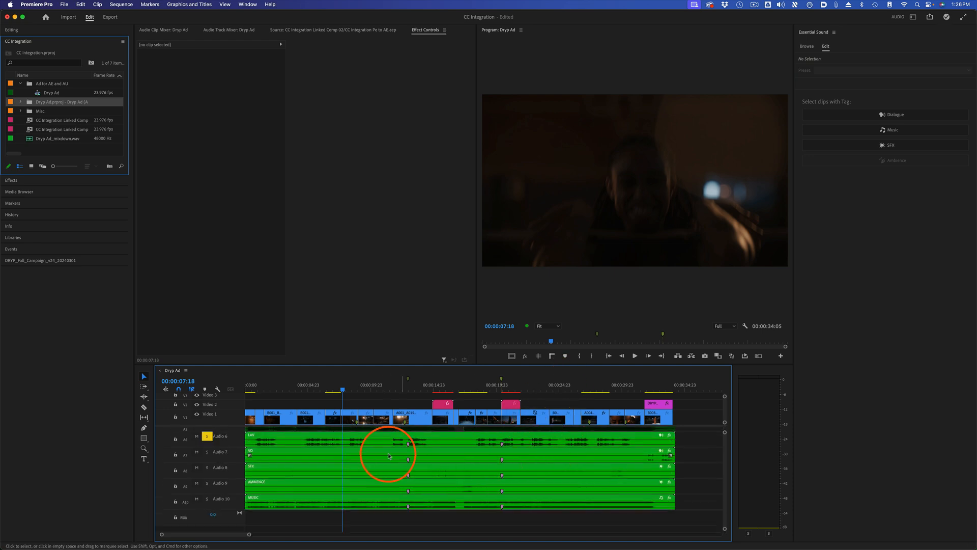
scroll(257, 461, up, 1)
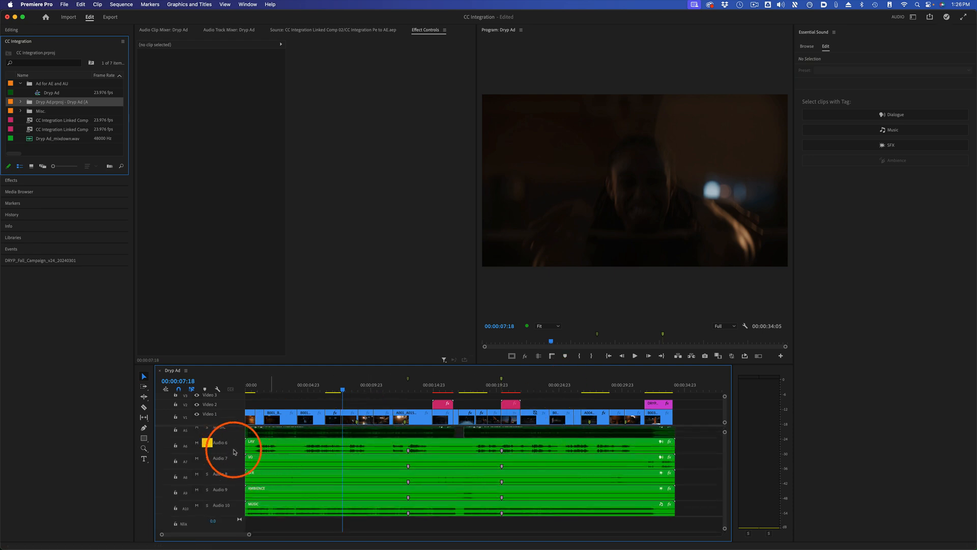
click(385, 449)
click(344, 459)
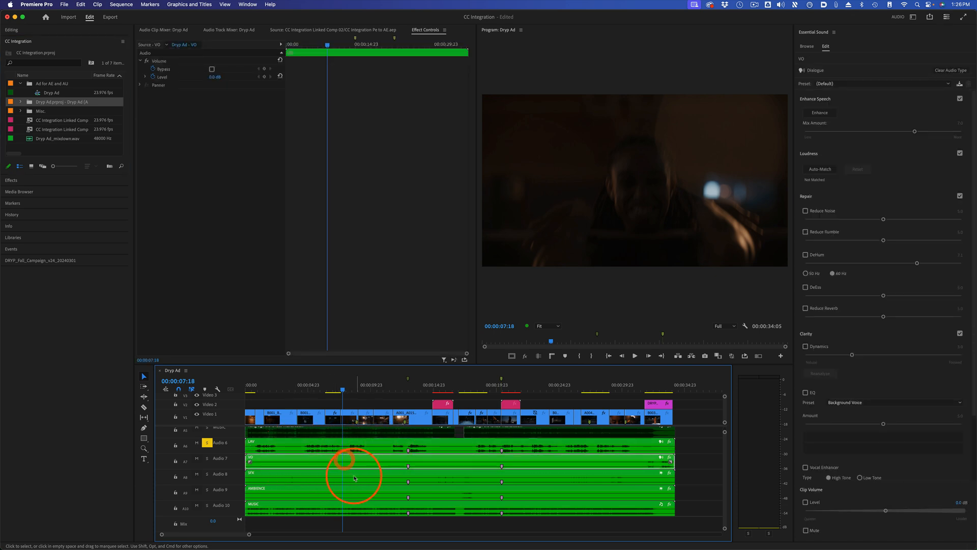
click(355, 478)
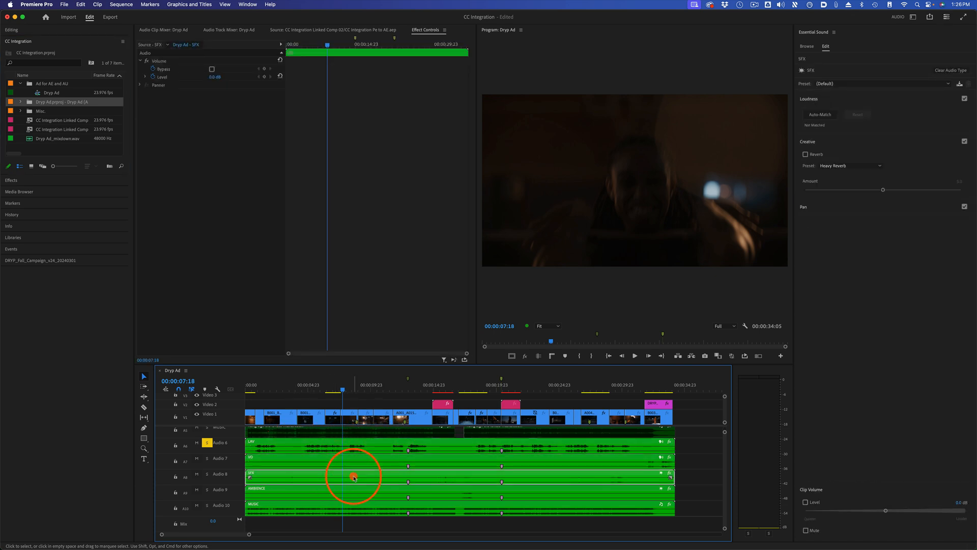
click(377, 494)
click(285, 511)
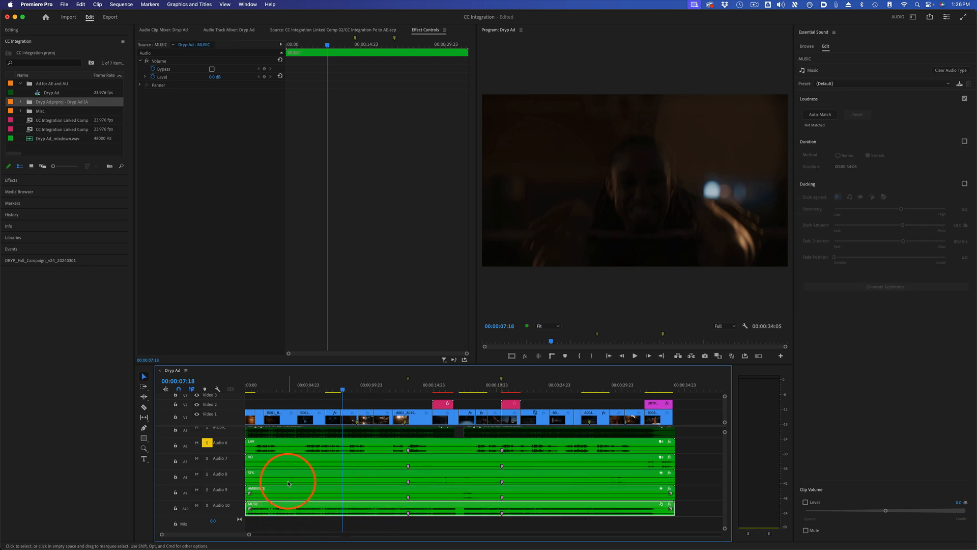
click(287, 449)
scroll(219, 461, up, 5)
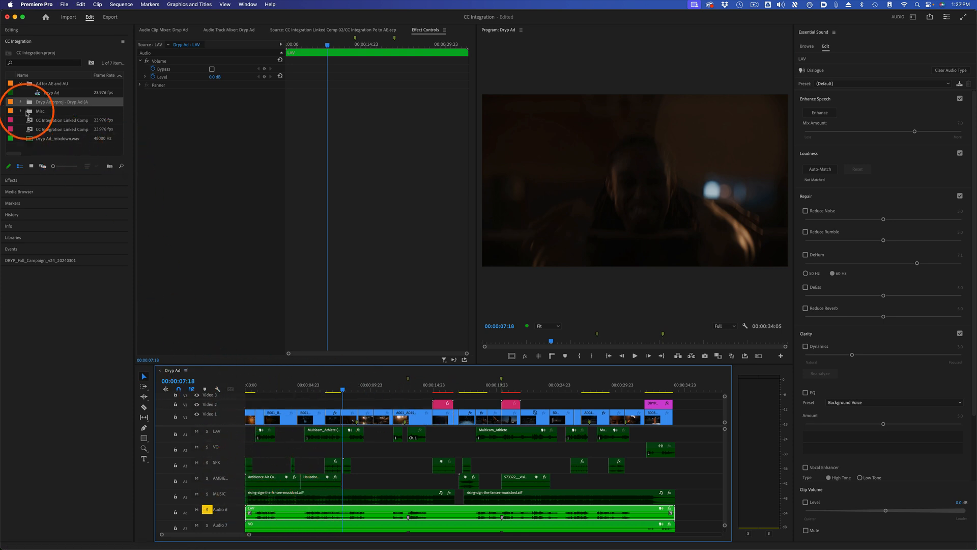
Duplicate the Dryp Ad sequence, rename the copy Dryp Ad Mixed and open it in the timeline.
right_click(55, 93)
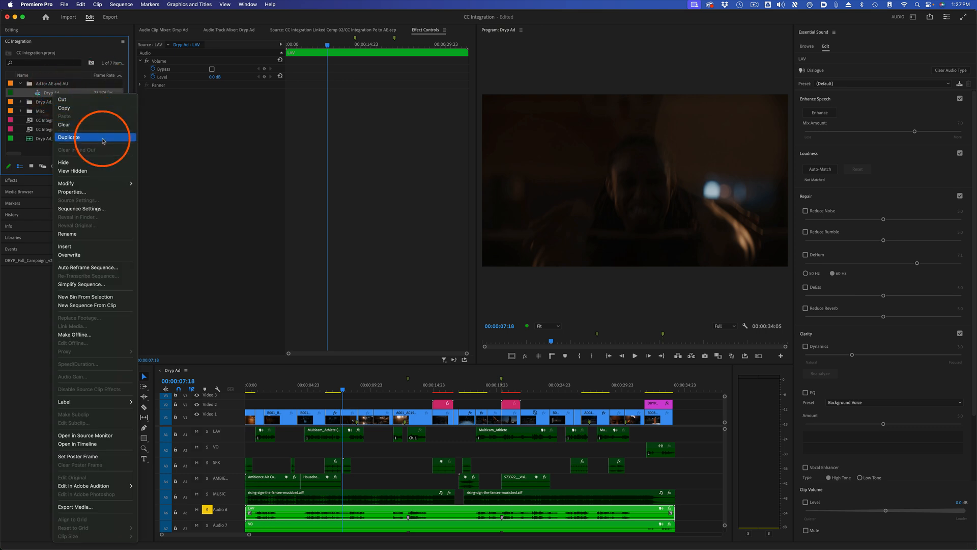
click(121, 137)
click(70, 101)
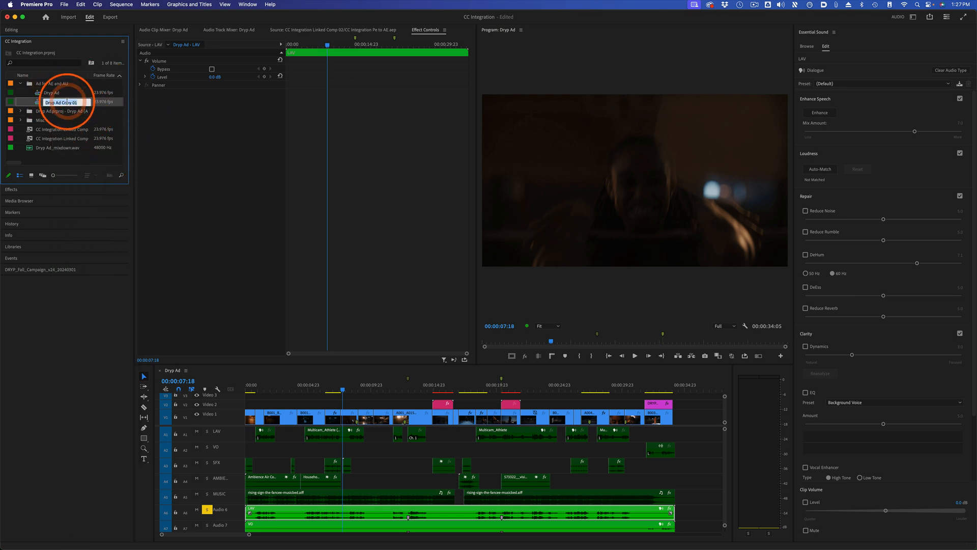
drag(62, 102, 78, 102)
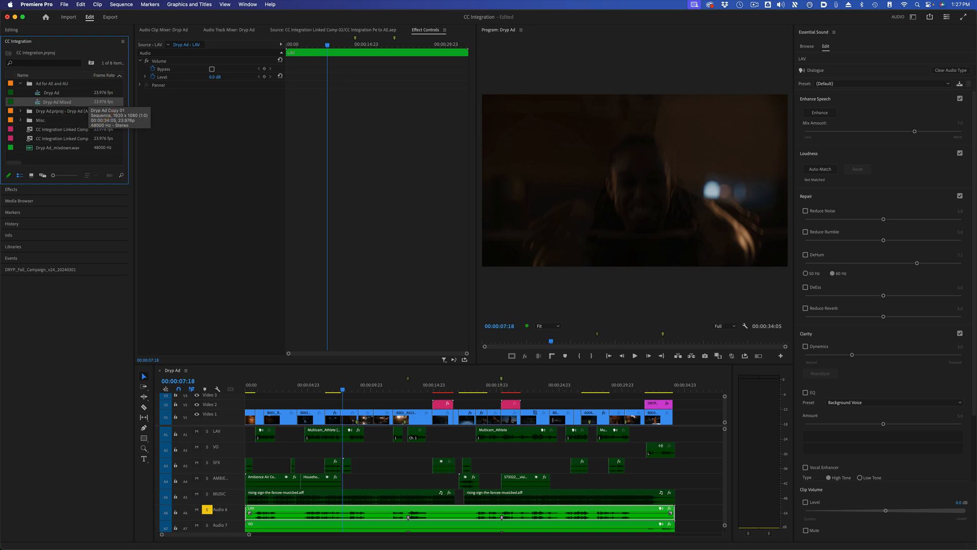
double_click(41, 101)
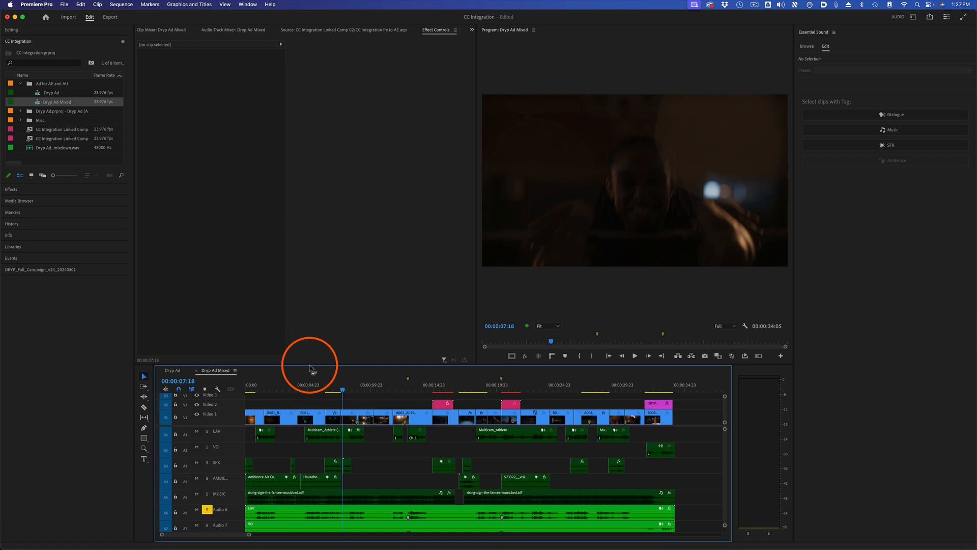
Enlarge the timeline and move the five stem clips up onto the LAV, VO, SFX, AMBIENCE and MUSIC tracks, replacing the original audio clips.
key(grave)
drag(541, 314, 120, 170)
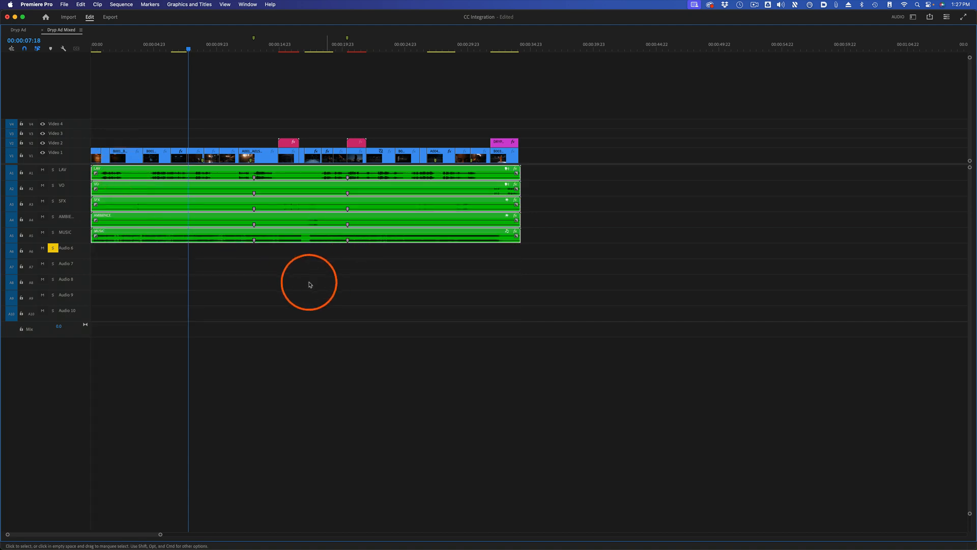
click(321, 283)
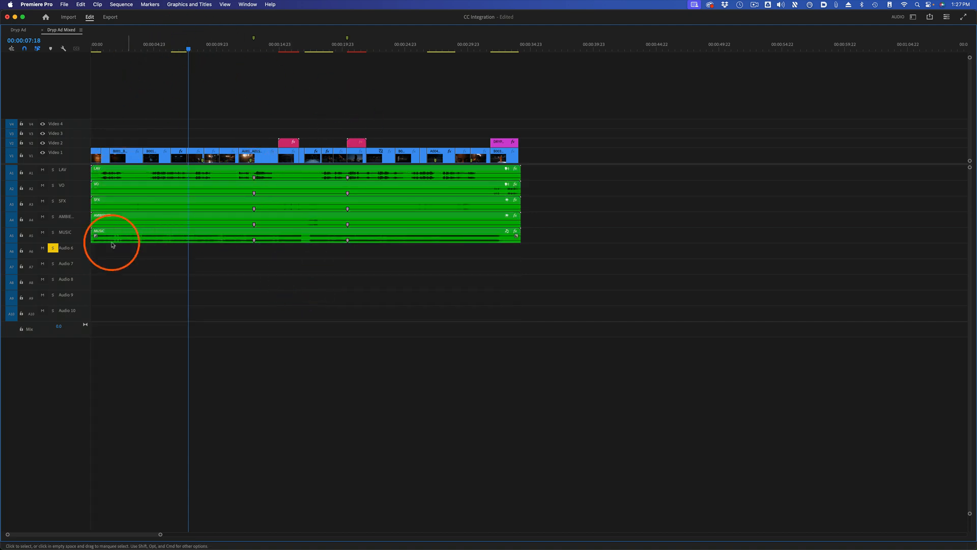
Delete all empty video and audio tracks from the Dryp Ad Mixed sequence.
right_click(87, 251)
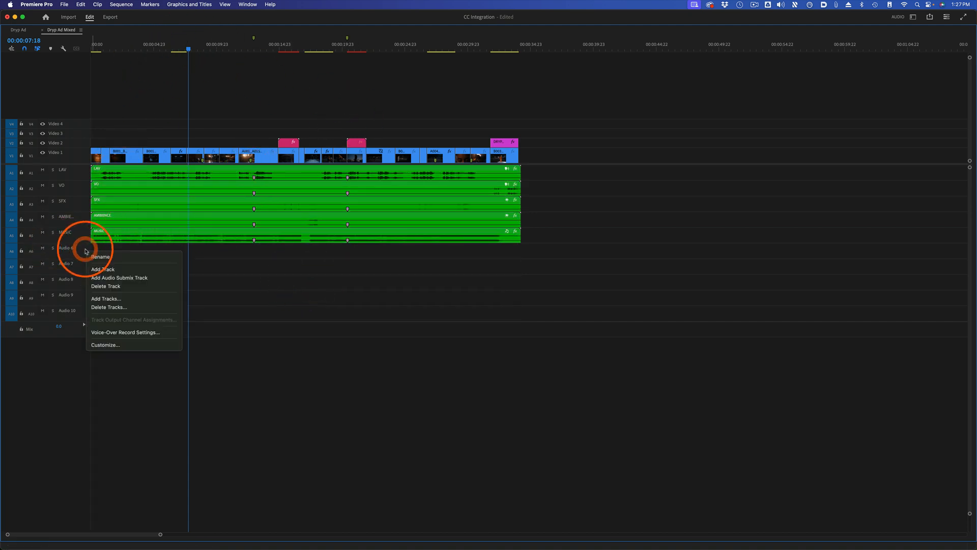
click(121, 307)
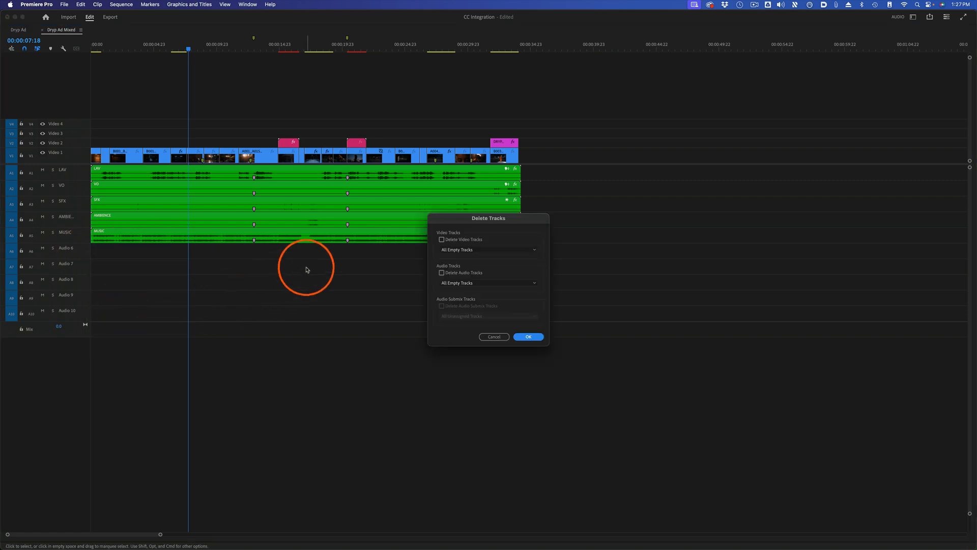
click(442, 240)
click(442, 273)
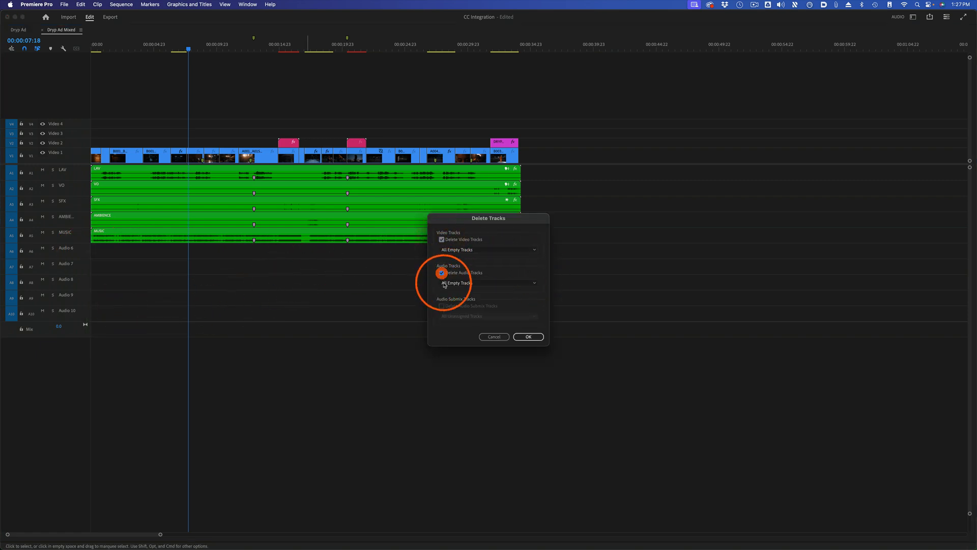
click(528, 336)
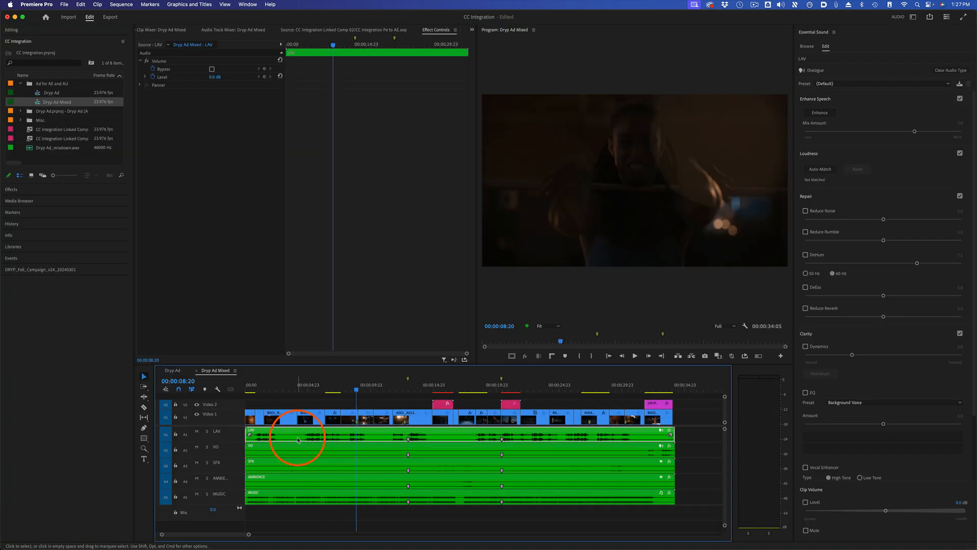
Review each stem clip in Dryp Ad Mixed, from LAV through MUSIC, with its audio type settings.
click(294, 452)
click(291, 464)
click(289, 479)
click(297, 504)
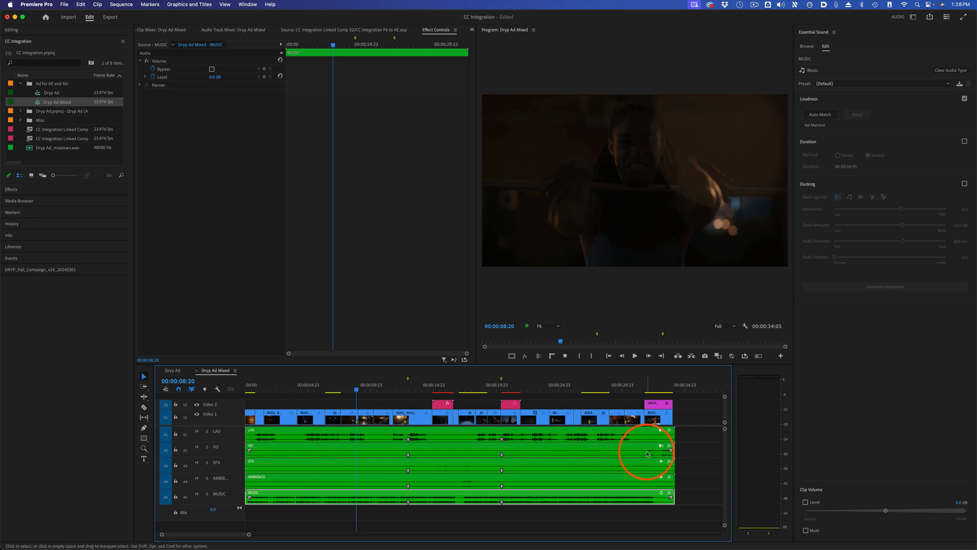
click(686, 445)
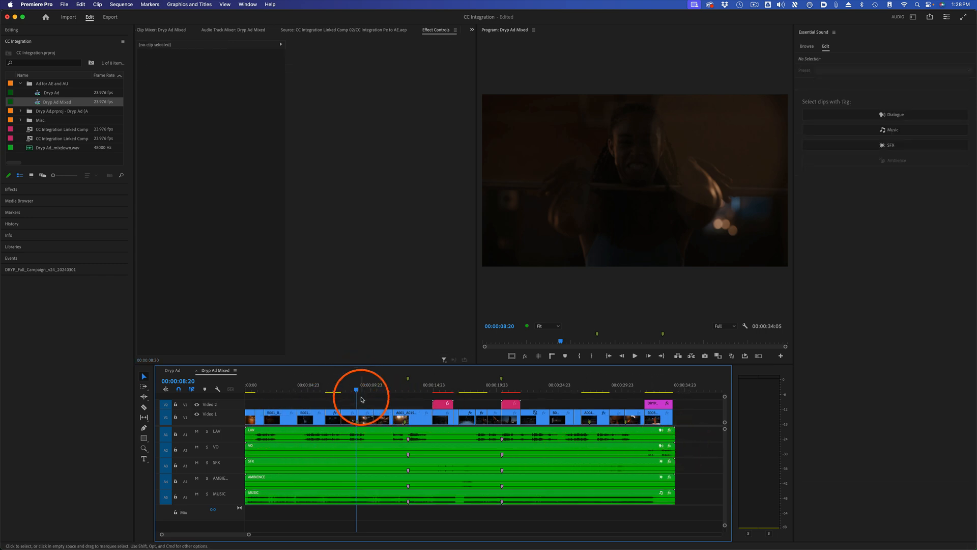
click(340, 435)
click(359, 450)
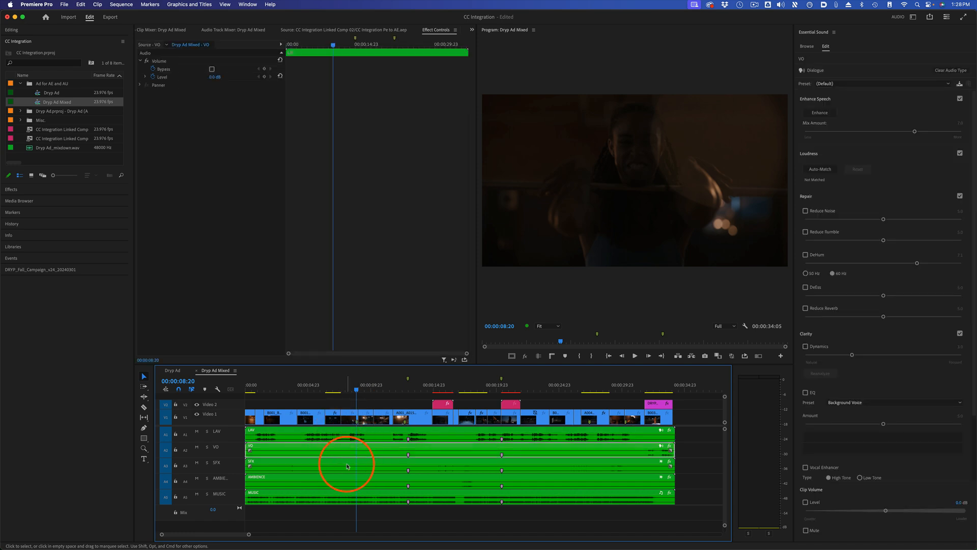
click(346, 466)
click(340, 481)
click(339, 496)
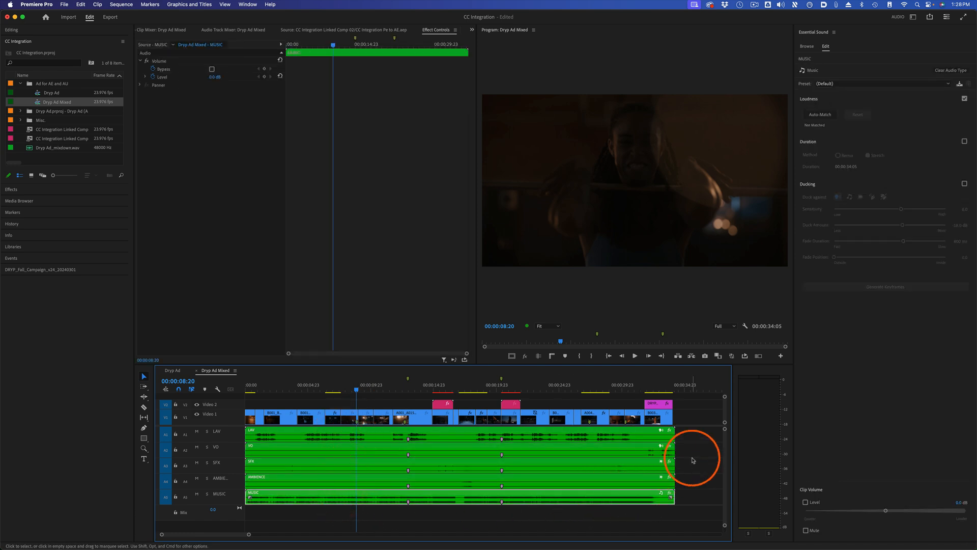
click(693, 461)
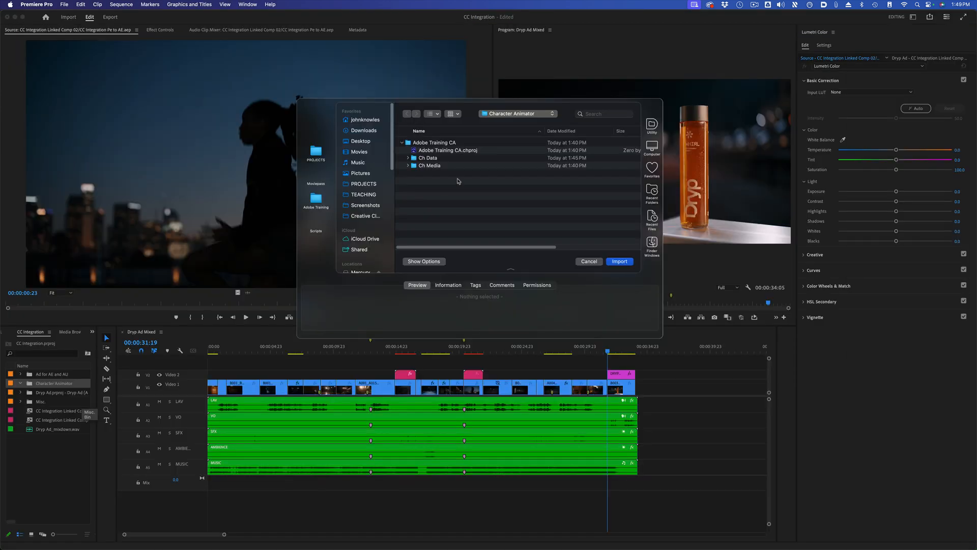
Import the CA for Dryp scene from Adobe Training CA.chproj into the Character Animator bin and preview it in the Source Monitor.
click(473, 151)
click(620, 262)
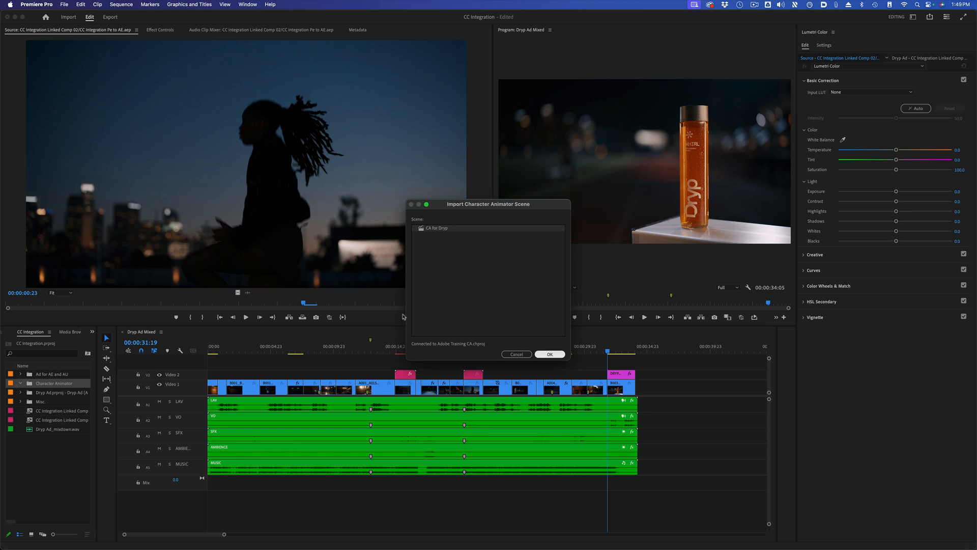
key(Return)
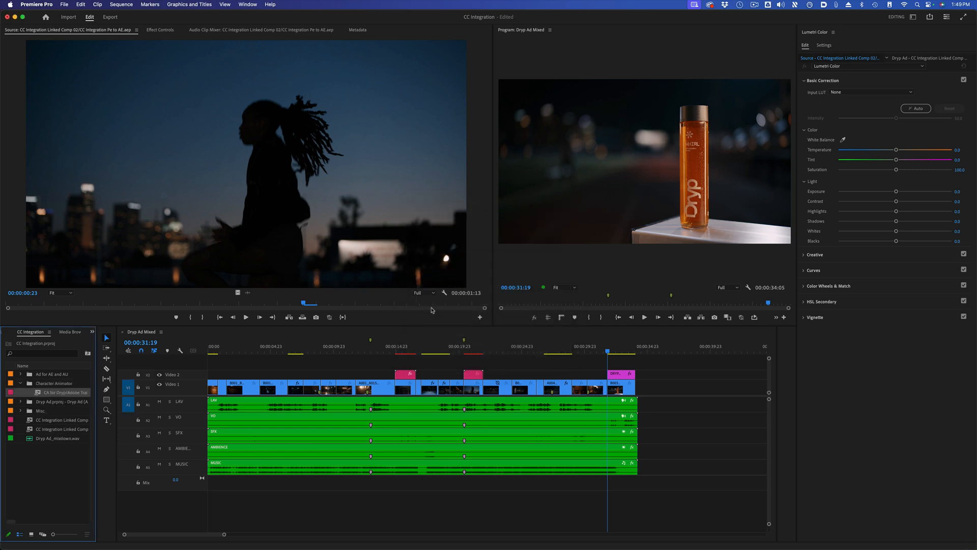
double_click(39, 393)
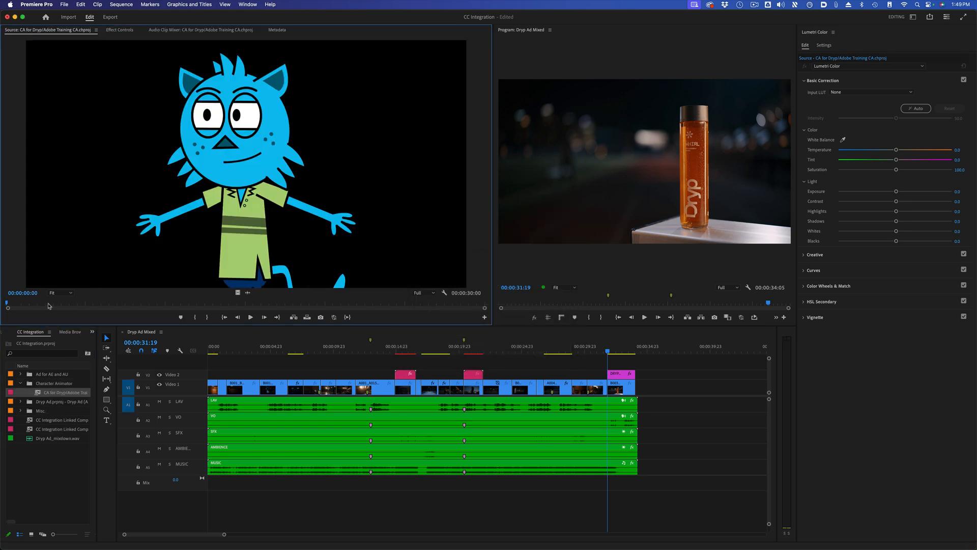
click(49, 305)
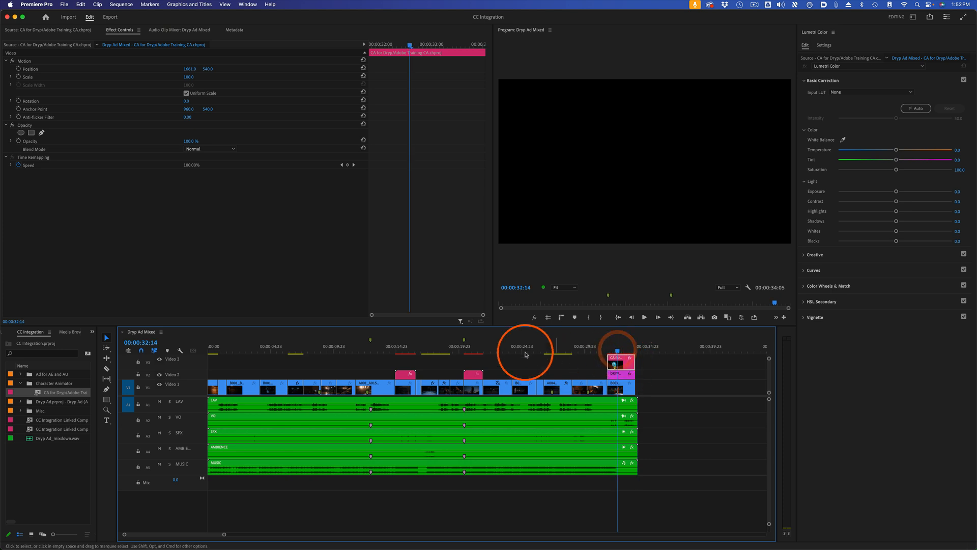
Park the playhead at 00:00:32:06 on the character clip and open the media export settings for Dryp Ad Mixed.
click(478, 347)
click(614, 351)
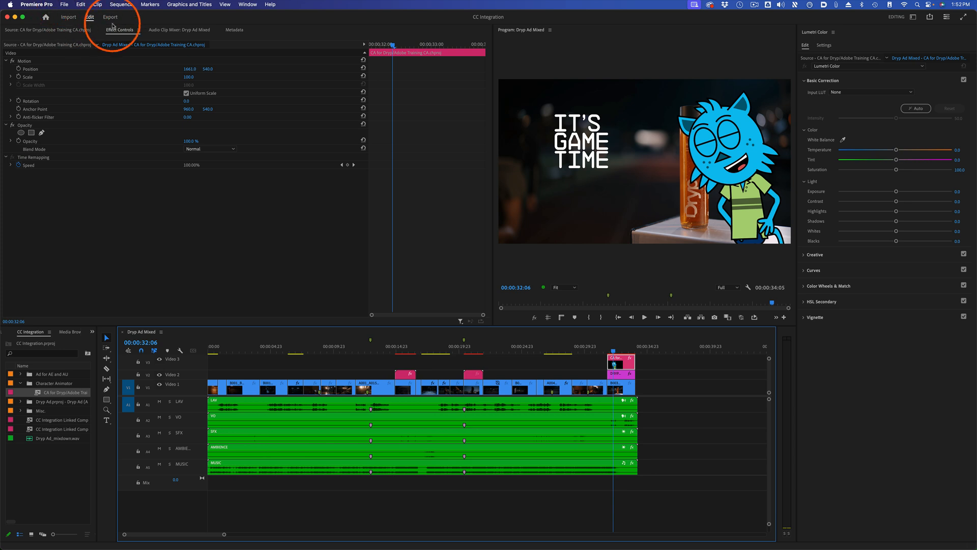
click(64, 5)
mouse_move(127, 230)
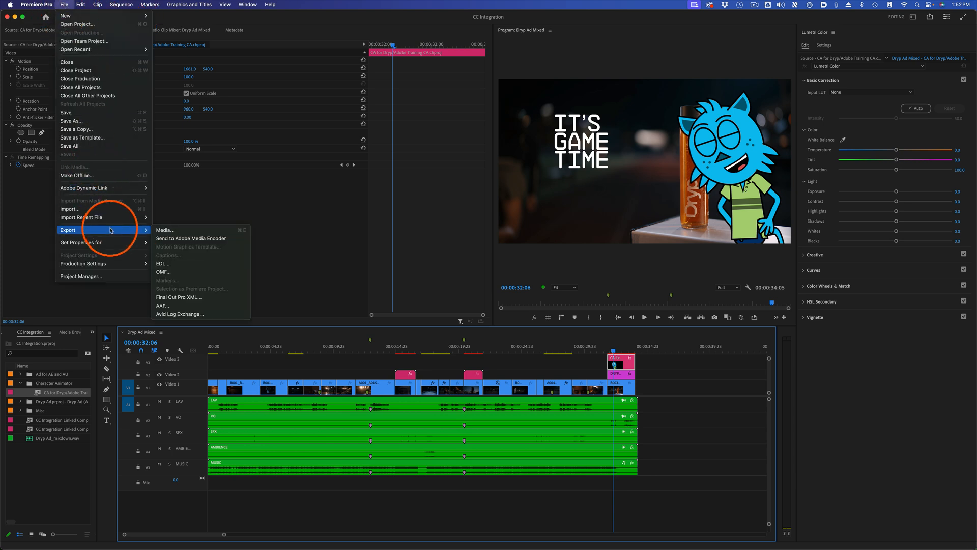
click(213, 230)
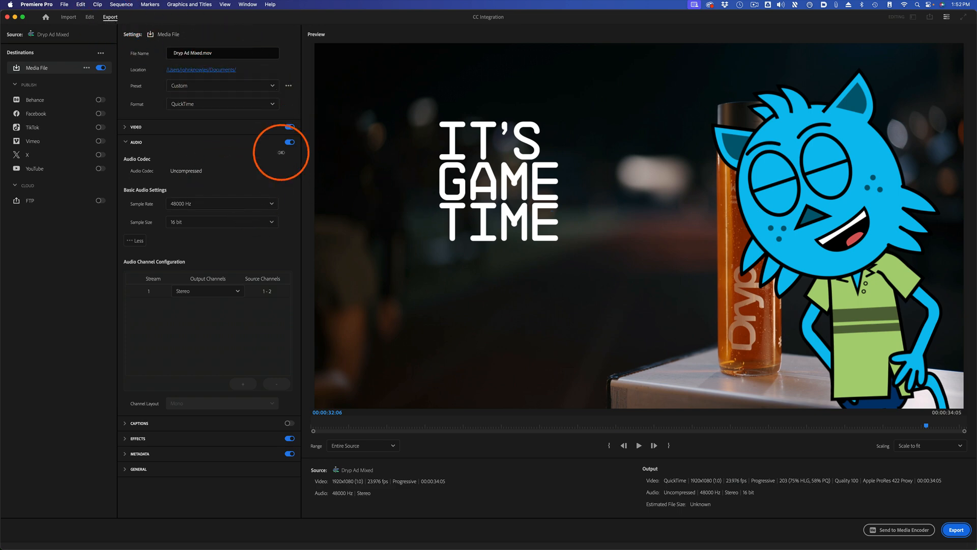
Apply the Match Source - Adaptive High Bitrate preset and send the Dryp Ad Mixed export to Media Encoder.
click(243, 88)
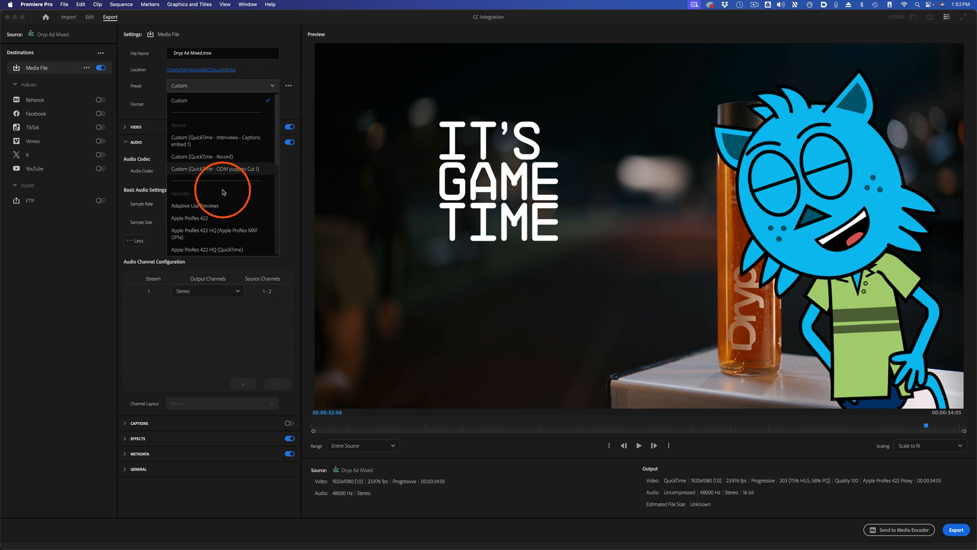
scroll(225, 190, down, 3)
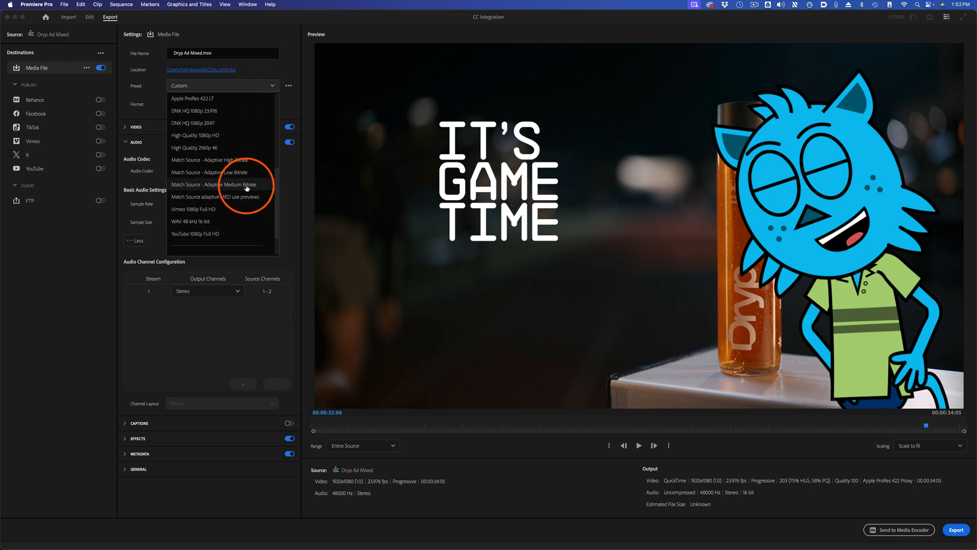
click(257, 160)
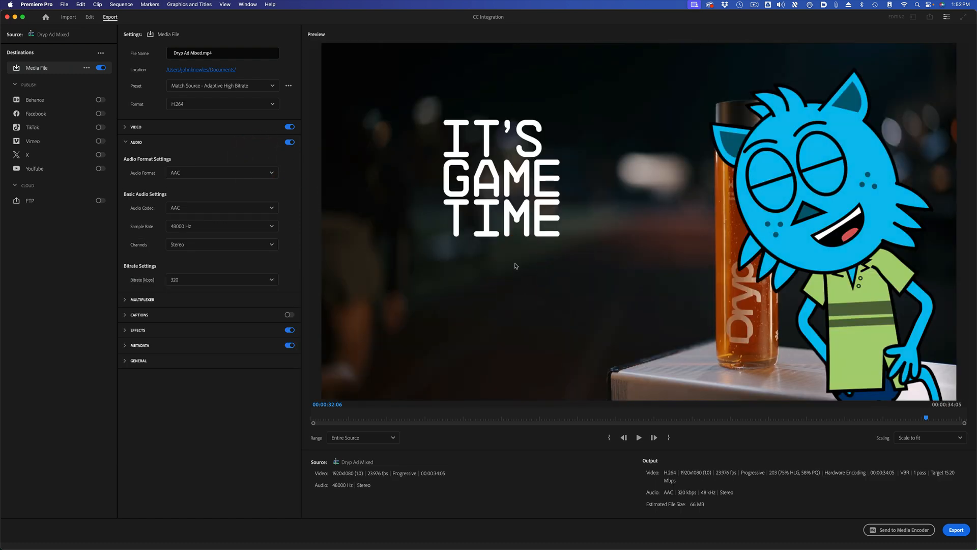
click(900, 532)
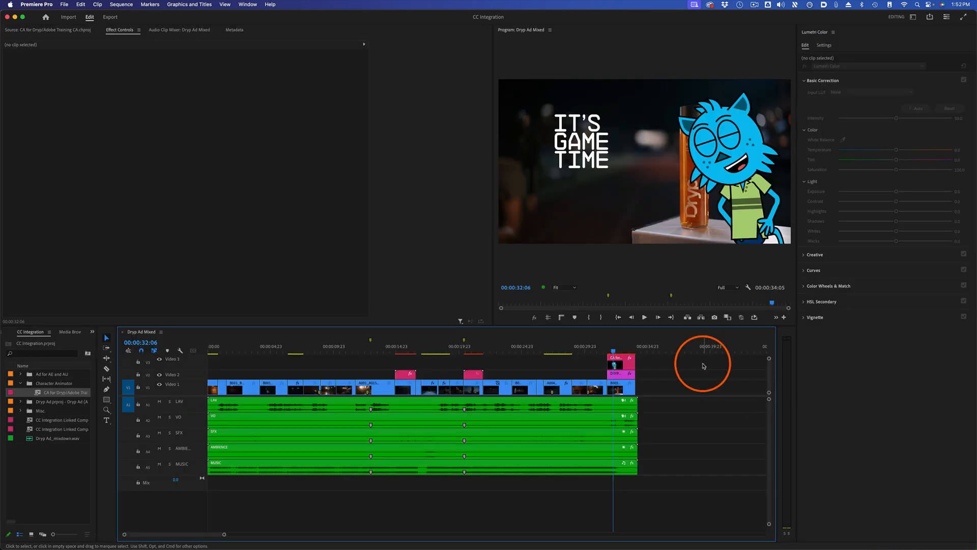
Switch to Media Encoder and add a second output to the queued Dryp Ad Mixed, using the Waveform Audio format.
key(super+Tab)
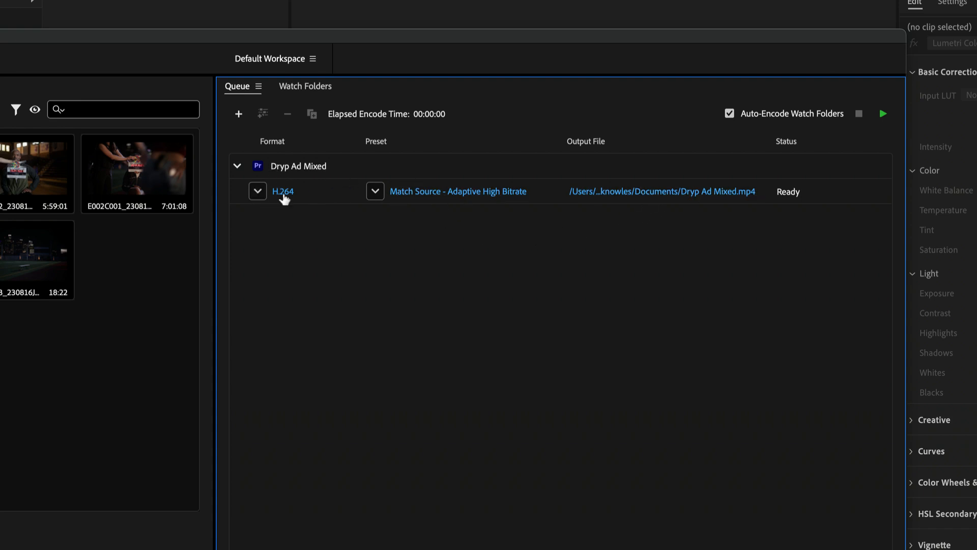
click(307, 167)
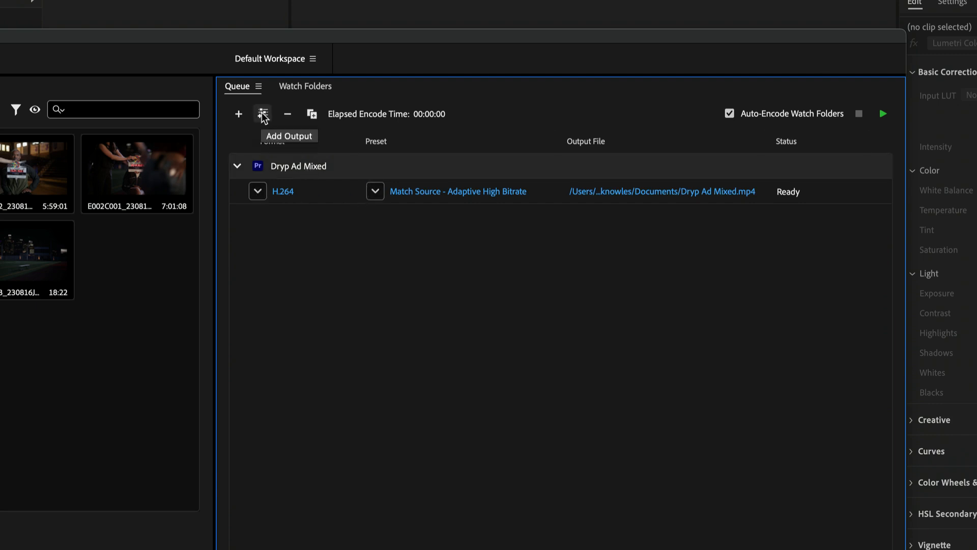
click(263, 115)
click(258, 217)
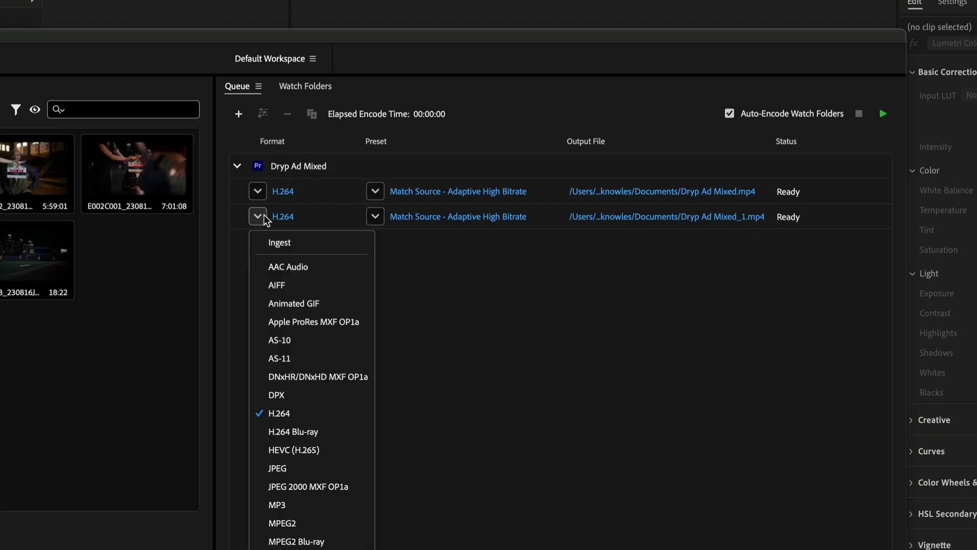
click(300, 549)
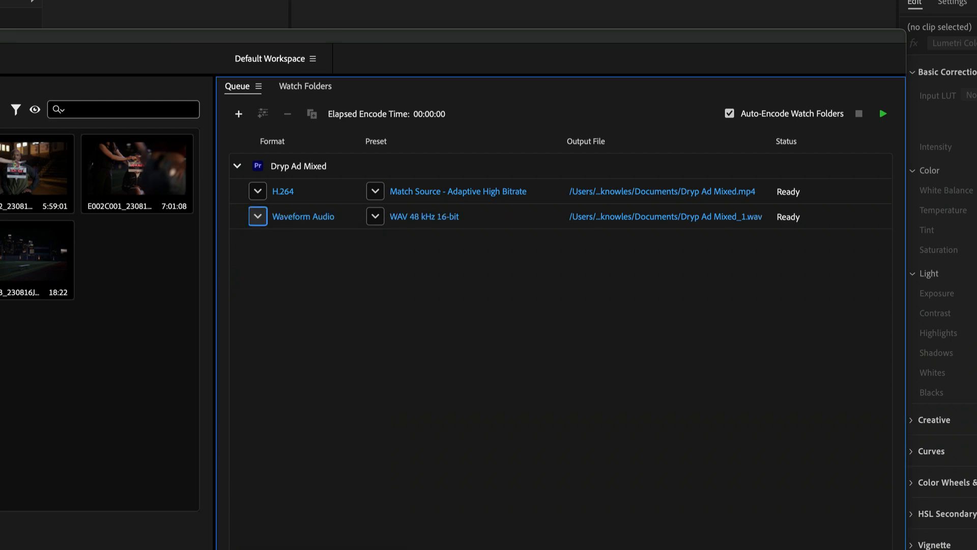
Set the H.264 output of Dryp Ad Mixed to save in the 8. Exports folder of Adobe Training.
click(686, 196)
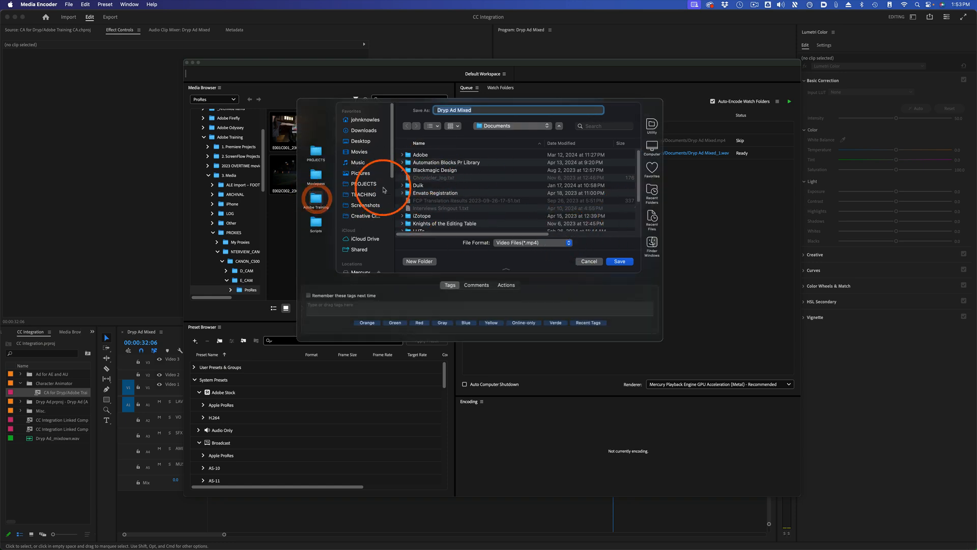
click(312, 204)
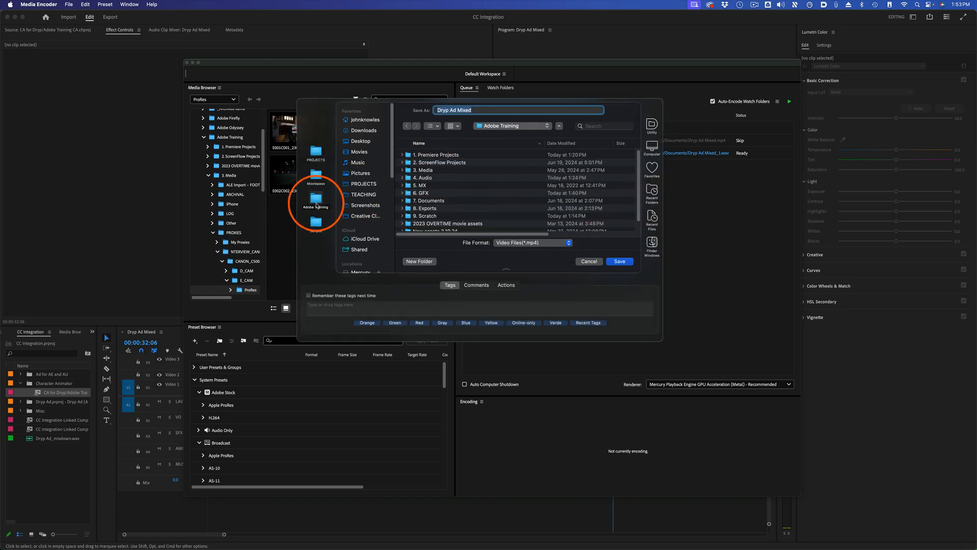
double_click(426, 208)
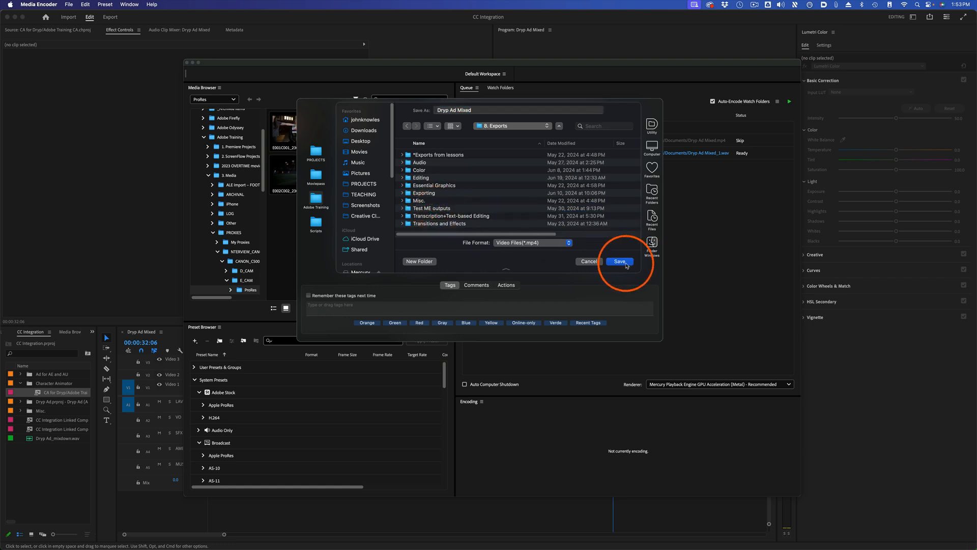
click(619, 261)
Set the Waveform Audio output to save as Dryp Ad Mixed_1 in Adobe Training's 8. Exports folder and start encoding the queue.
click(681, 153)
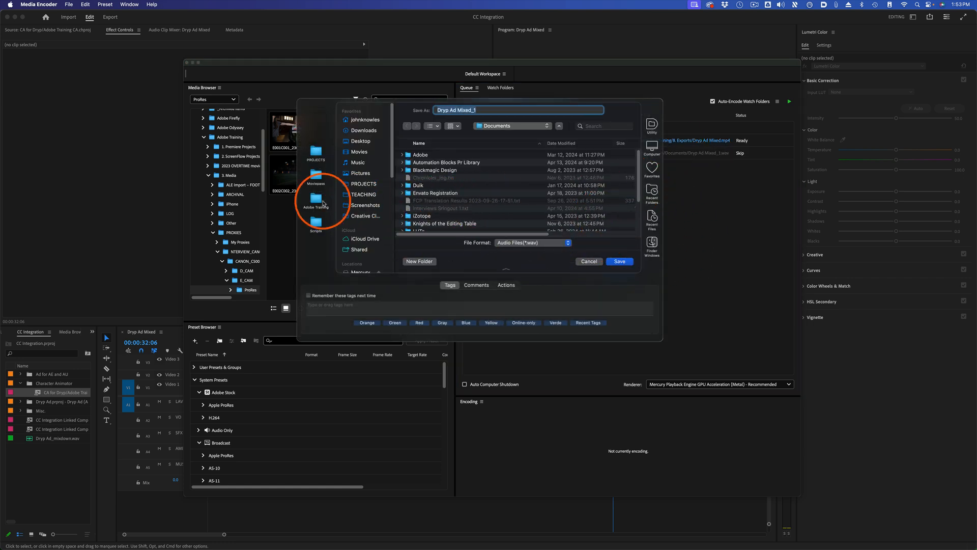
click(316, 202)
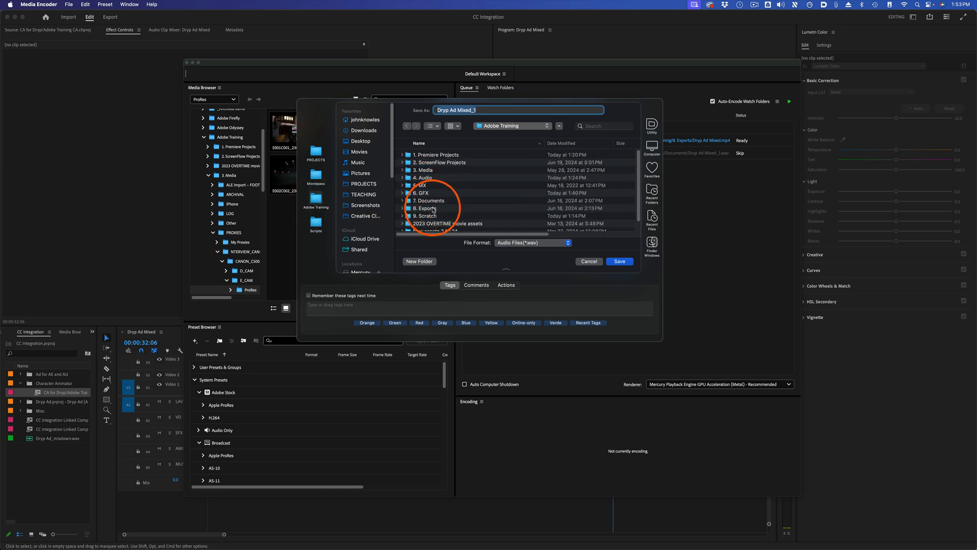
double_click(426, 209)
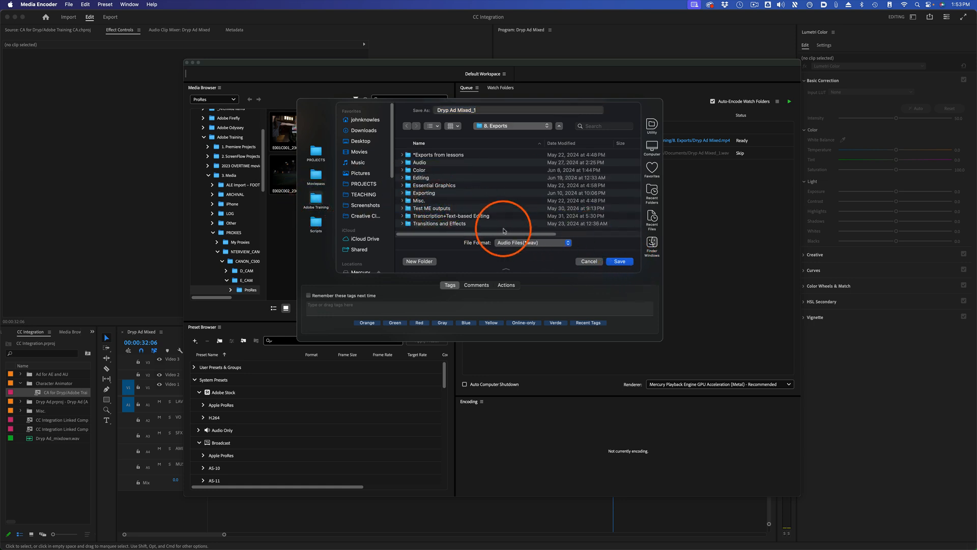
click(618, 261)
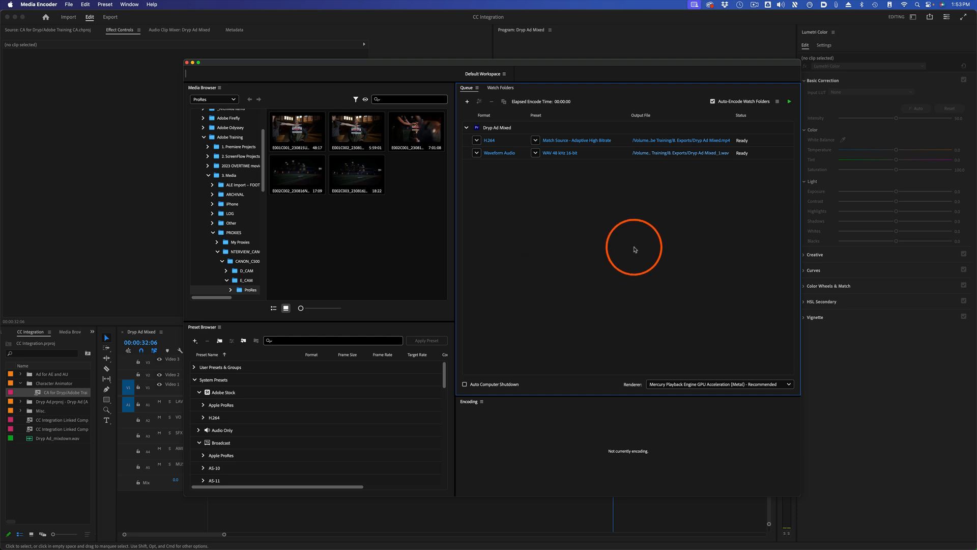
click(790, 102)
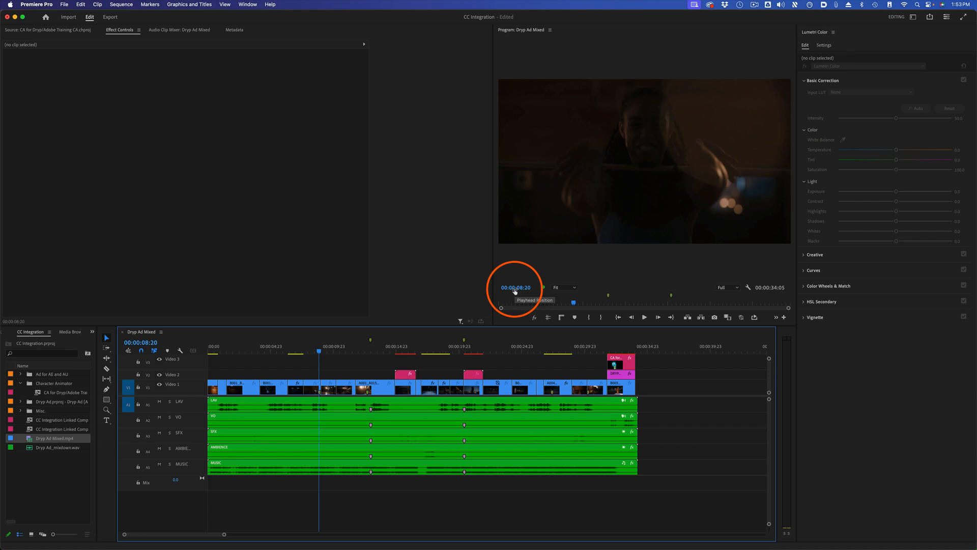
Check the Media Encoder queue, return to Premiere Pro and apply the Apple ProRes 422 preset to the Dryp Ad Mixed export.
key(super+Tab)
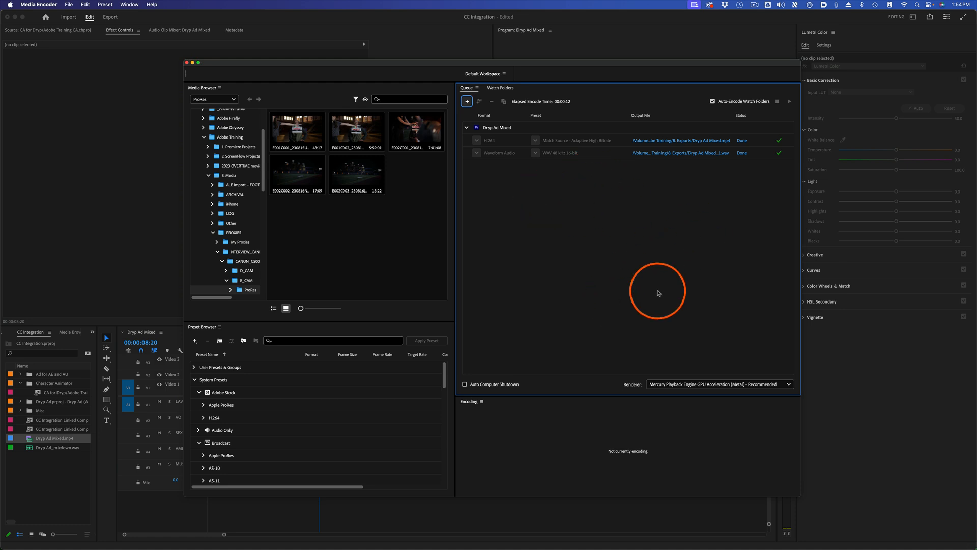
click(135, 293)
click(110, 17)
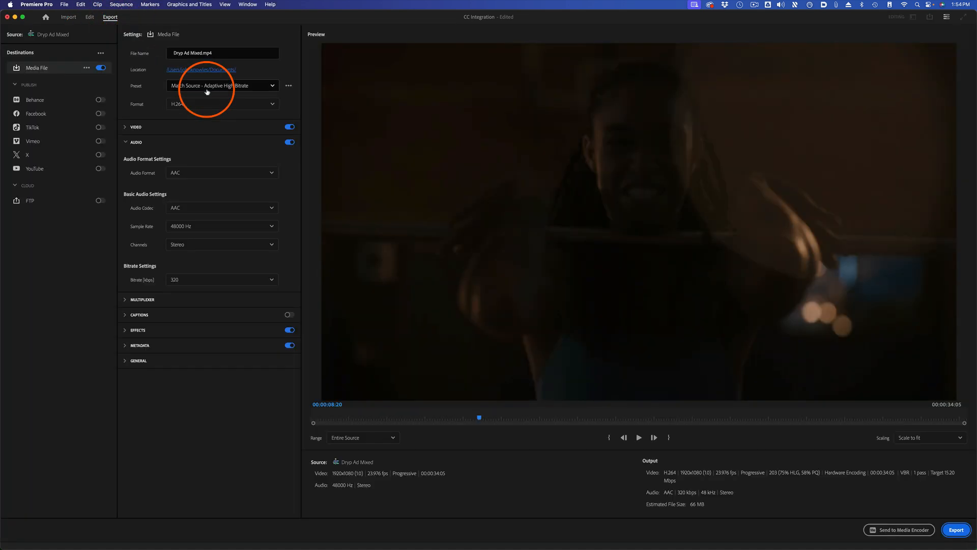
click(257, 86)
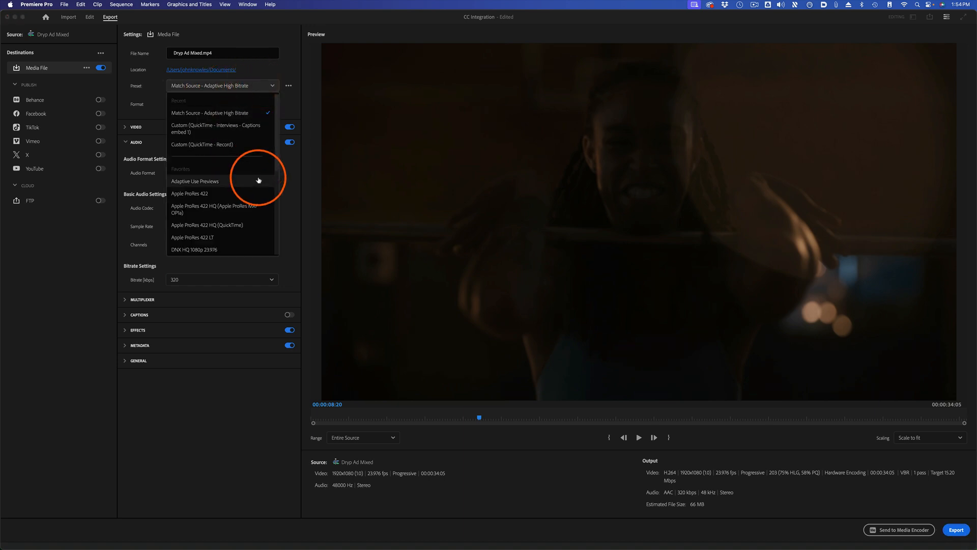
scroll(252, 186, down, 1)
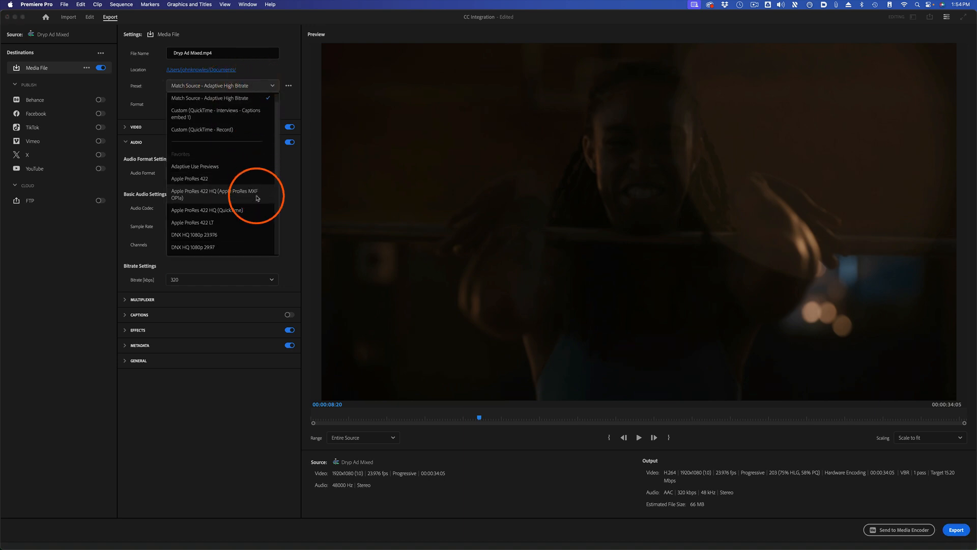
click(233, 179)
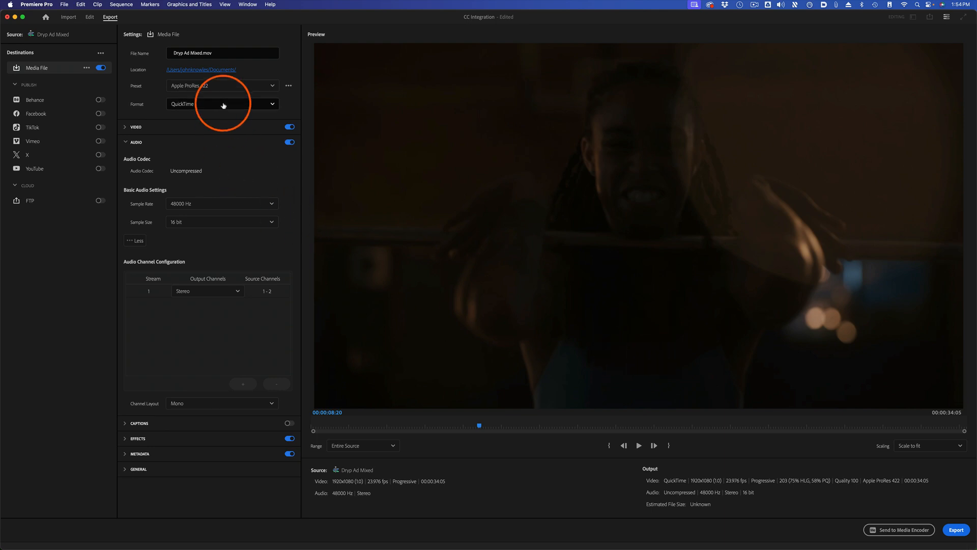
Set the ProRes export's location to Adobe Training's 8. Exports folder and export Dryp Ad Mixed.mov directly from Premiere Pro.
click(221, 71)
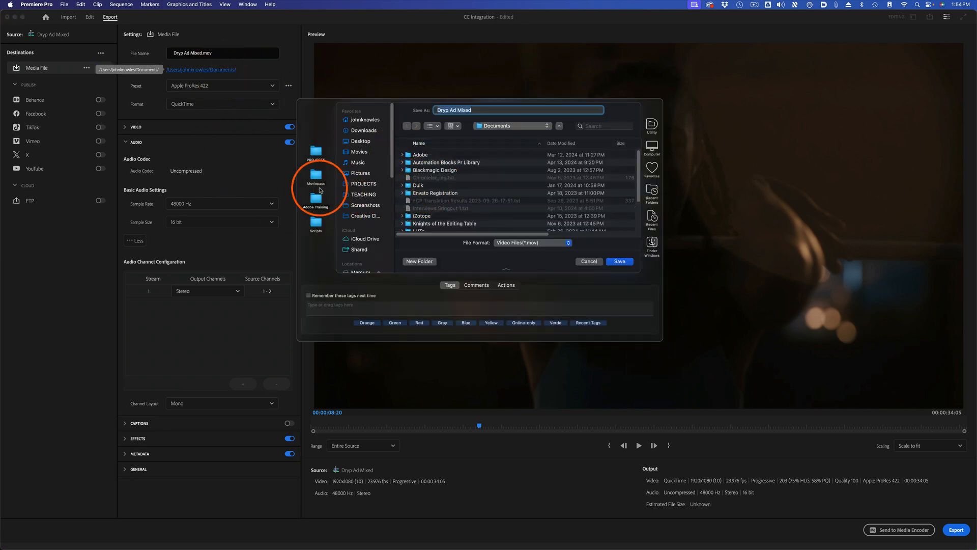
click(325, 200)
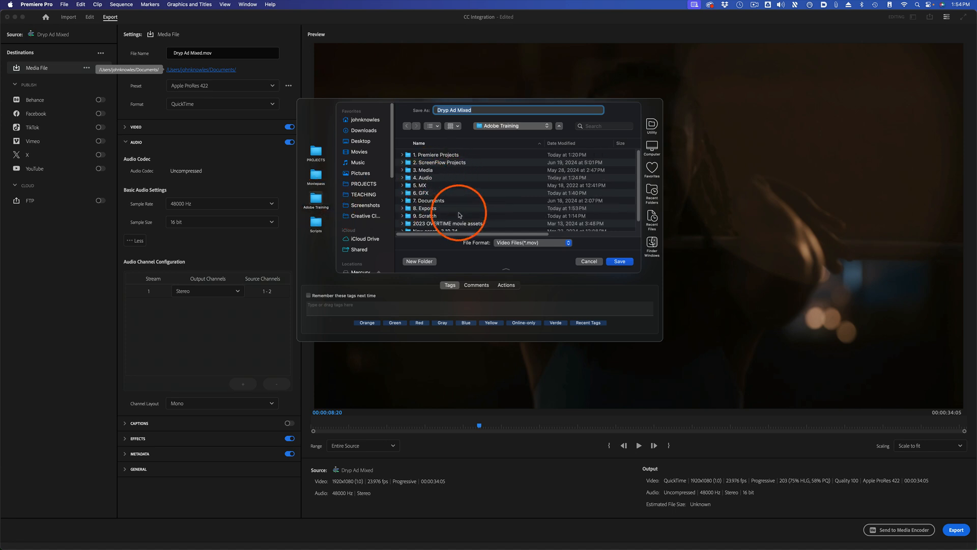
click(437, 209)
click(619, 261)
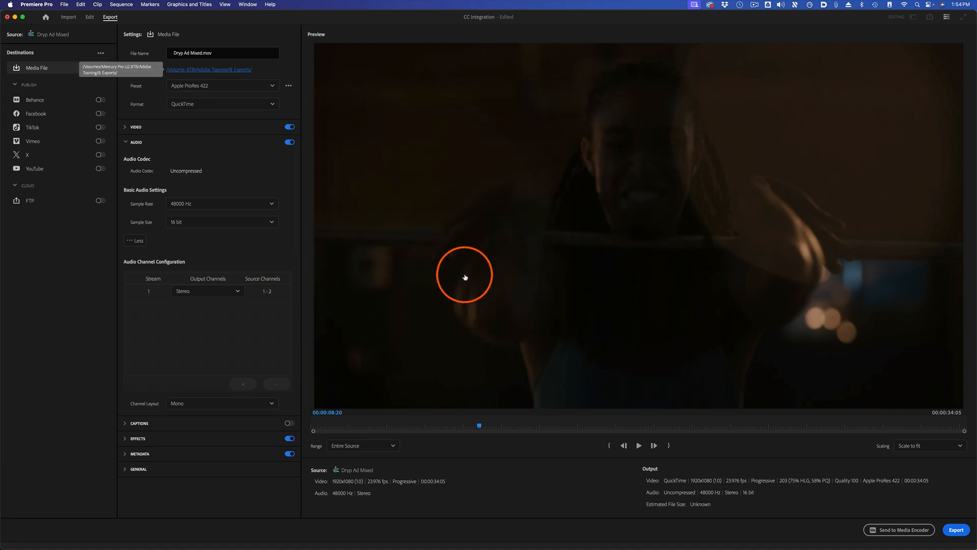
click(956, 531)
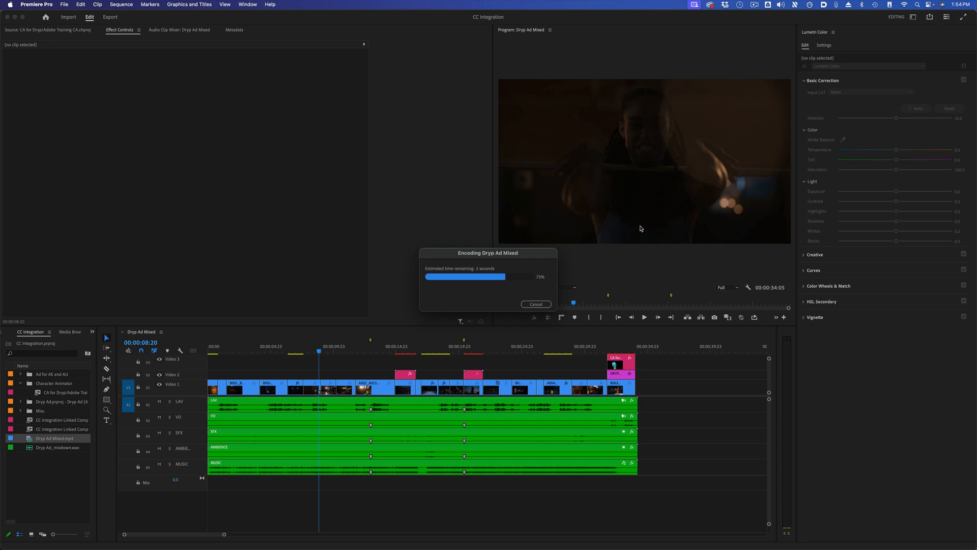
Switch to Media Encoder and add Dryp Ad Mixed.mov from the 8. Exports folder to the queue, sorting the files by date modified.
key(super+Tab)
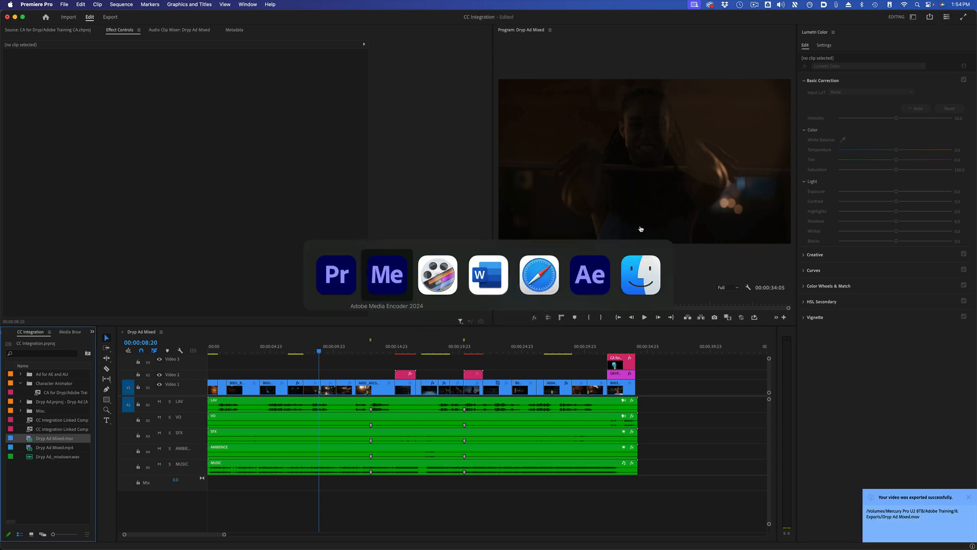
click(468, 102)
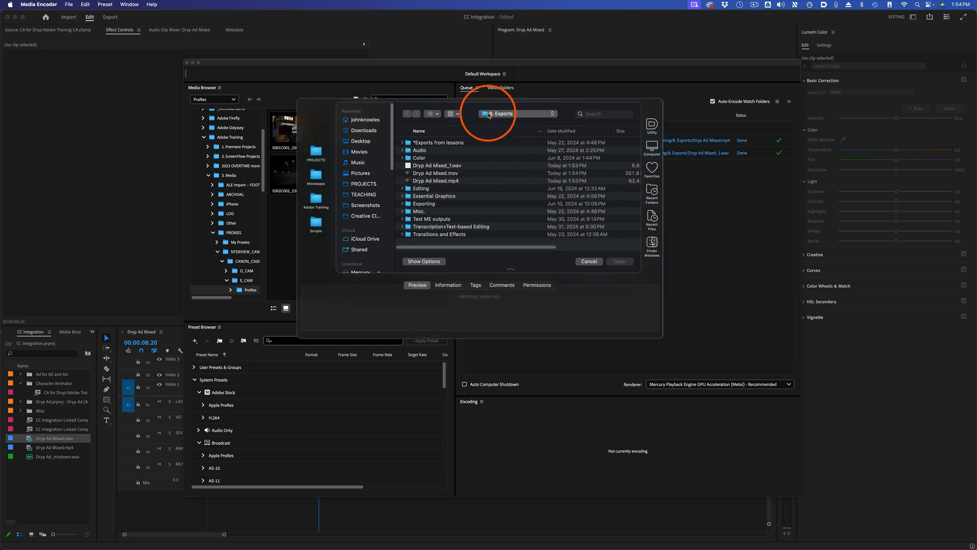
click(575, 131)
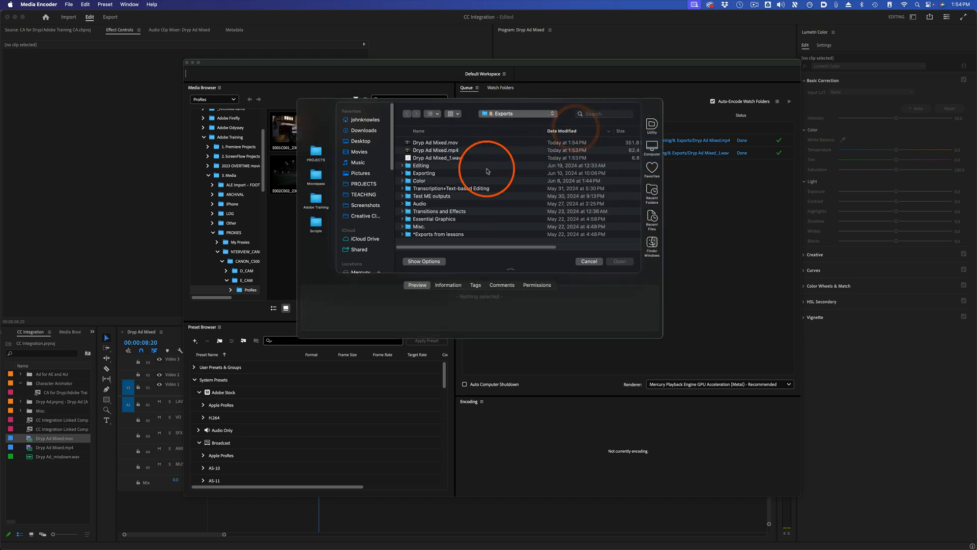
click(443, 143)
click(620, 262)
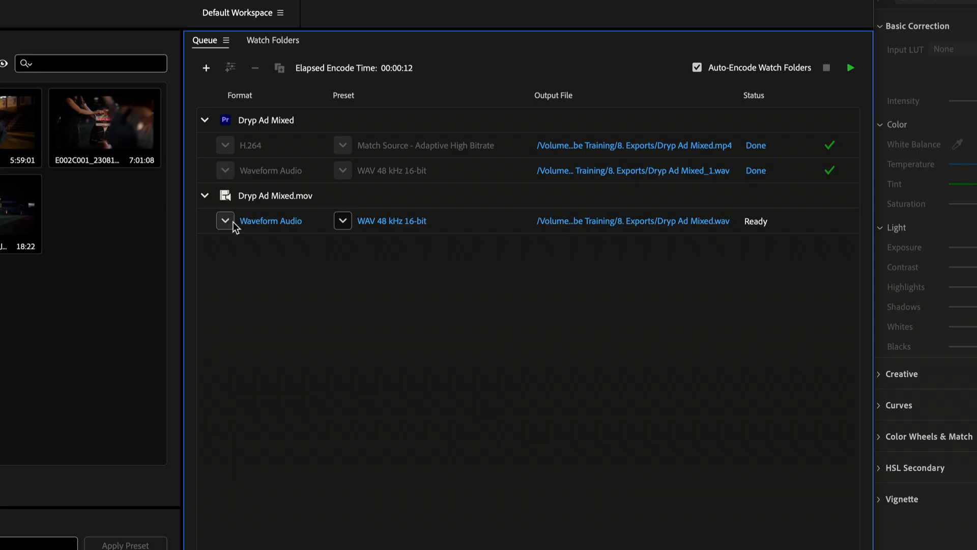
Set the queued Dryp Ad Mixed.mov output to the H.264 format with the Match Source - High bitrate preset.
click(476, 177)
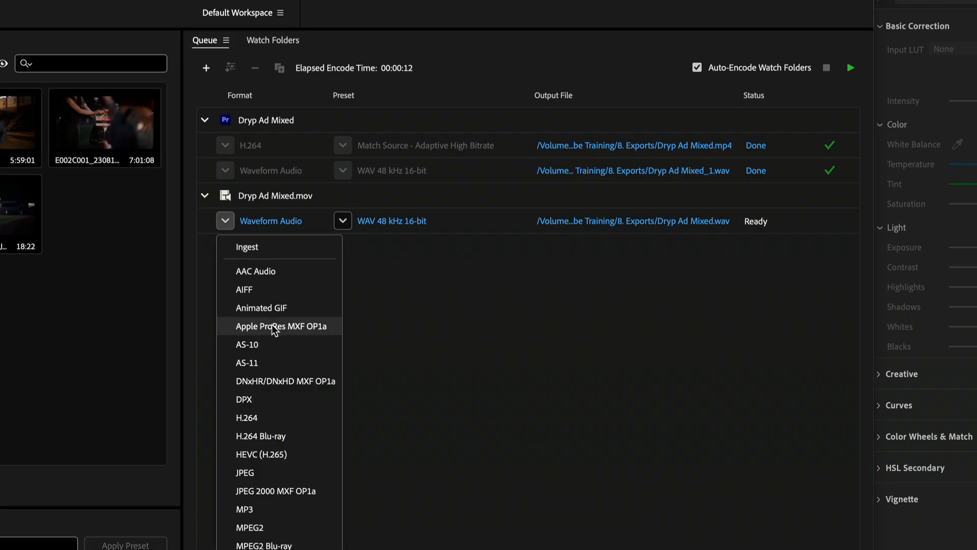
click(300, 418)
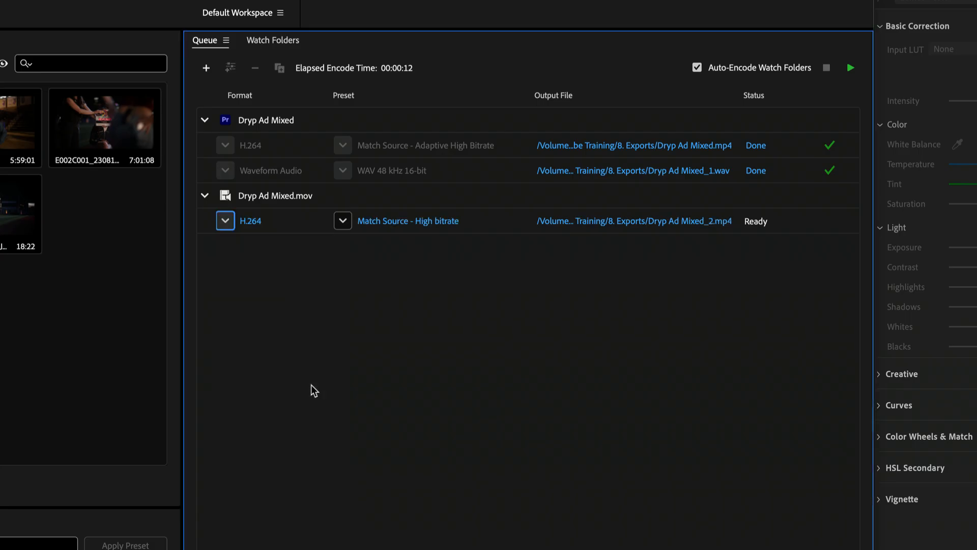
click(343, 221)
click(413, 243)
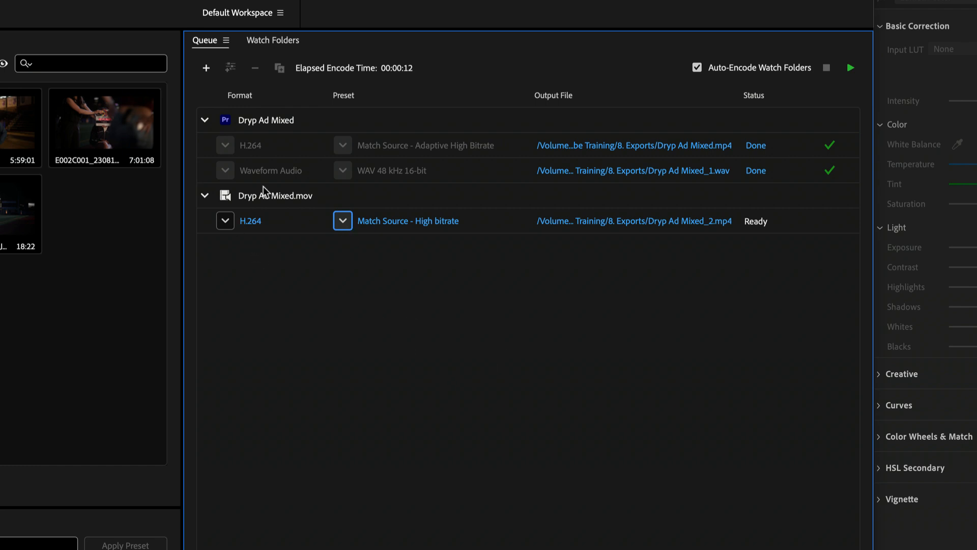
click(399, 278)
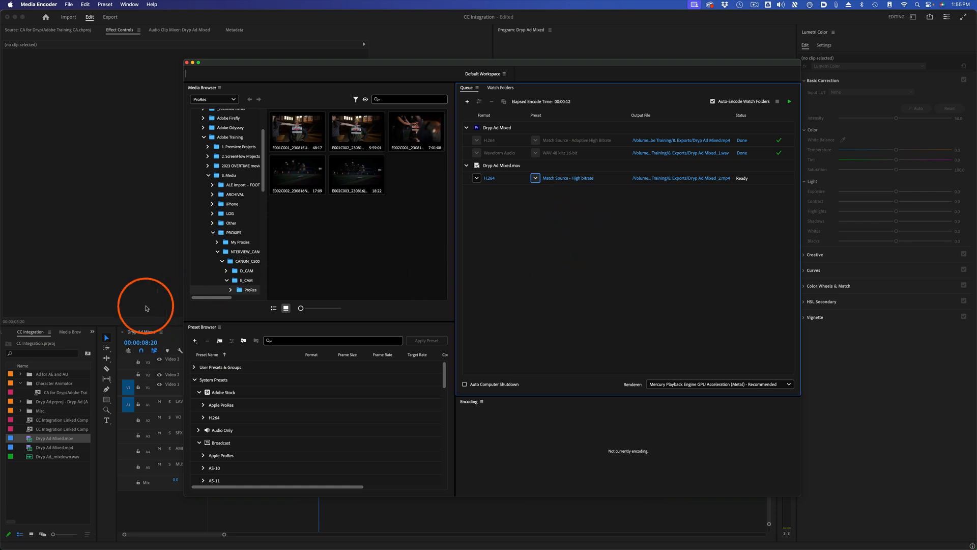
Return to Premiere Pro, scrub the Dryp Ad Mixed sequence to 00:00:19:07 and switch back to Media Encoder.
click(99, 293)
click(228, 349)
drag(229, 349, 450, 349)
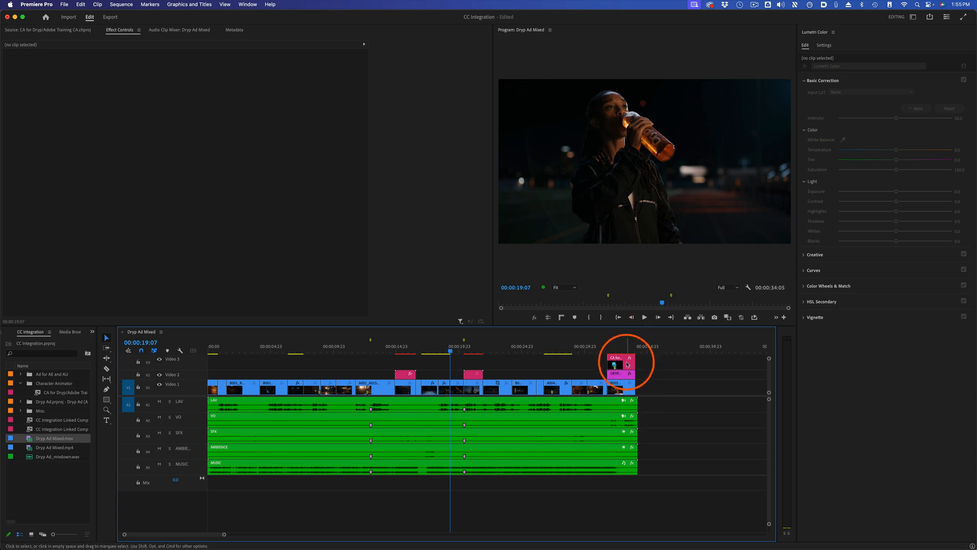
key(super+Tab)
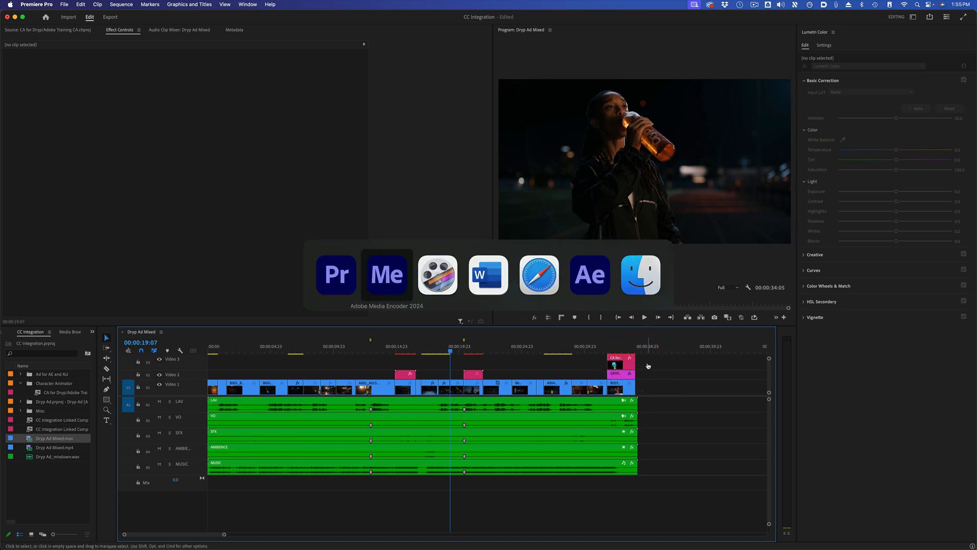
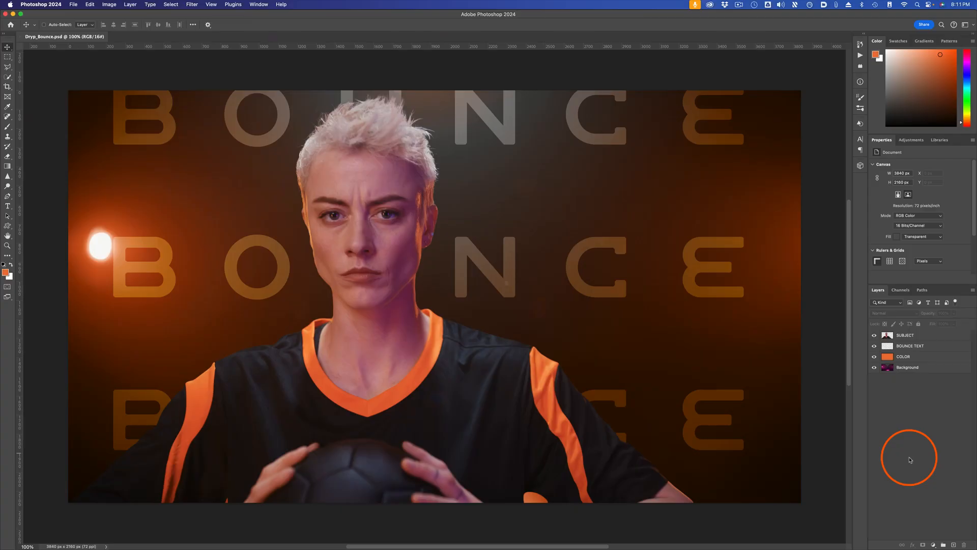
In Photoshop, hide the SUBJECT, BOUNCE TEXT and COLOR layers of Dryp_Bounce.psd.
click(874, 336)
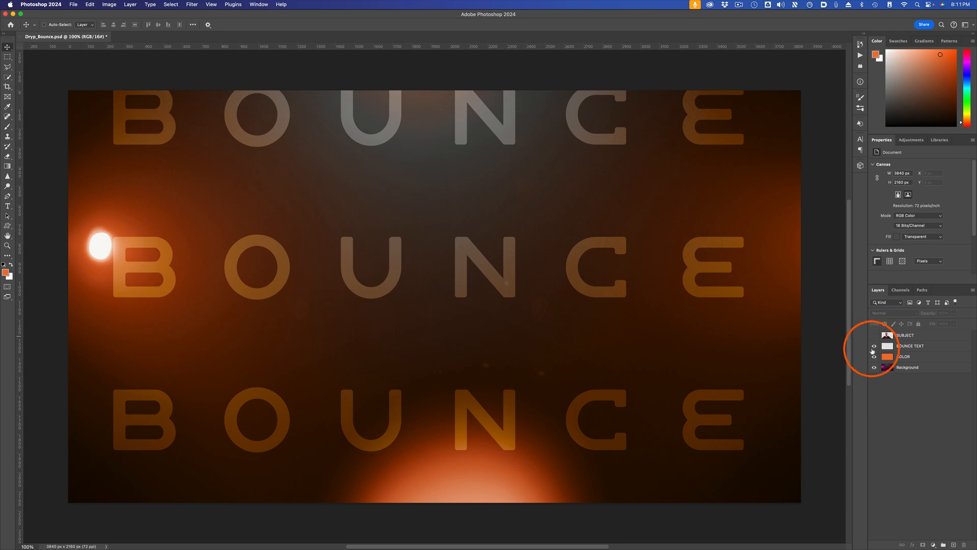
click(874, 346)
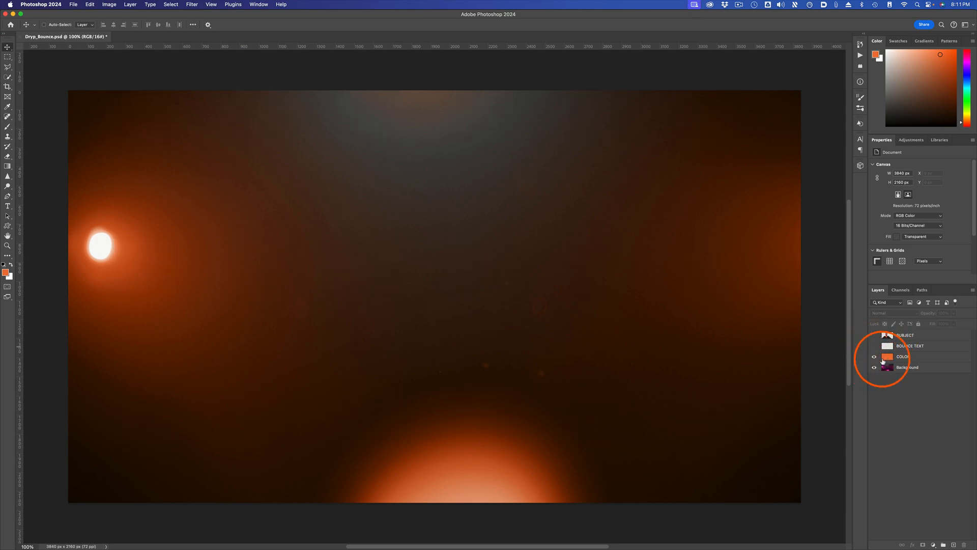
click(875, 357)
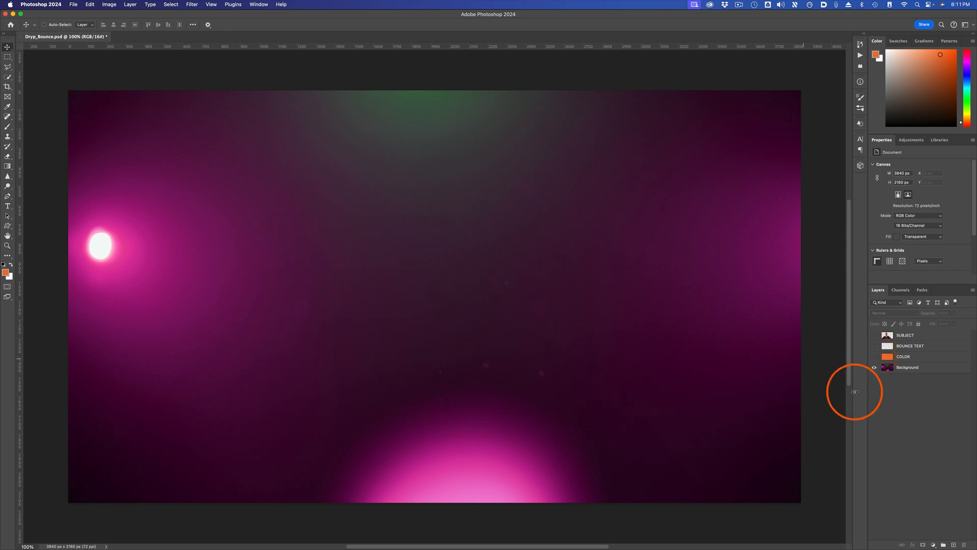
Show the COLOR, BOUNCE TEXT and SUBJECT layers of Dryp_Bounce.psd again and switch to Premiere Pro.
click(875, 357)
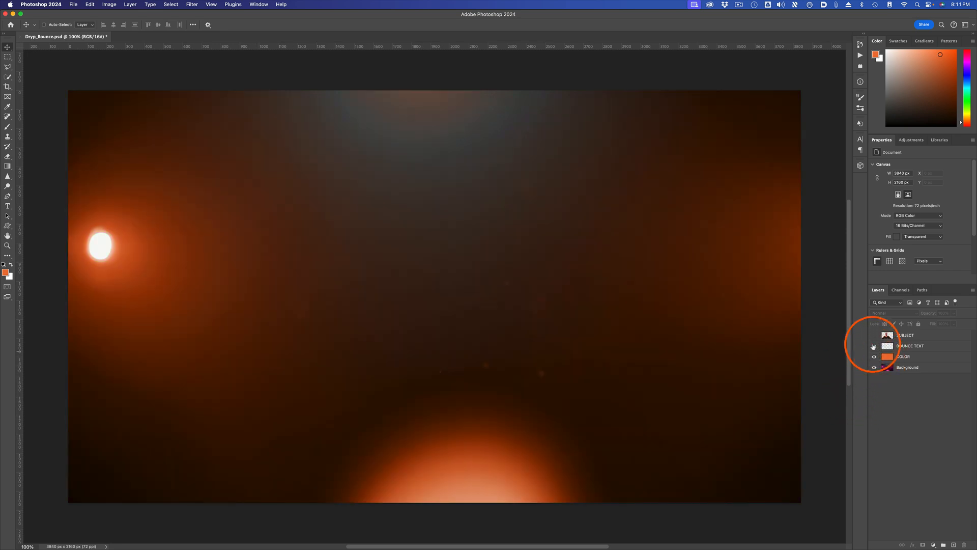
click(874, 346)
click(874, 335)
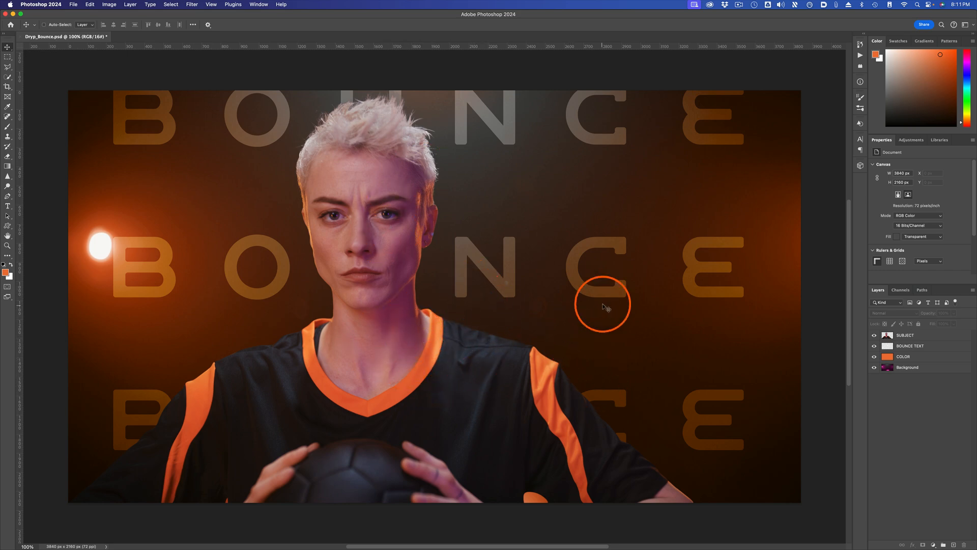
key(super+Tab)
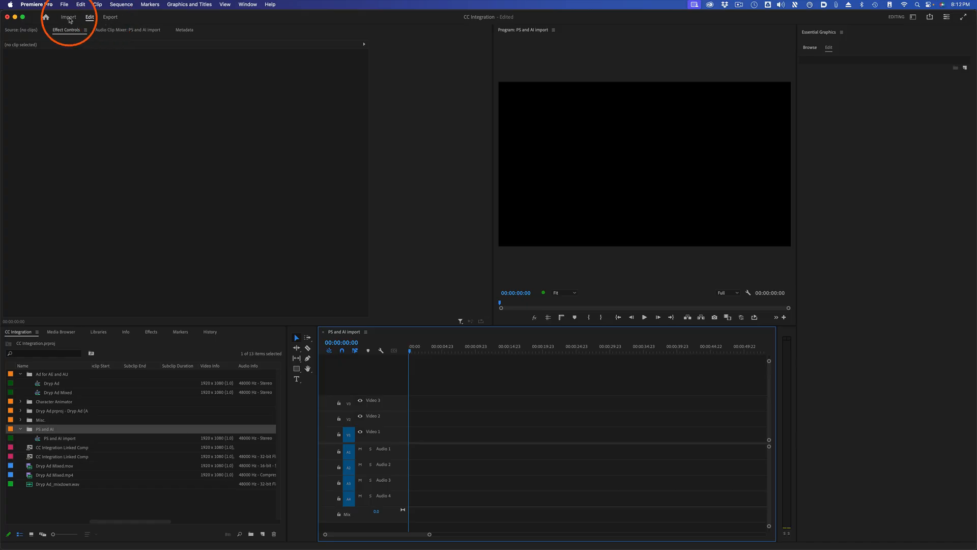
Import Dryp_Bounce.psd from the 6. GFX Photoshop folder into the project using Merge All Layers.
click(68, 17)
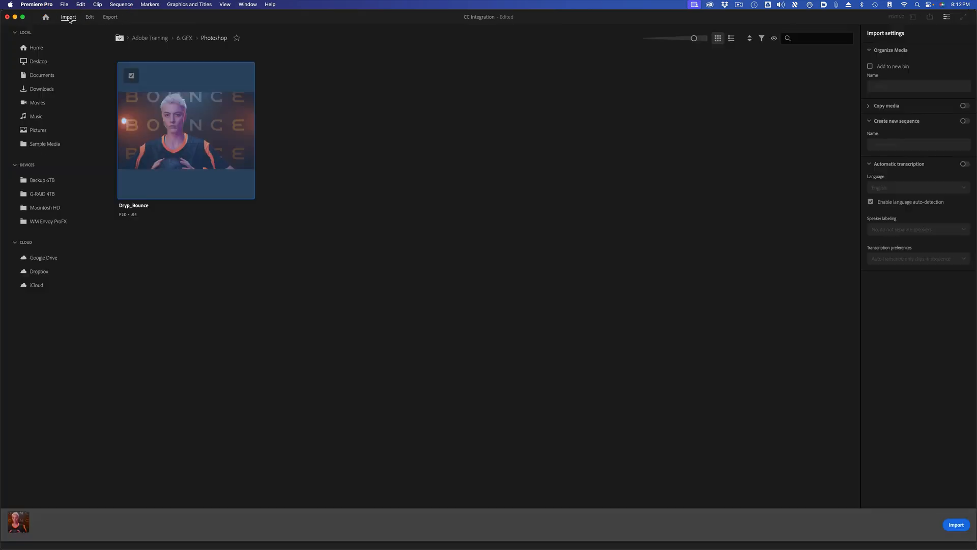
click(185, 127)
click(198, 150)
click(959, 525)
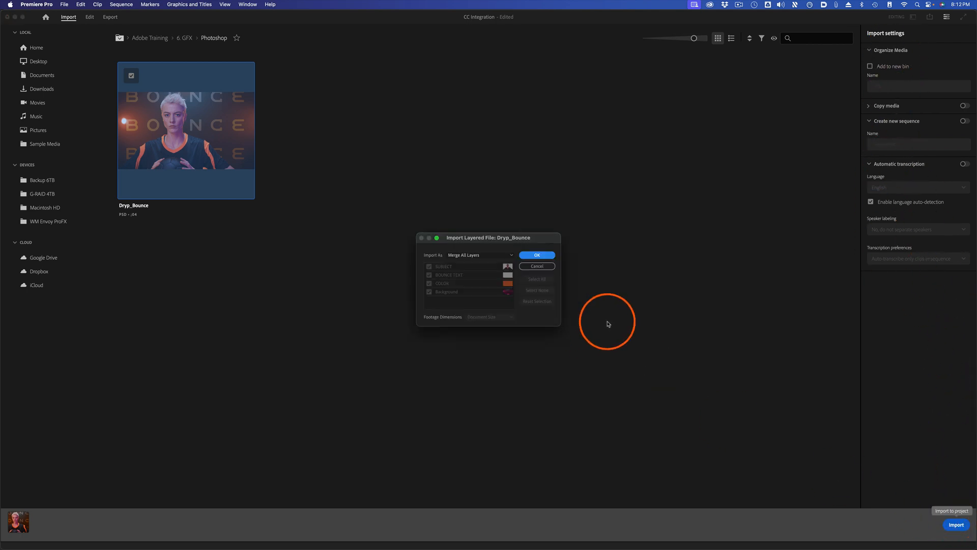
click(495, 250)
click(494, 252)
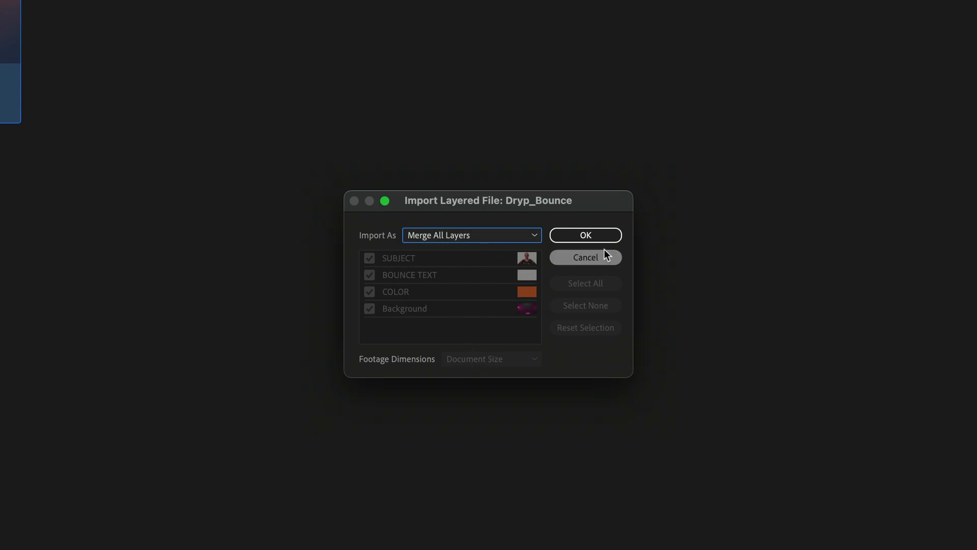
click(591, 236)
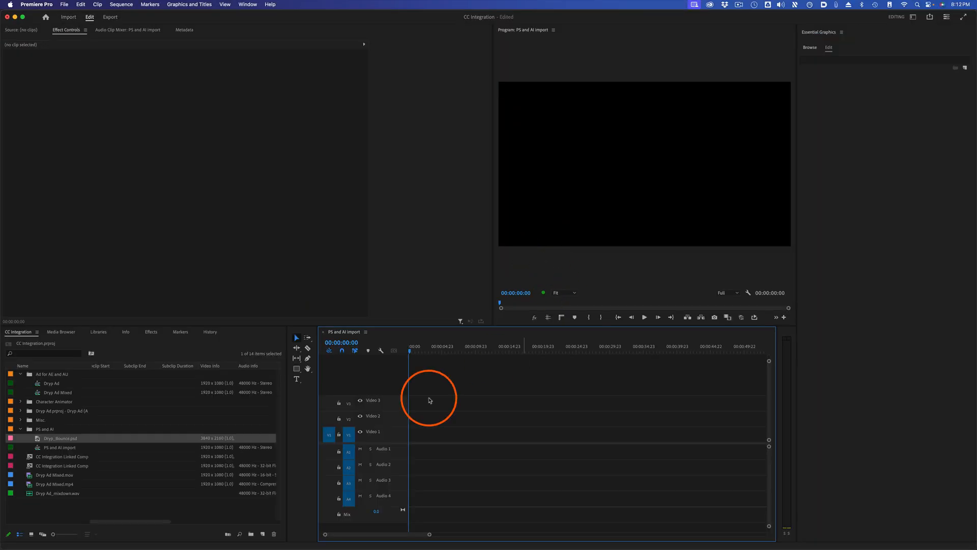
Place Dryp_Bounce.psd at the start of Video 1 in the PS and AI import sequence and view the frame at 00:00:01:10.
drag(40, 439, 411, 433)
click(421, 349)
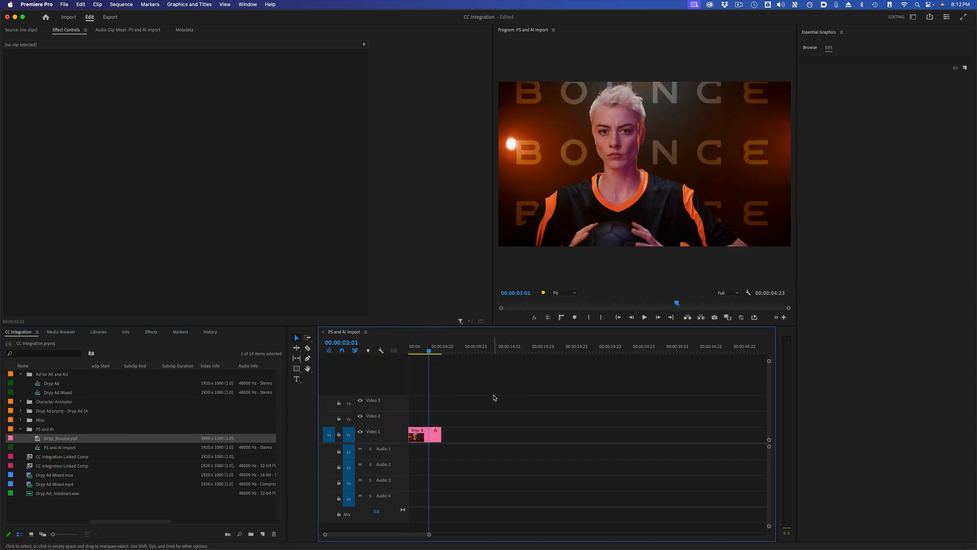
click(417, 350)
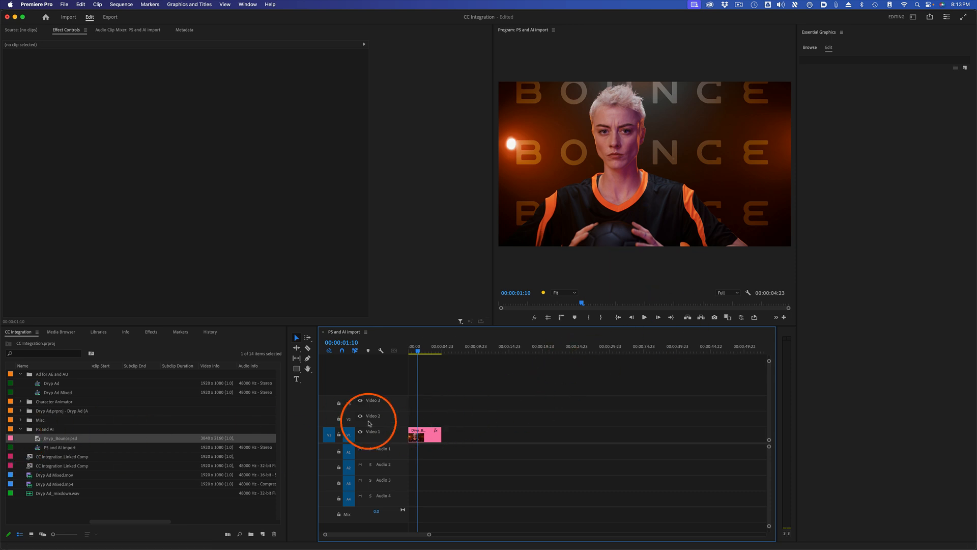
Delete the Dryp_Bounce.psd clip from Video 1 and remove its source item from the PS and AI bin.
click(422, 435)
key(Delete)
click(57, 437)
key(Delete)
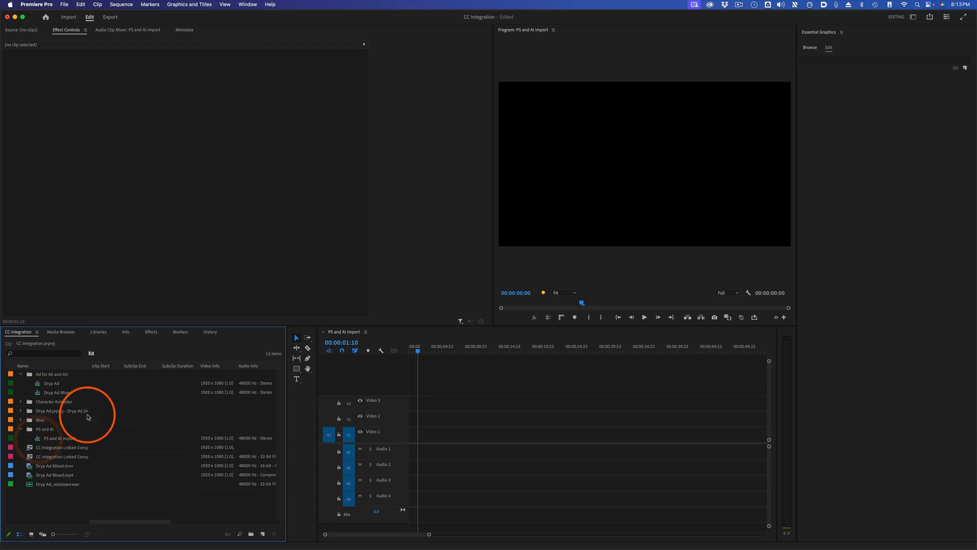
Import Dryp_Bounce.psd again as a Sequence, keeping all four layers and the Document Size footage dimensions.
click(69, 16)
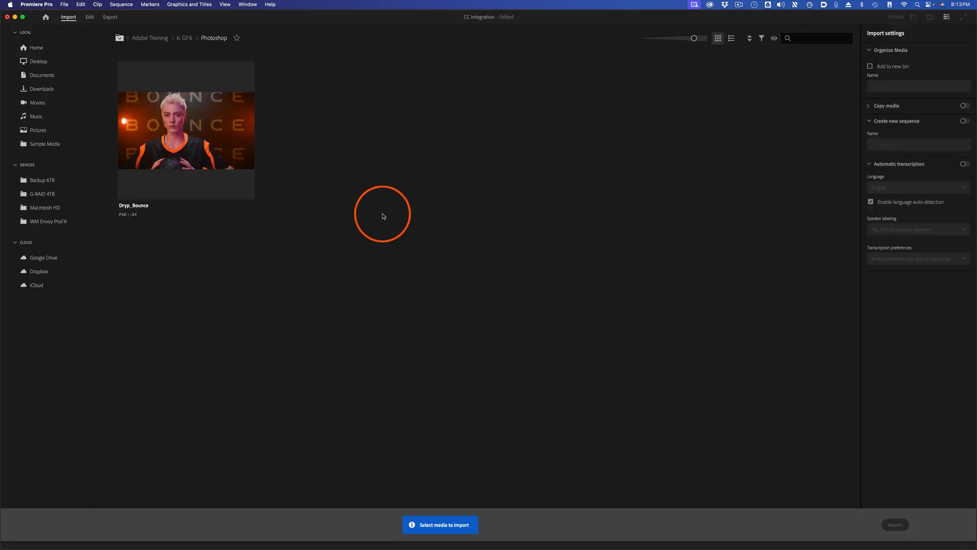
click(223, 135)
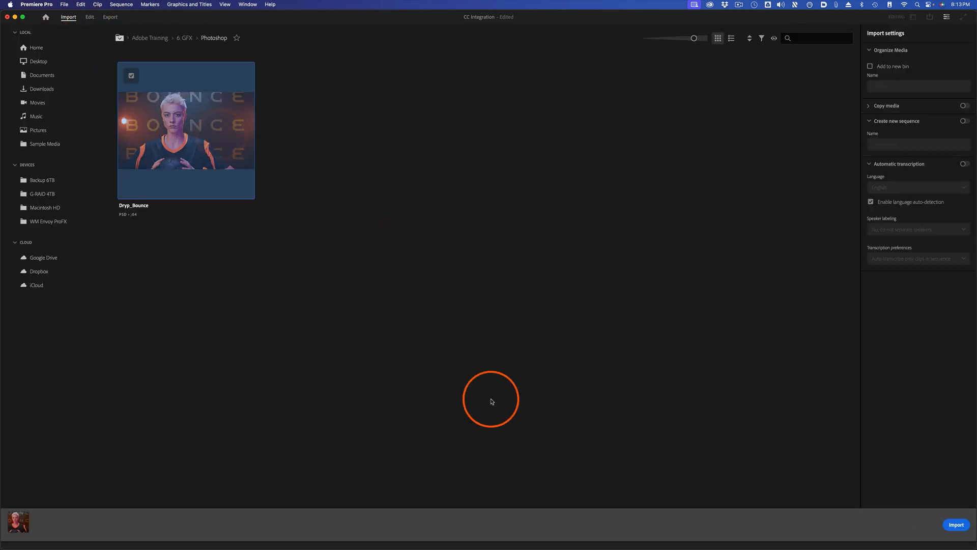
click(956, 524)
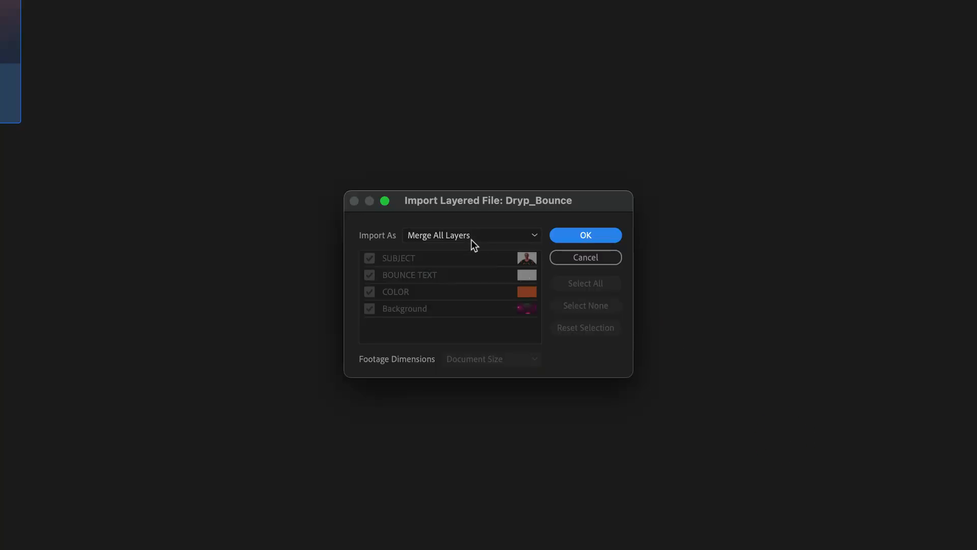
click(471, 237)
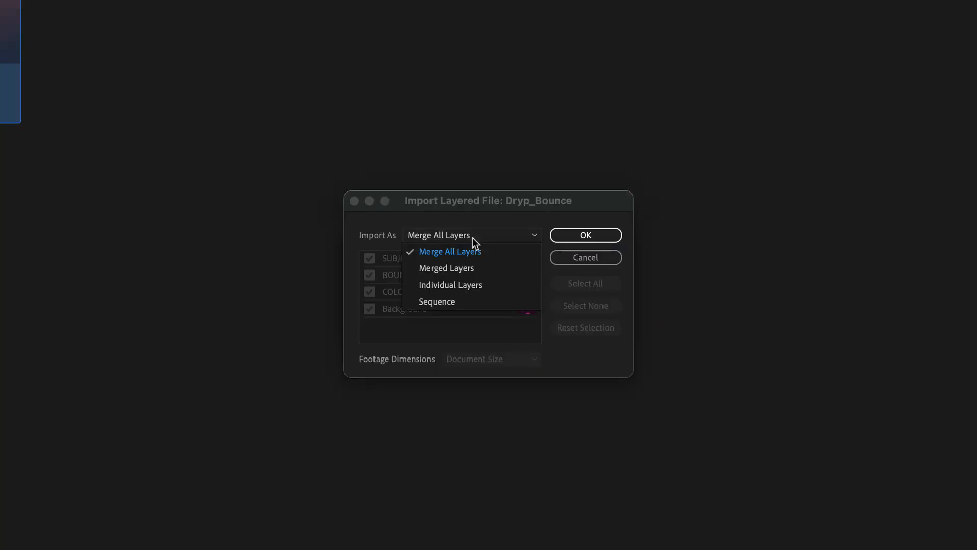
click(473, 303)
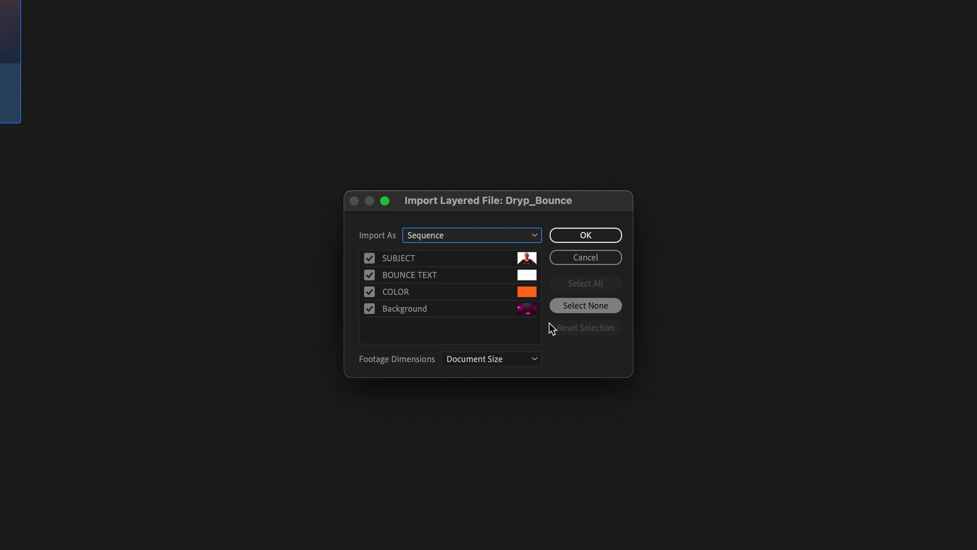
click(586, 234)
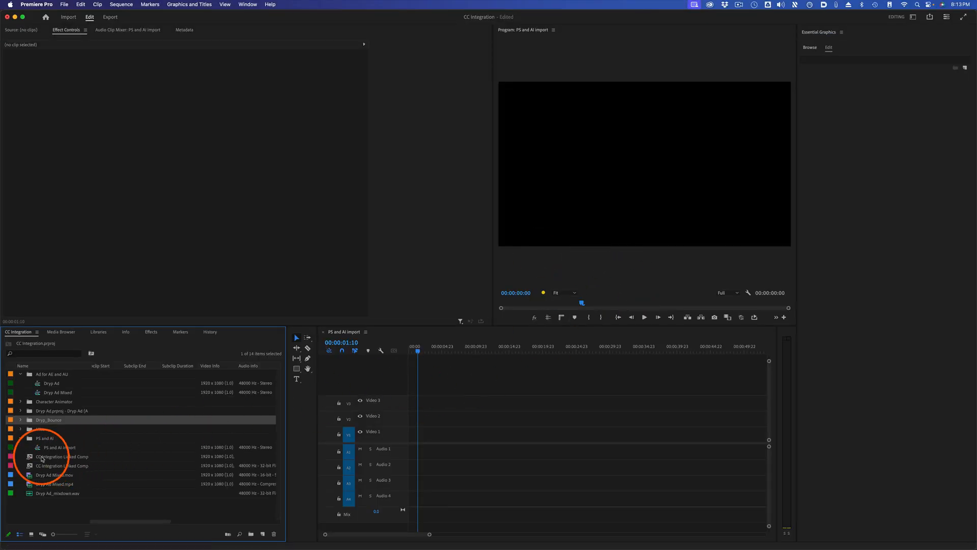
Expand the Dryp_Bounce bin, open its Dryp_Bounce sequence and move the playhead to 00;00;00;14.
click(22, 420)
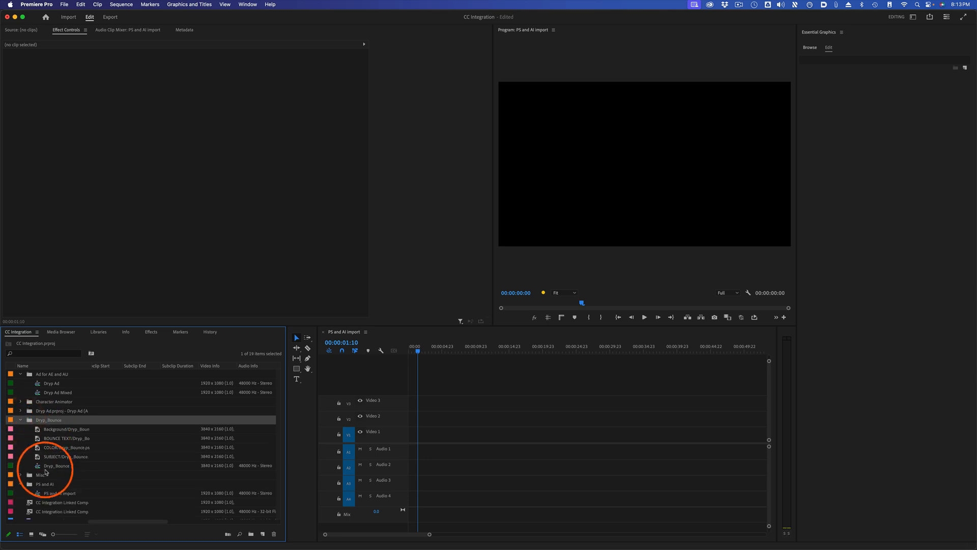
double_click(38, 465)
click(424, 350)
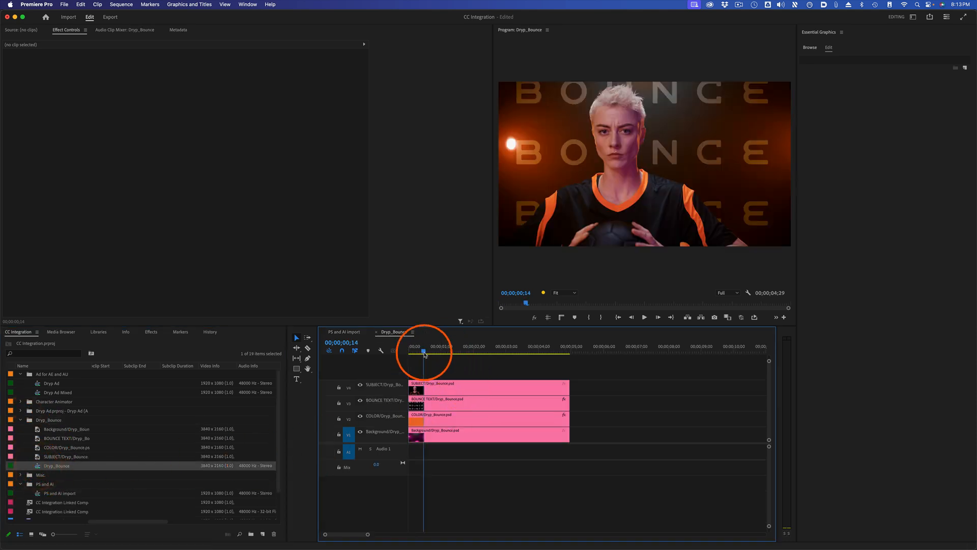
Check the SUBJECT, BOUNCE TEXT and COLOR tracks by toggling each one's output off and on, and inspect the COLOR clip's blend mode.
click(360, 386)
click(361, 386)
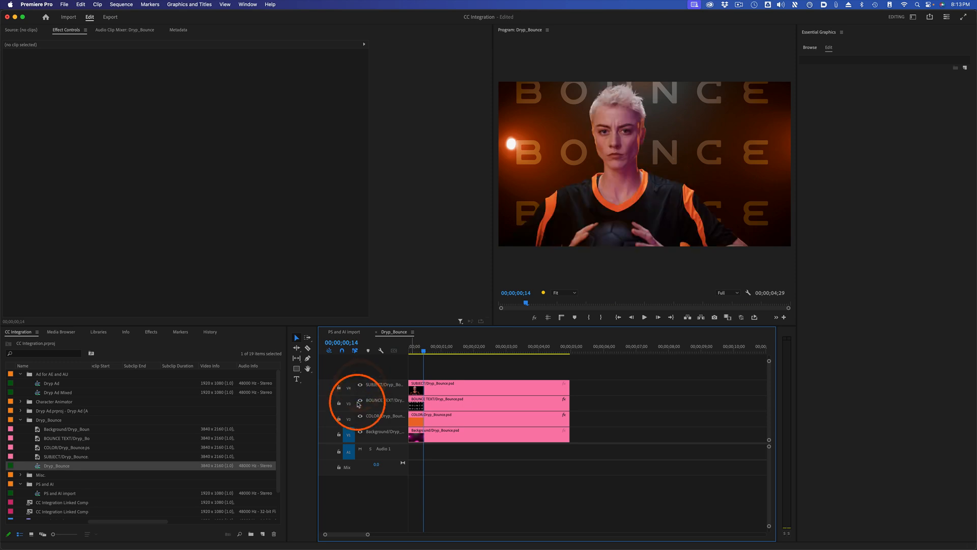
click(360, 401)
click(360, 401)
click(361, 417)
click(361, 417)
click(437, 418)
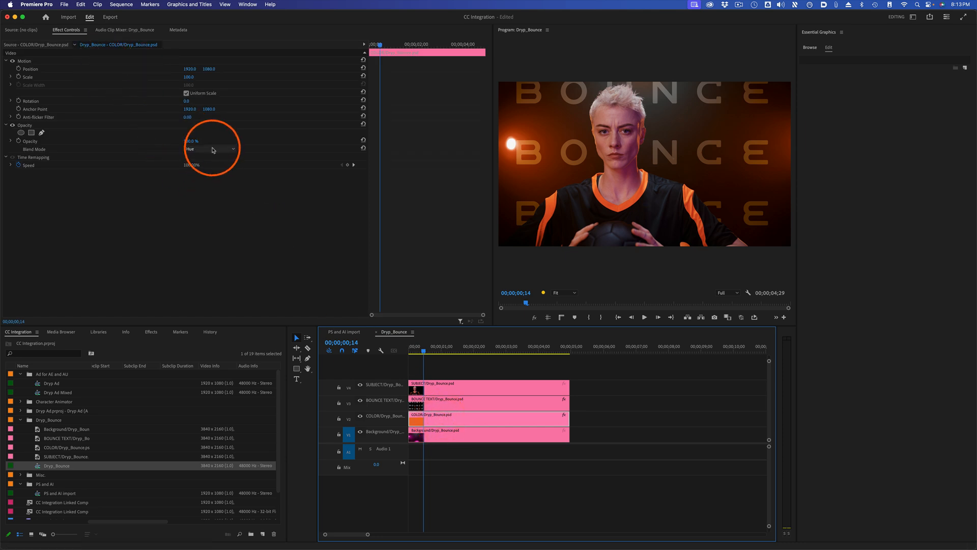
Animate the SUBJECT clip's Scale with keyframes from 100 at the sequence start to 114 at 00;00;02;07.
click(466, 394)
drag(426, 351, 400, 355)
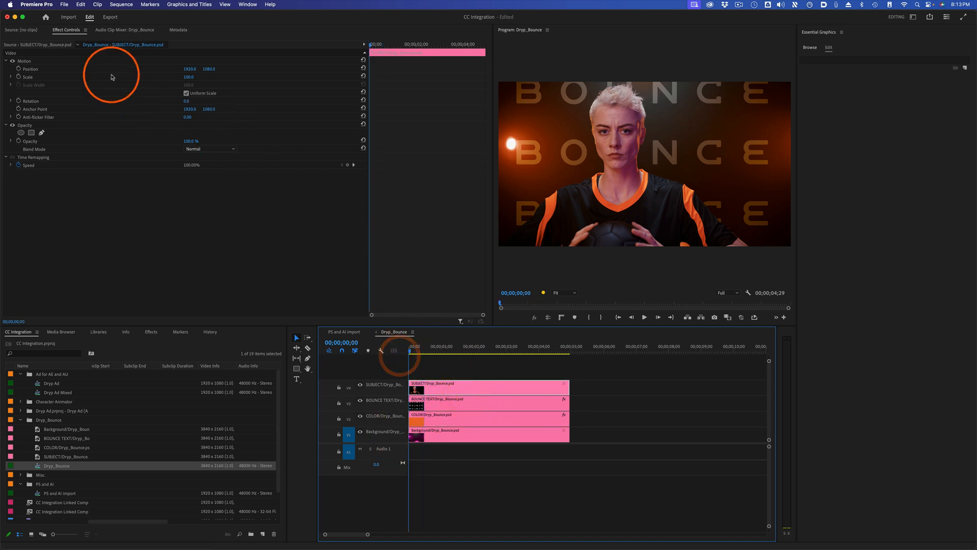
click(26, 77)
click(10, 77)
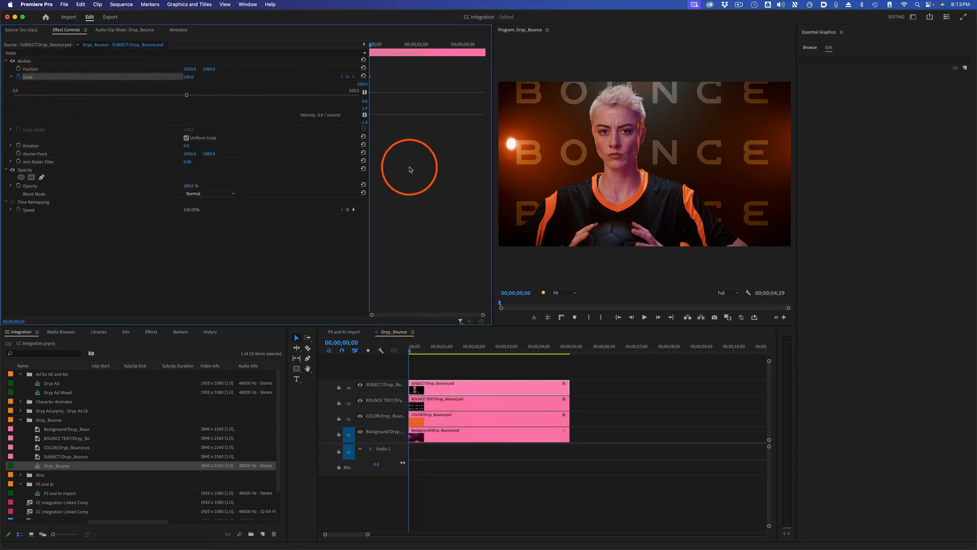
drag(397, 49, 421, 46)
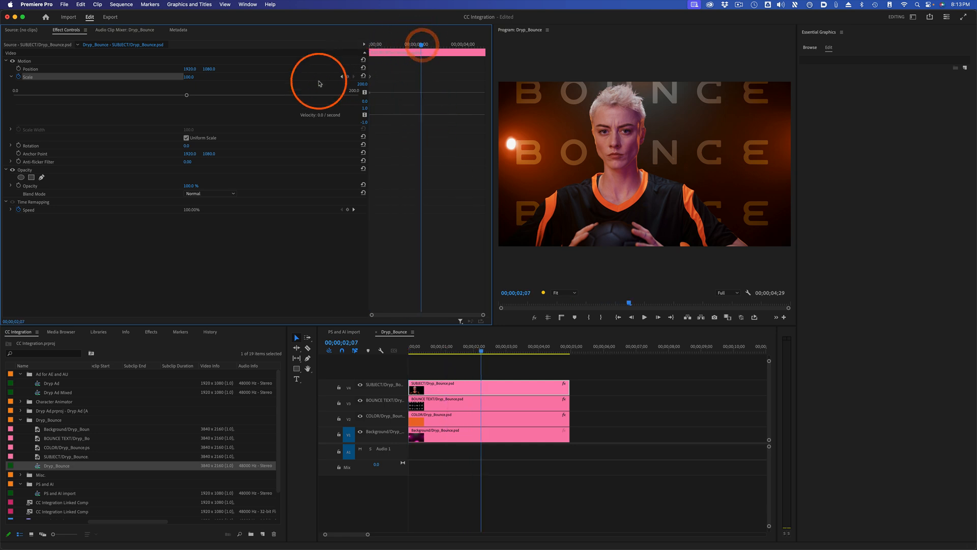
drag(188, 77, 194, 76)
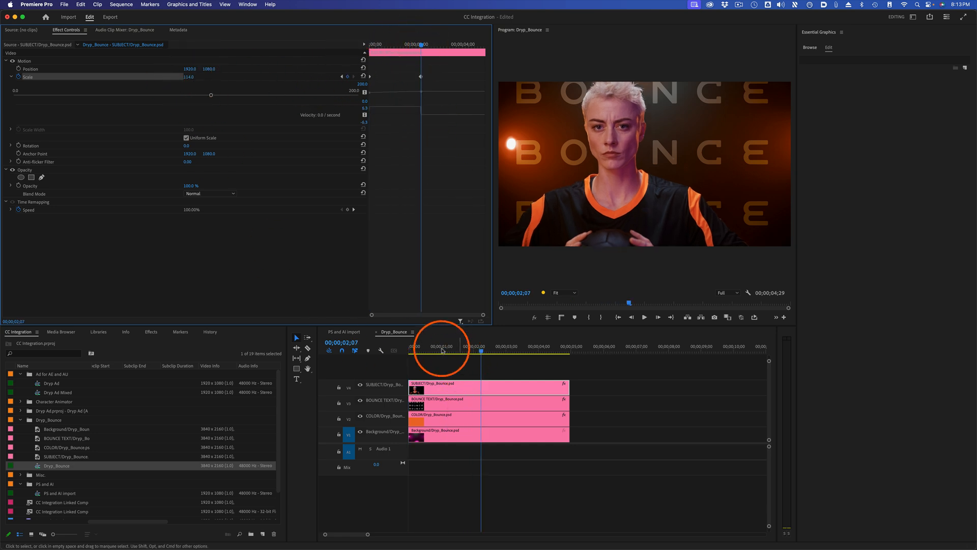
Play the Dryp_Bounce sequence from the beginning to review the SUBJECT scale animation.
click(411, 348)
key(space)
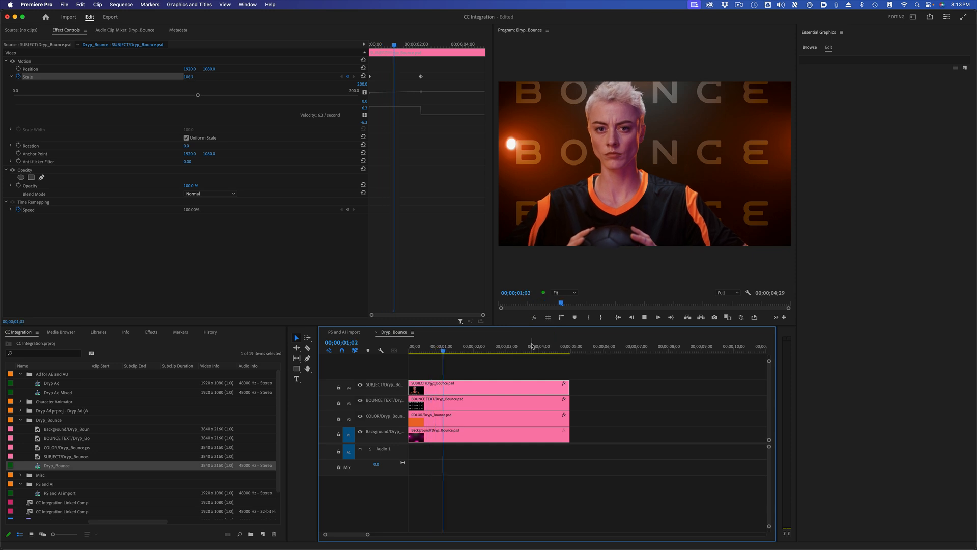
key(space)
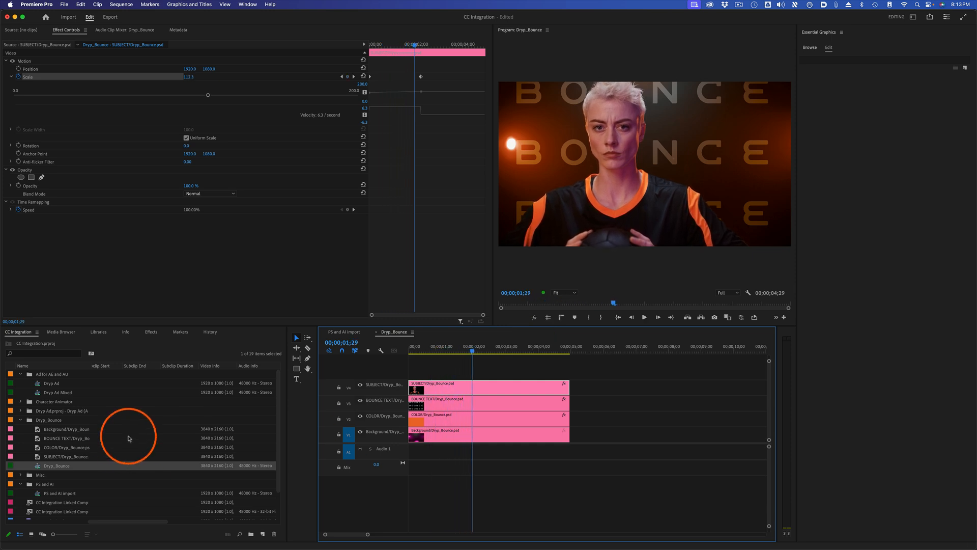
Preview the SUBJECT, COLOR, BOUNCE TEXT and Background source layers of Dryp_Bounce one after another in the Source Monitor.
click(60, 429)
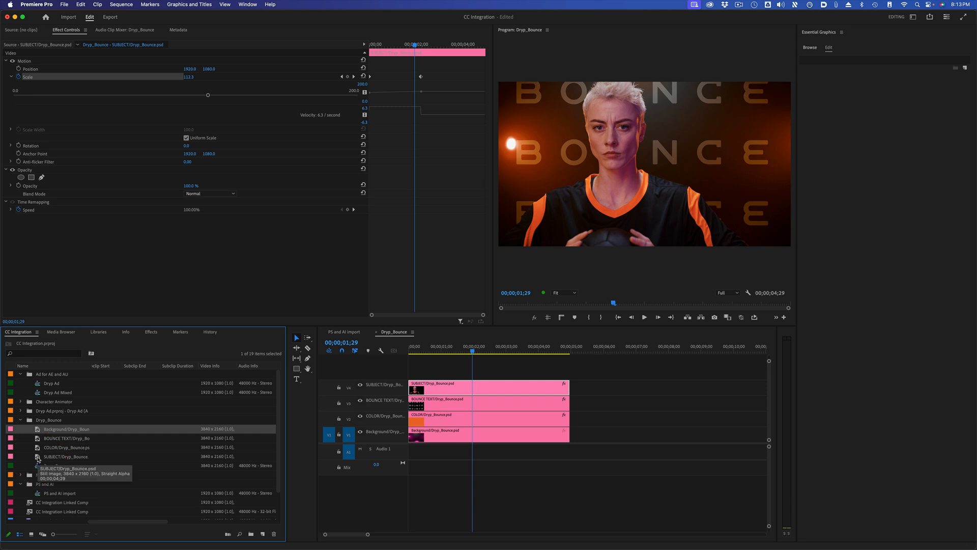
double_click(38, 457)
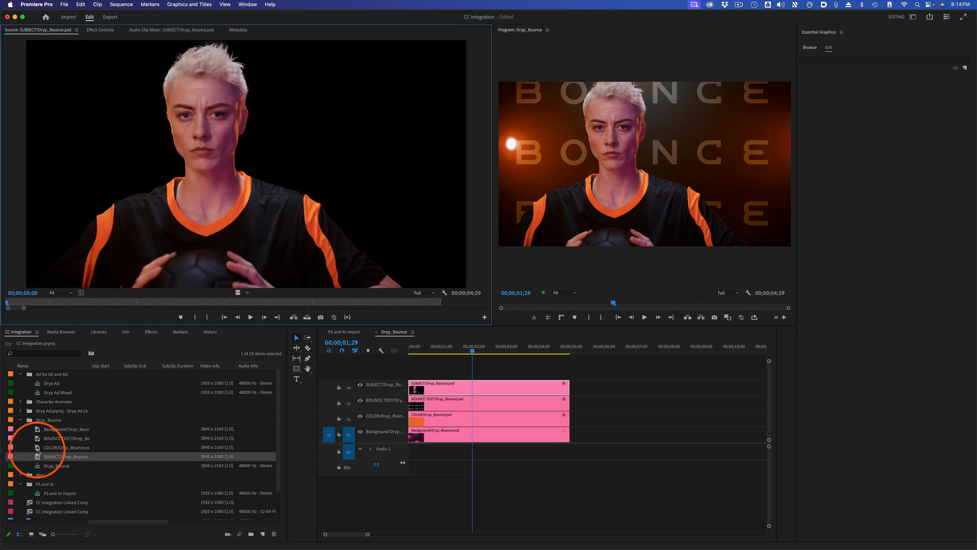
double_click(37, 448)
double_click(38, 439)
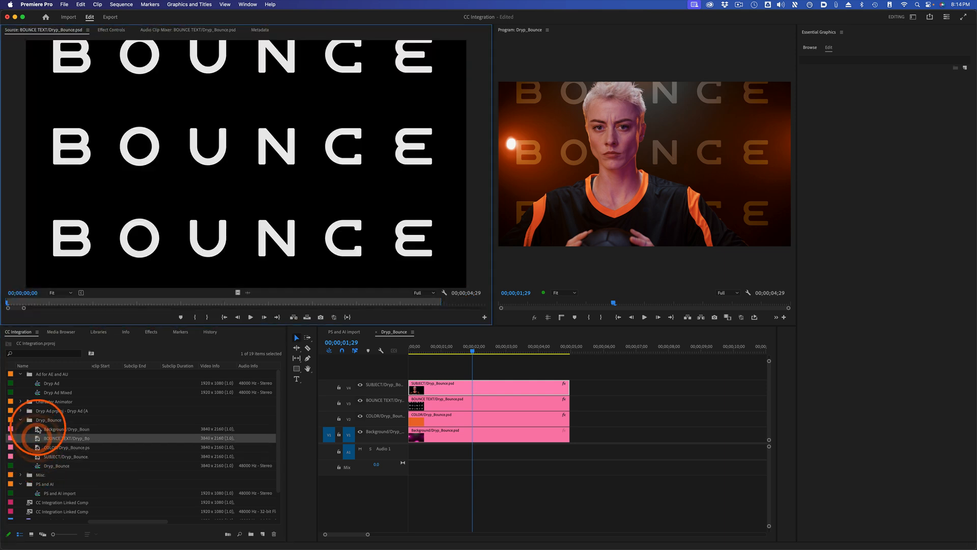
double_click(38, 429)
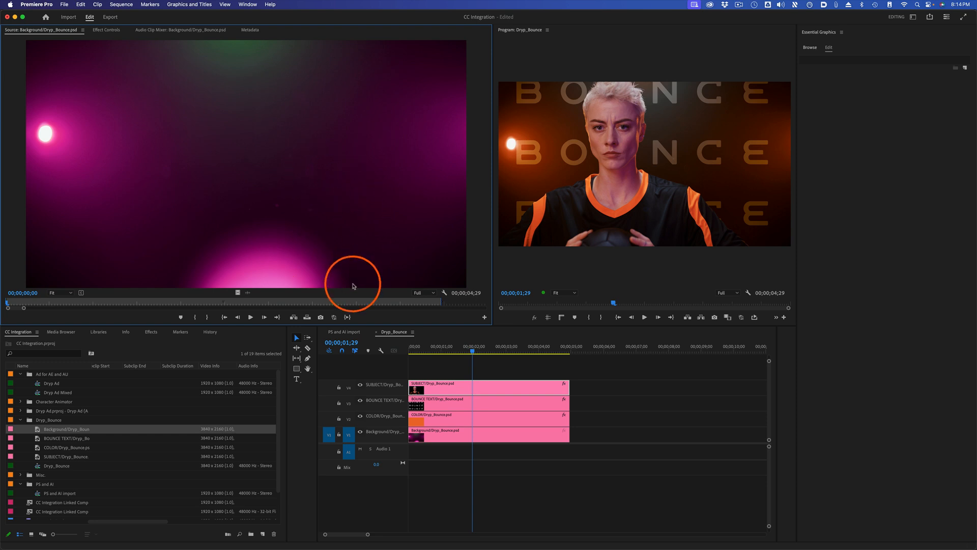
click(636, 402)
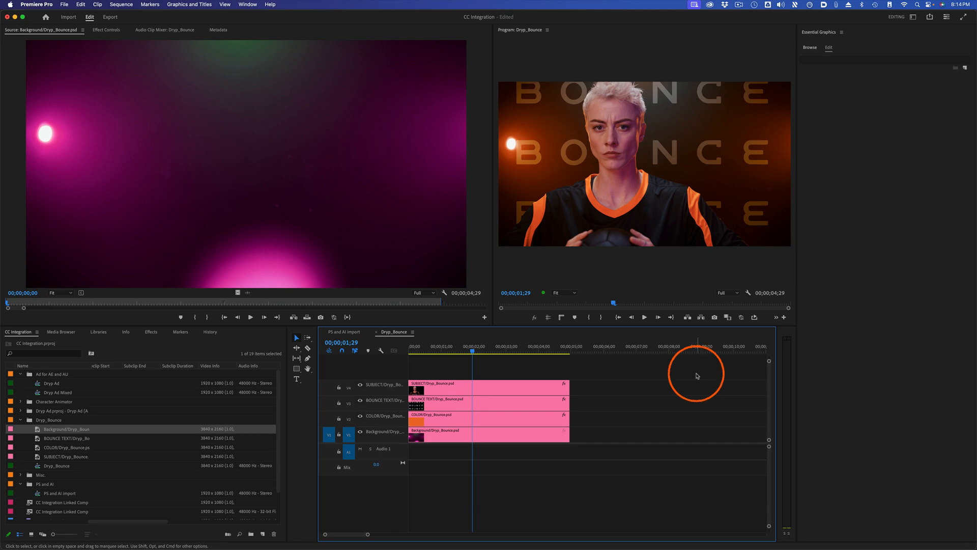
Switch to Photoshop, select the COLOR layer of Dryp_Bounce.psd and set the foreground color to bright green.
key(super+Tab)
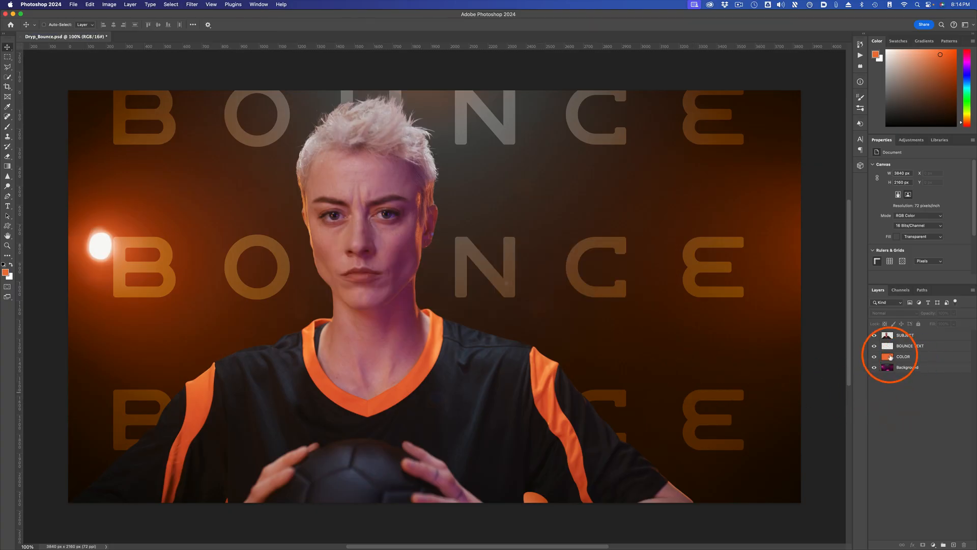
click(890, 357)
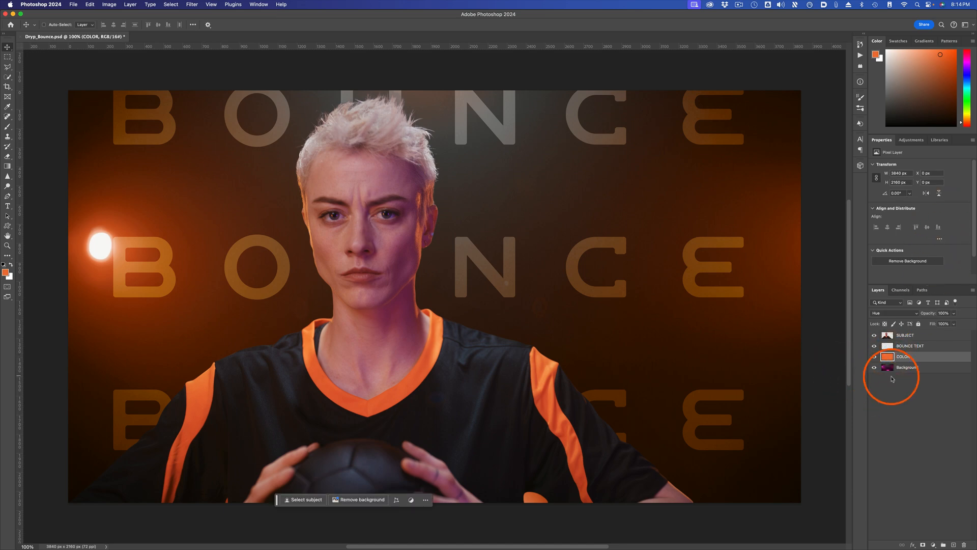
click(5, 273)
click(682, 278)
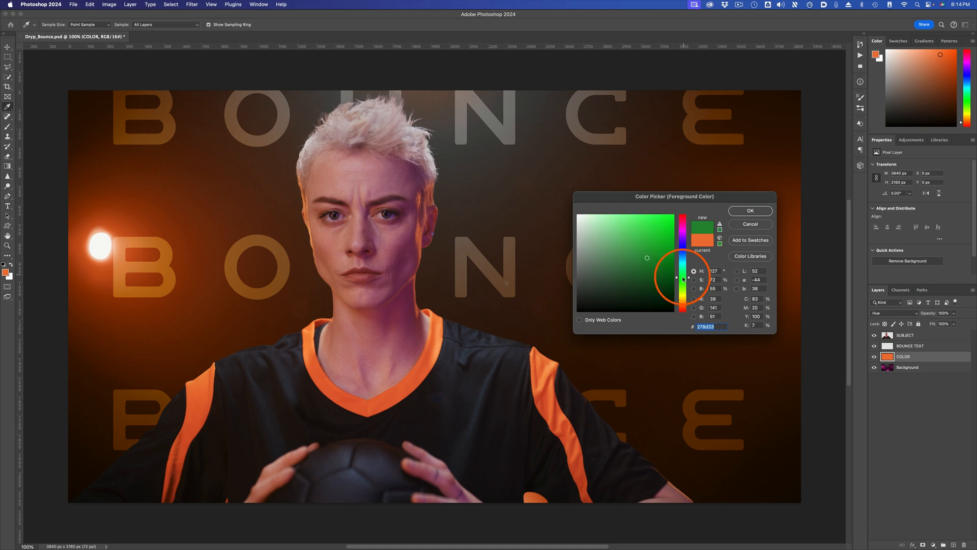
click(750, 210)
key(v)
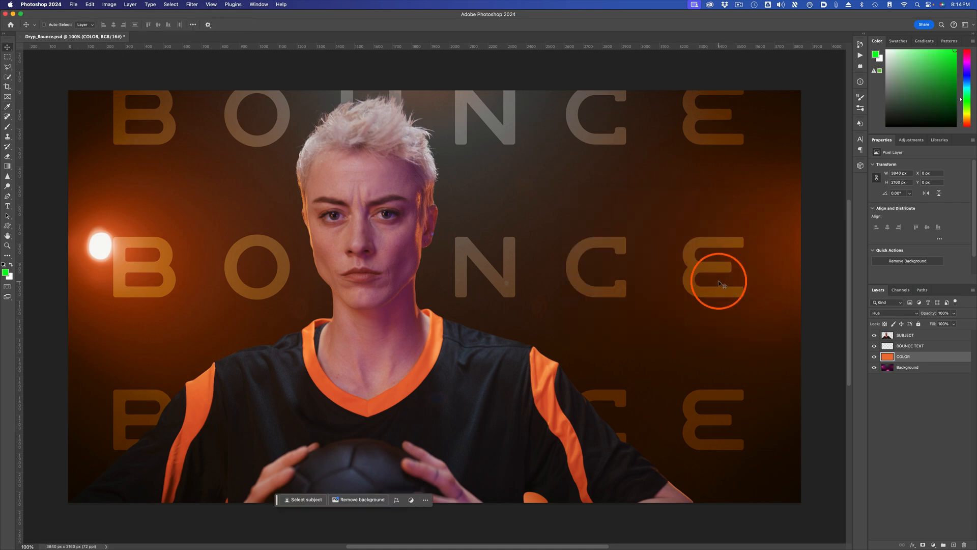
Fill the COLOR layer with the bright green foreground color and save Dryp_Bounce.psd.
key(alt+BackSpace)
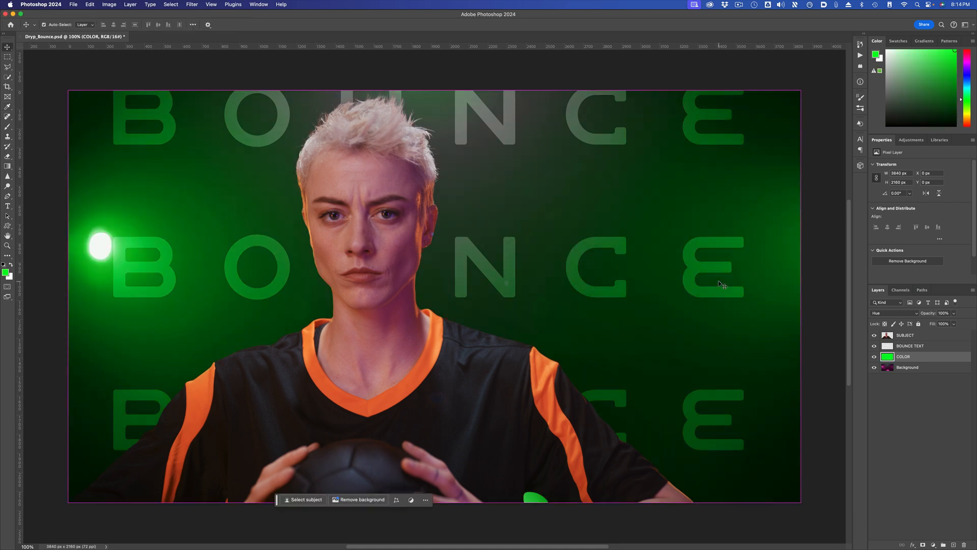
key(super+s)
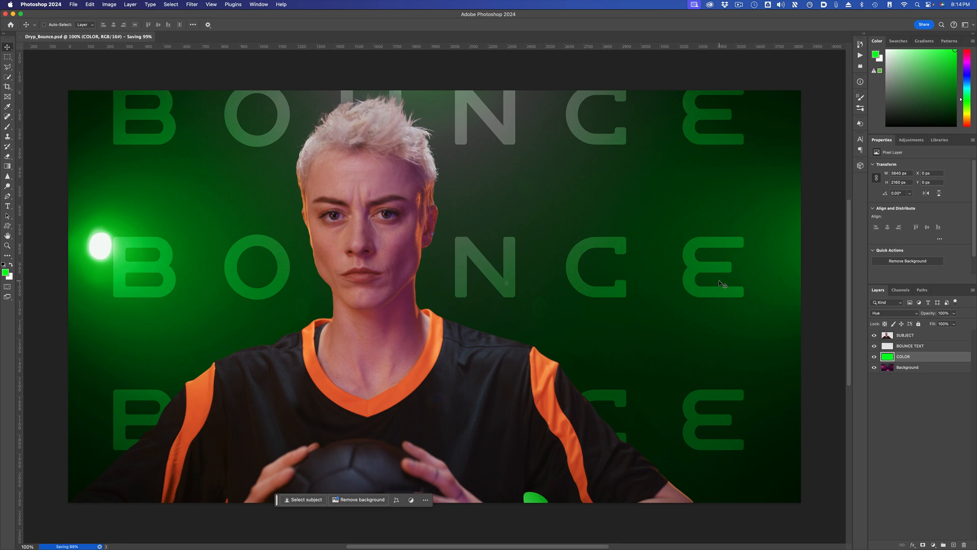
Switch to Premiere Pro and check the recolored background in the Dryp_Bounce sequence and the COLOR source layer.
key(super+Tab)
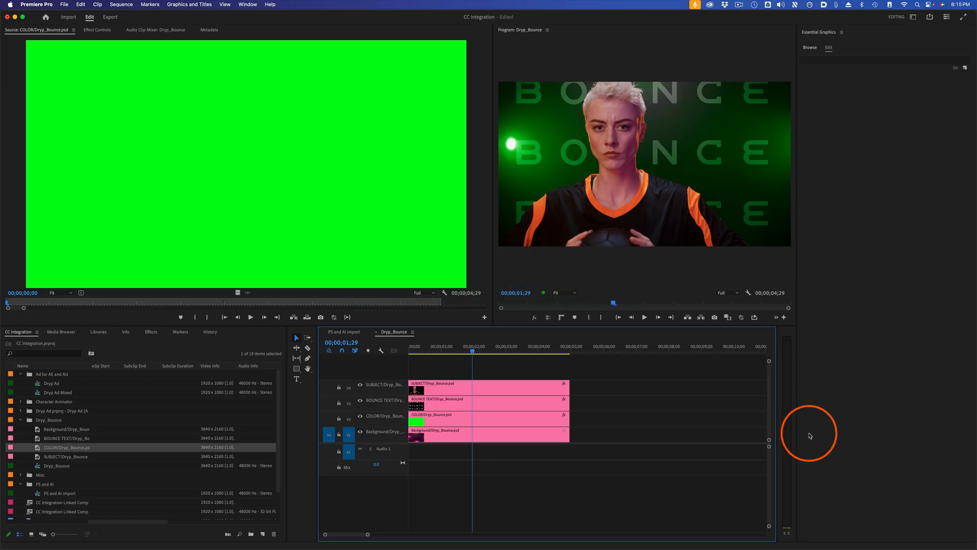
drag(448, 349, 473, 352)
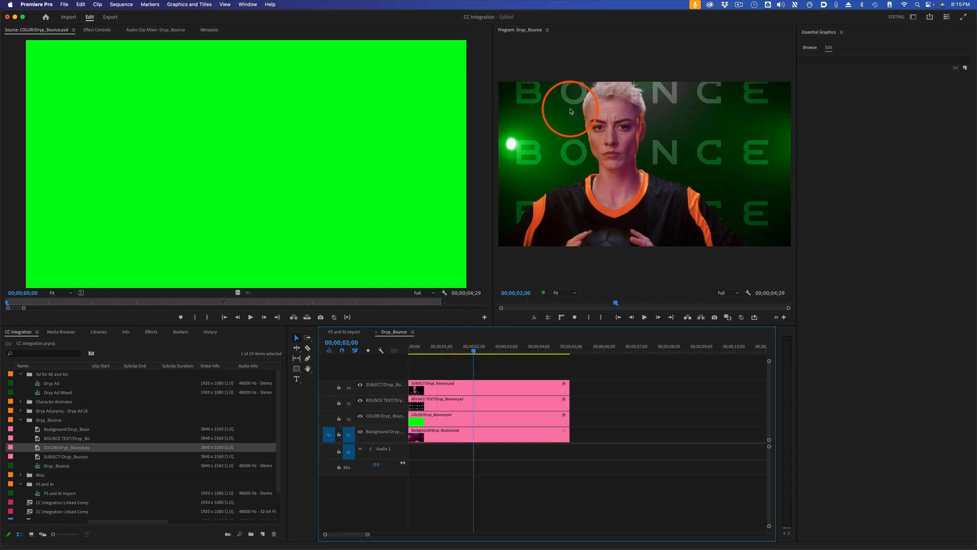
double_click(41, 448)
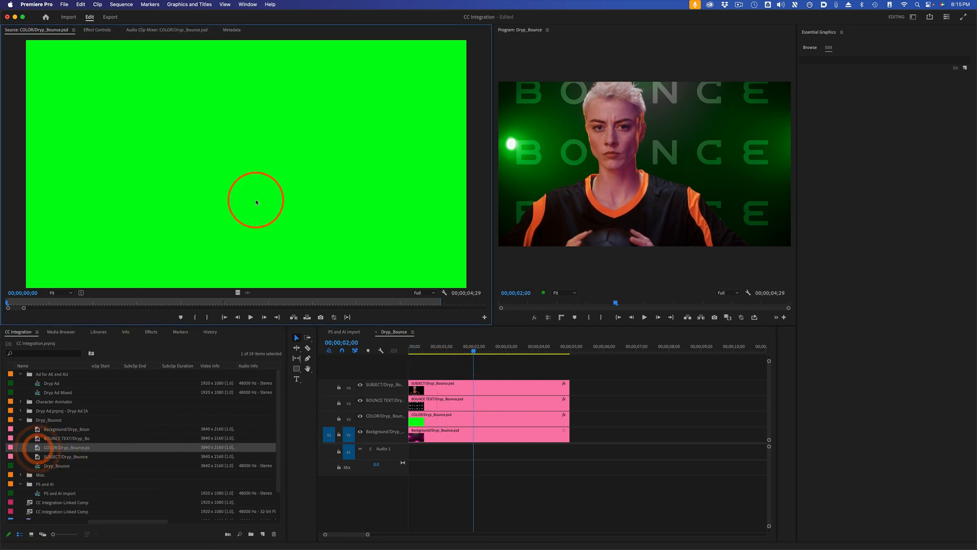
click(240, 303)
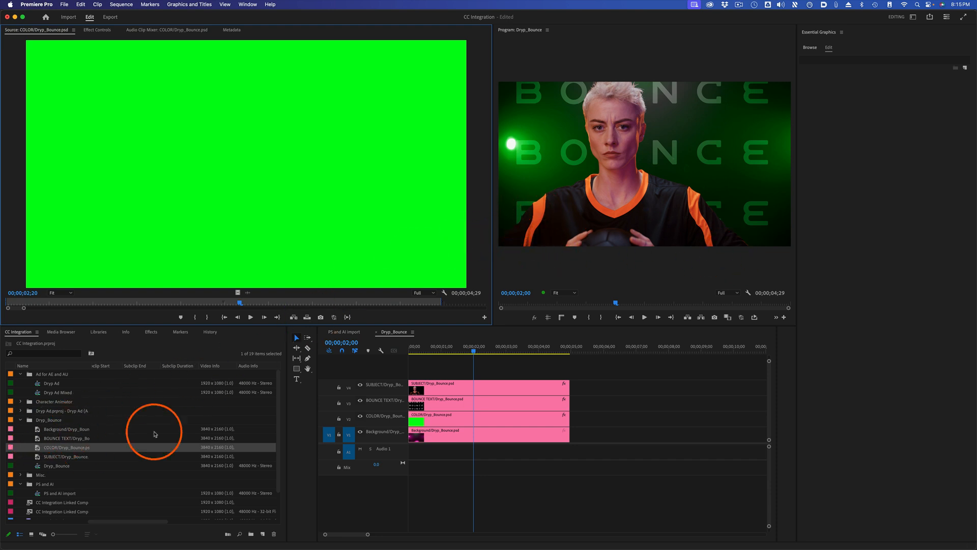
Switch to Photoshop and duplicate the BOUNCE TEXT layer as BOUNCE TEXT copy.
key(super+Tab)
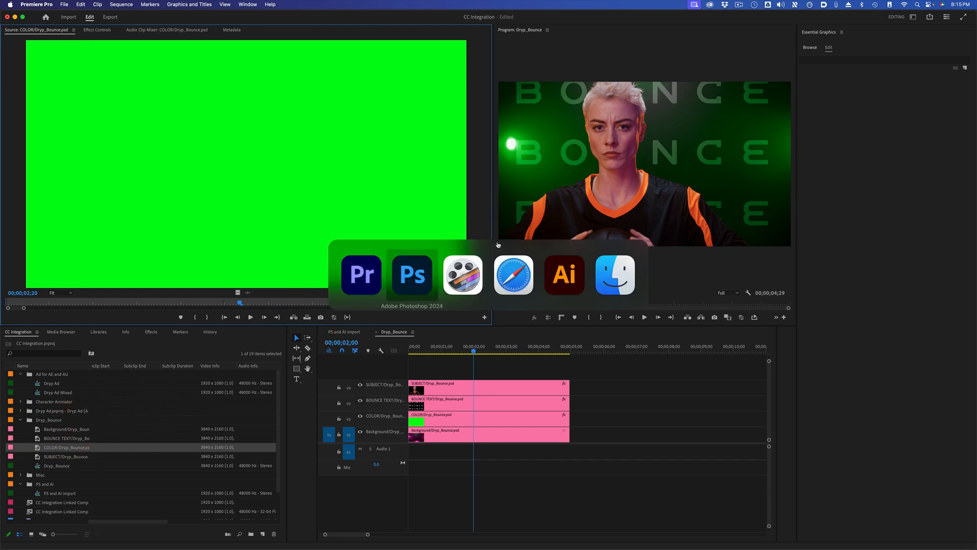
click(413, 275)
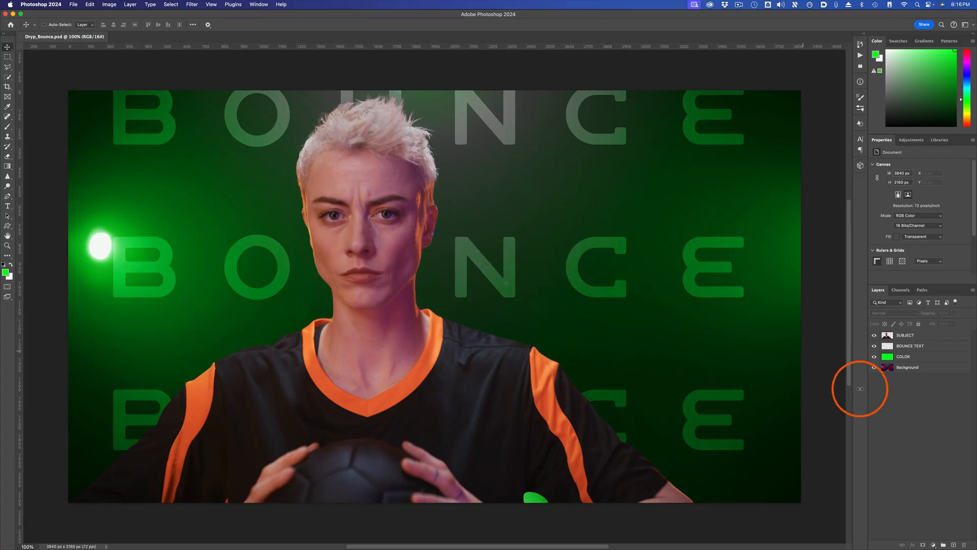
click(939, 358)
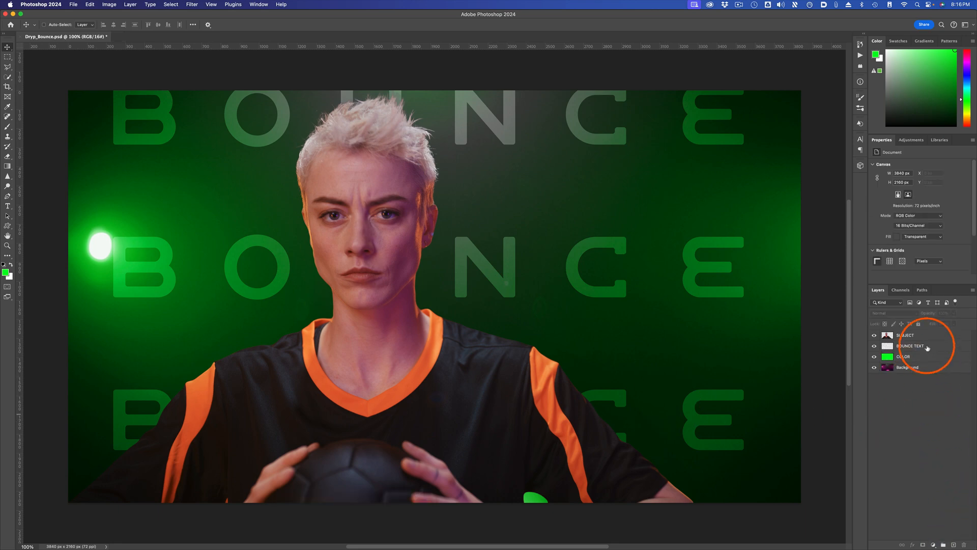
click(927, 348)
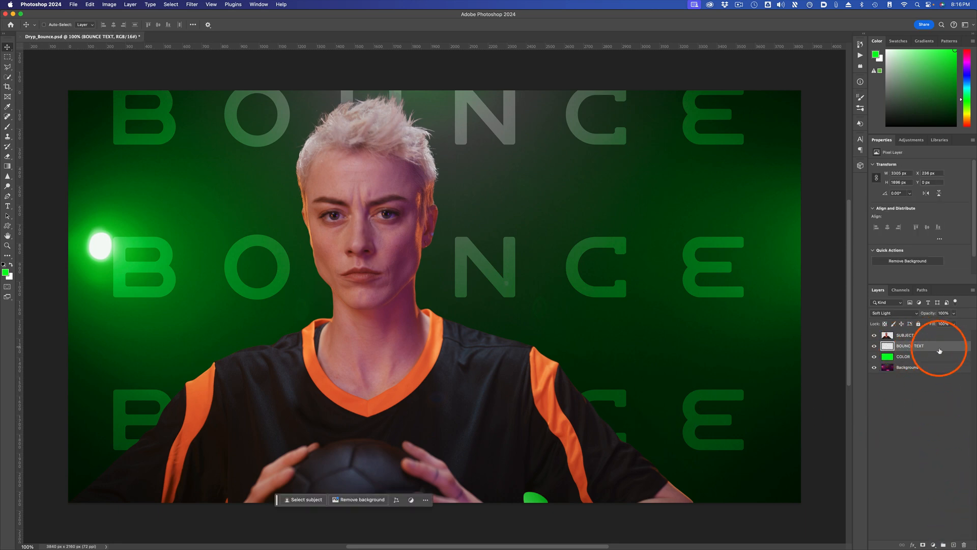
right_click(940, 348)
click(912, 345)
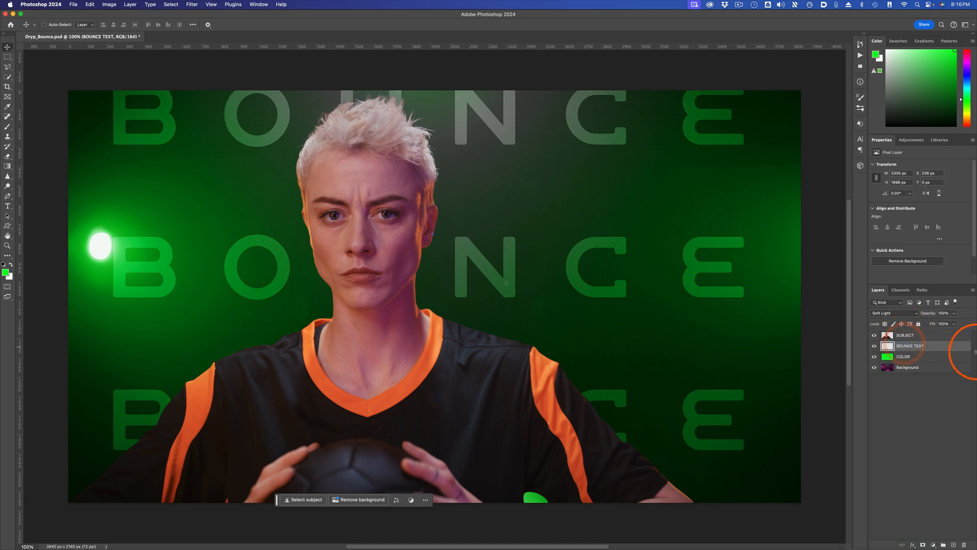
click(559, 242)
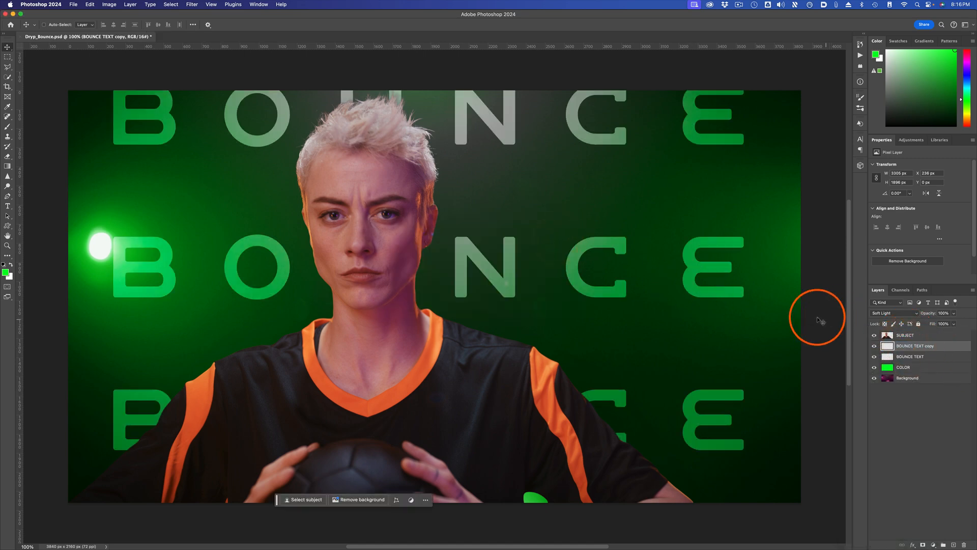
Move the BOUNCE TEXT copy layer straight up to about Y -357 px, set its opacity to 20%, and save the file.
drag(697, 288, 699, 223)
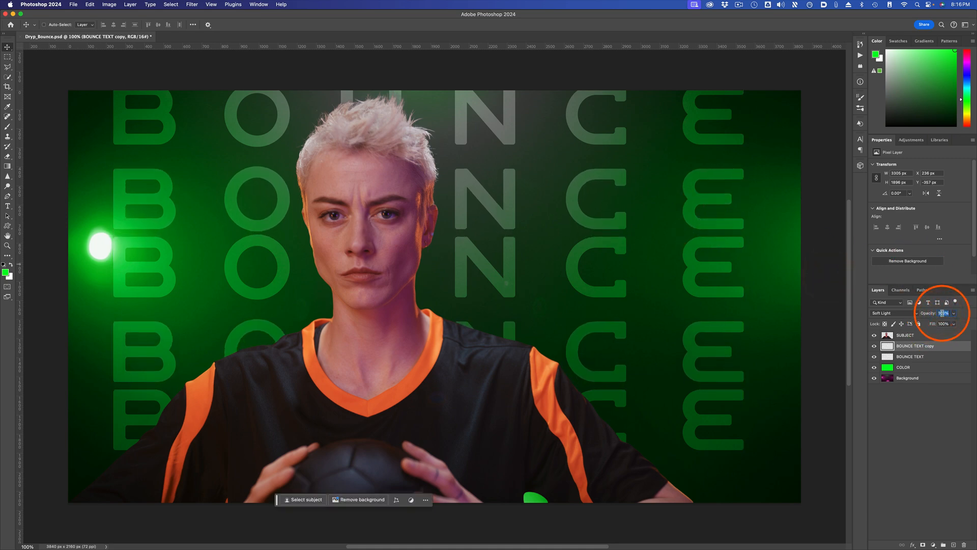
text(20)
key(Return)
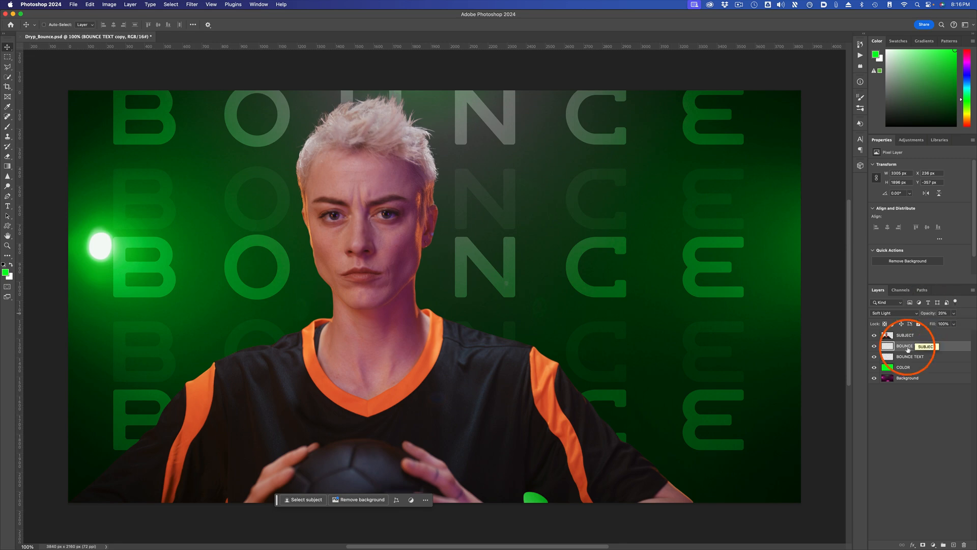
key(super+s)
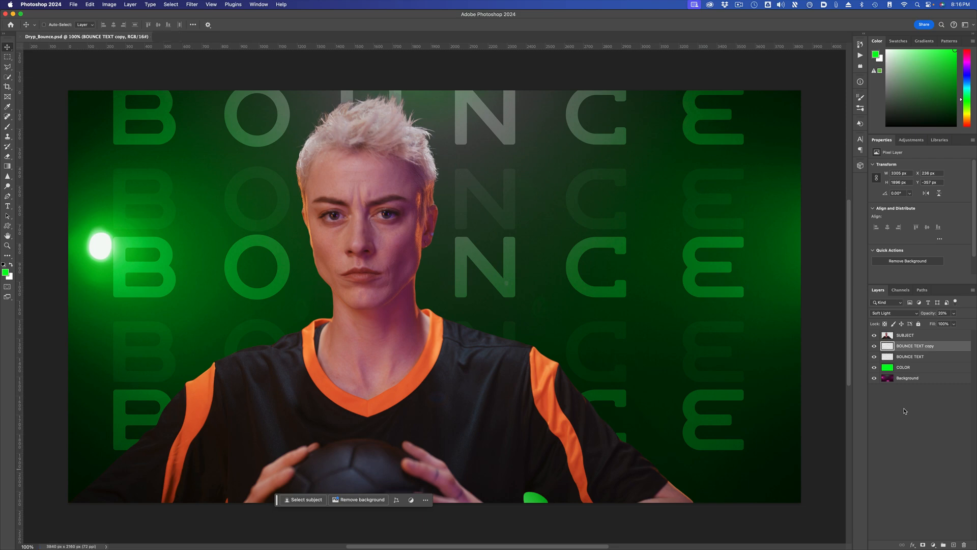
Switch to Premiere Pro and look through the COLOR, SUBJECT, Background and BOUNCE TEXT layers in the Dryp_Bounce bin.
key(super+Tab)
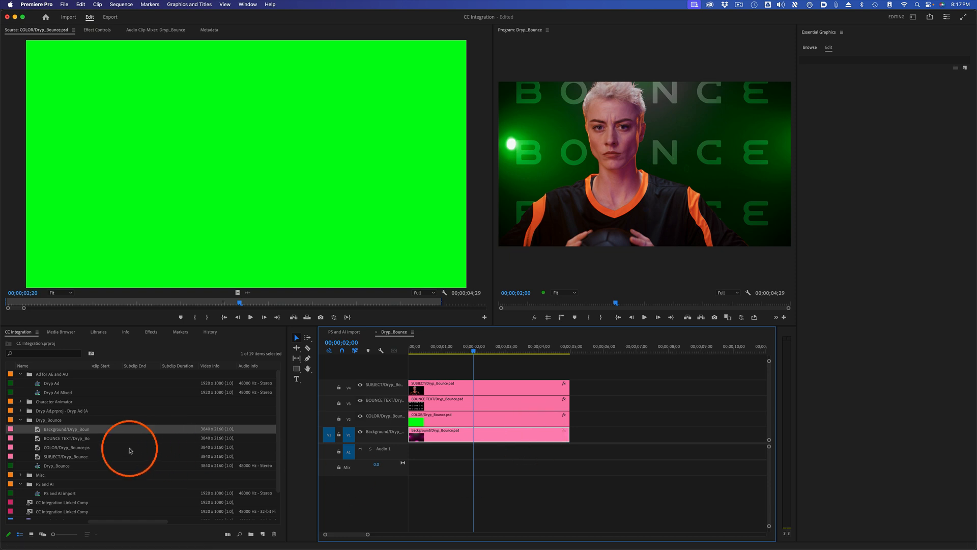
click(66, 448)
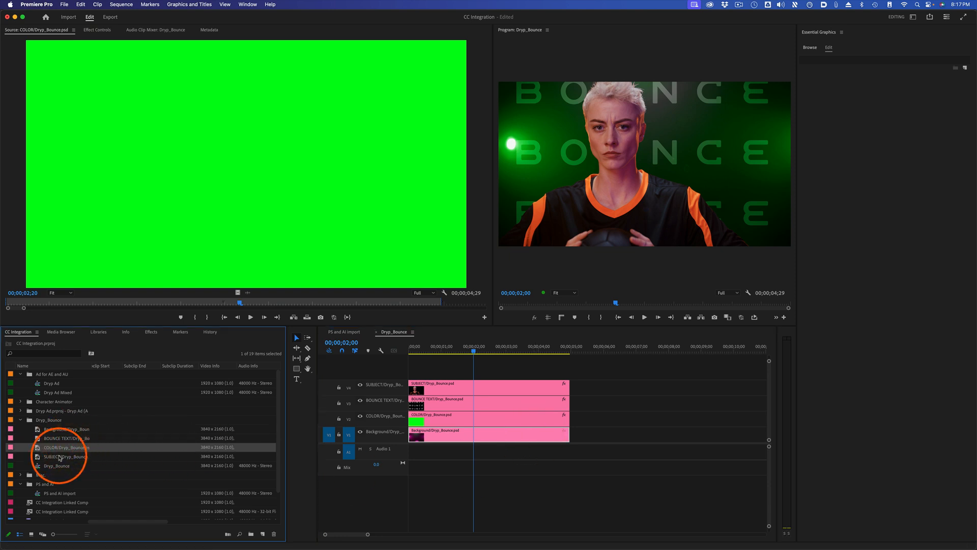
click(65, 456)
click(65, 430)
click(81, 439)
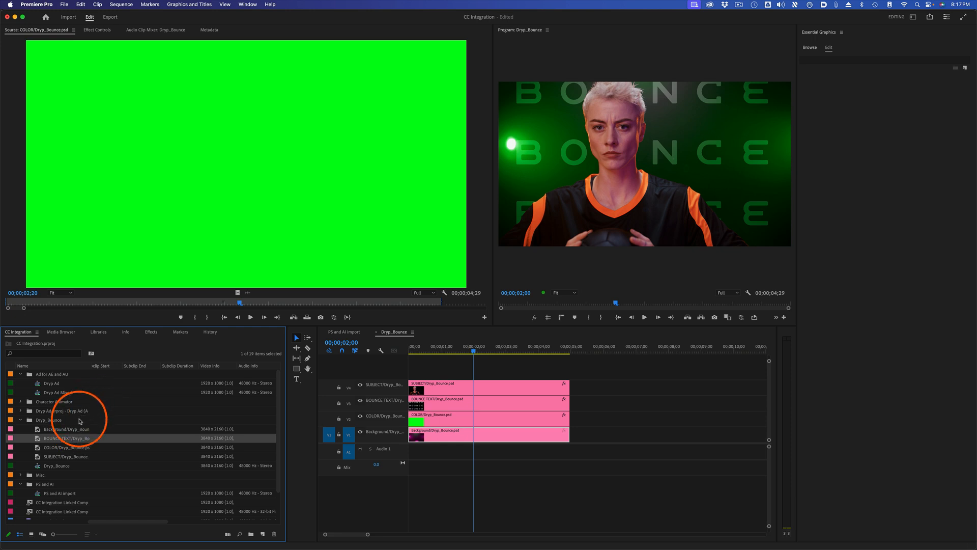
Import only the BOUNCE TEXT copy layer of Dryp_Bounce.psd into the Dryp_Bounce bin, using Individual Layers at document size.
click(54, 420)
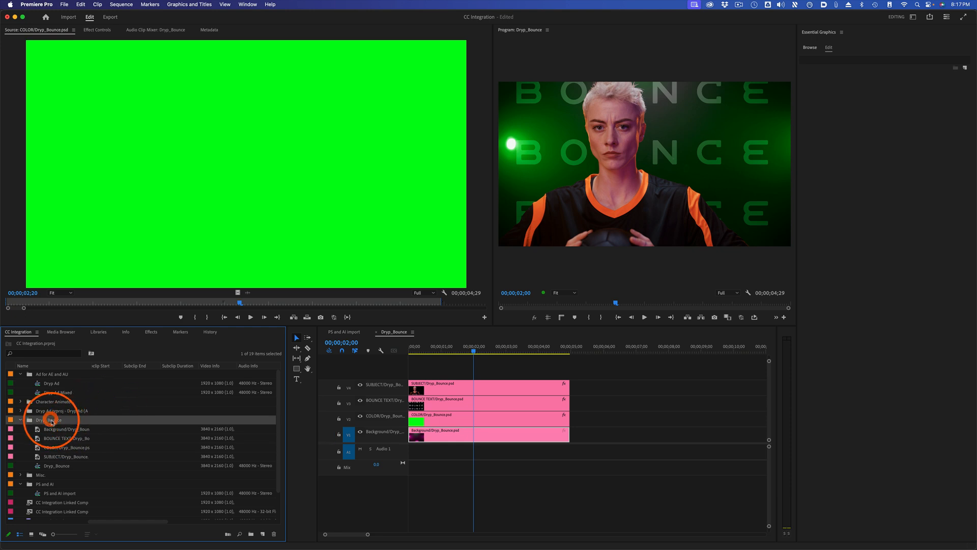
click(69, 19)
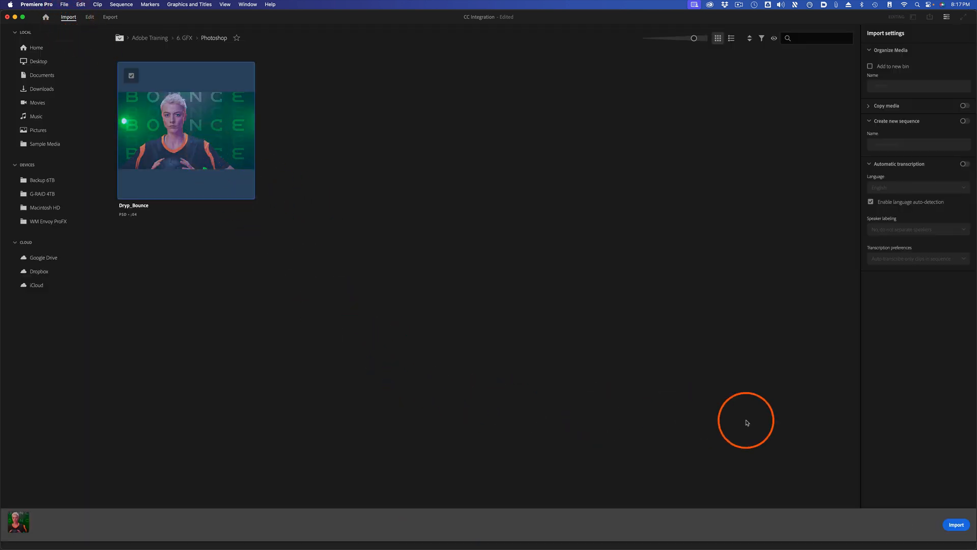
click(960, 524)
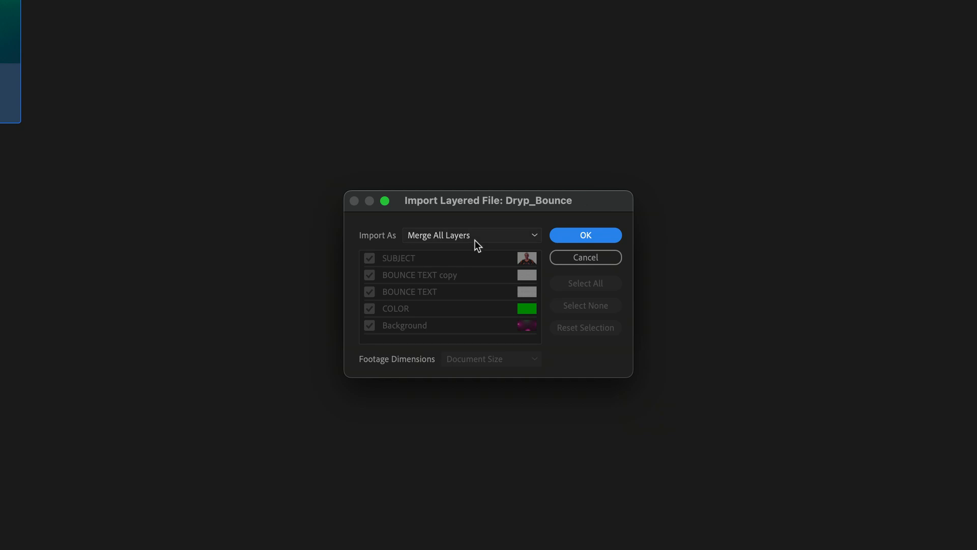
click(475, 237)
click(477, 284)
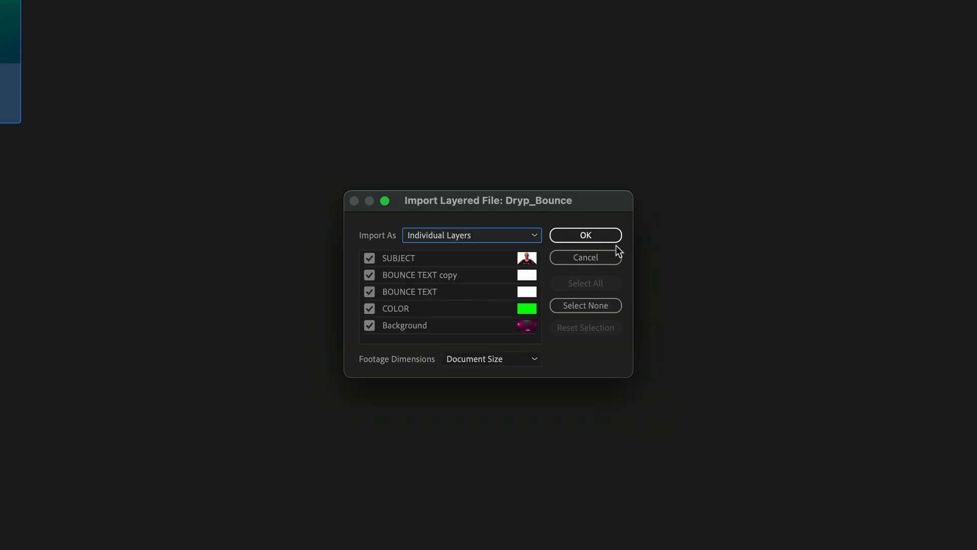
click(368, 293)
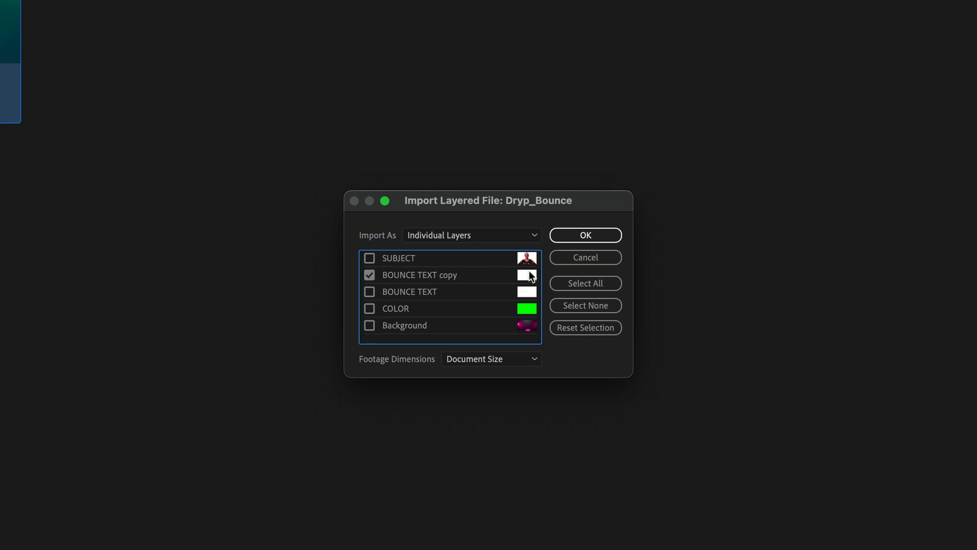
click(588, 236)
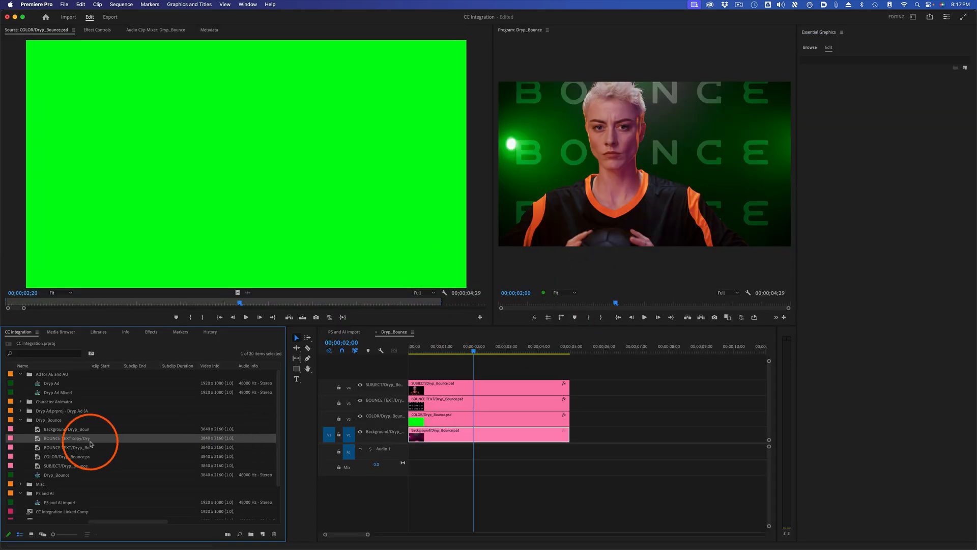
Move the SUBJECT clip up to Video 5 and place BOUNCE TEXT copy on the track below it at the sequence start.
mouse_move(438, 385)
mouse_down()
mouse_move(448, 388)
mouse_move(447, 371)
mouse_up()
drag(34, 440, 392, 392)
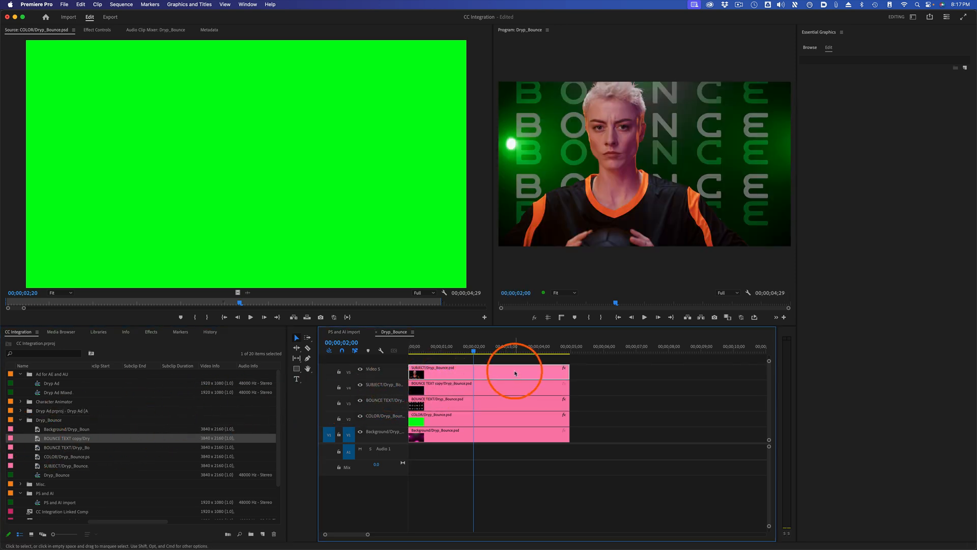
Set the blend mode of the BOUNCE TEXT copy clip to Soft Light.
click(506, 387)
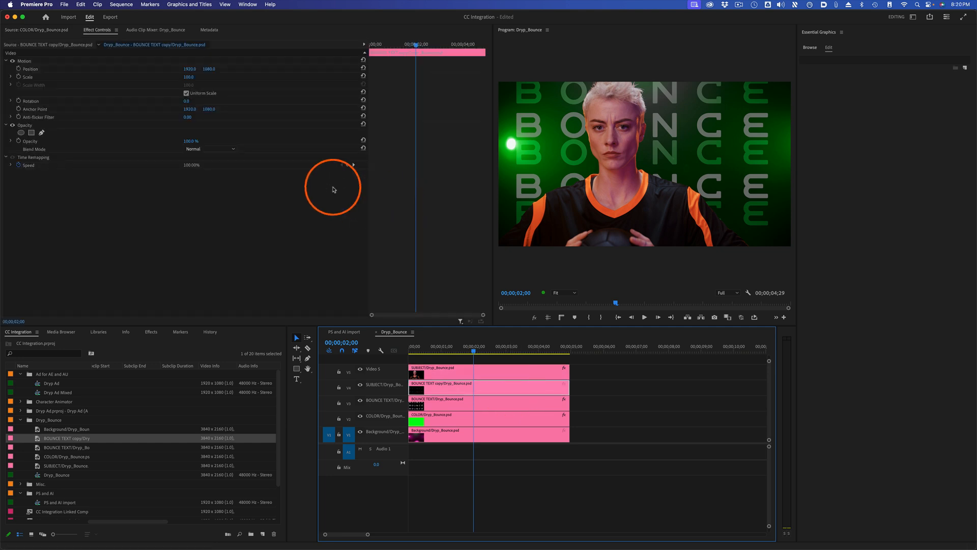
click(212, 149)
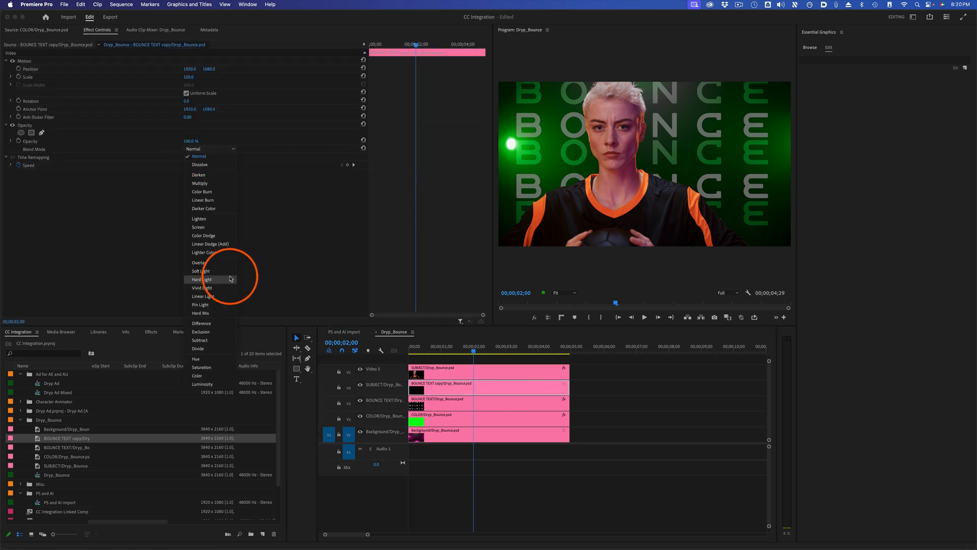
click(214, 271)
click(542, 370)
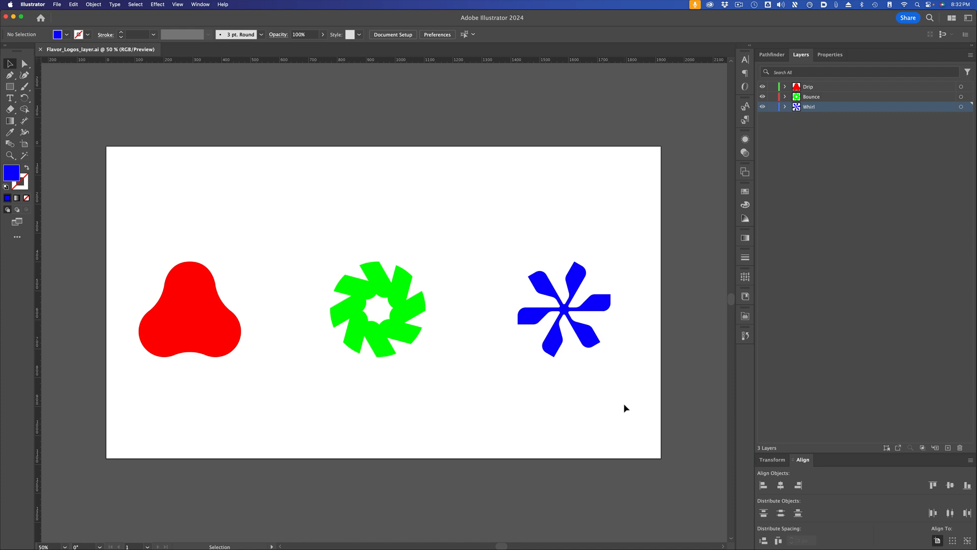
Inspect the red, green and blue logos of Flavor_Logos_layer.ai and their layers in Illustrator, then clear the selection.
click(204, 313)
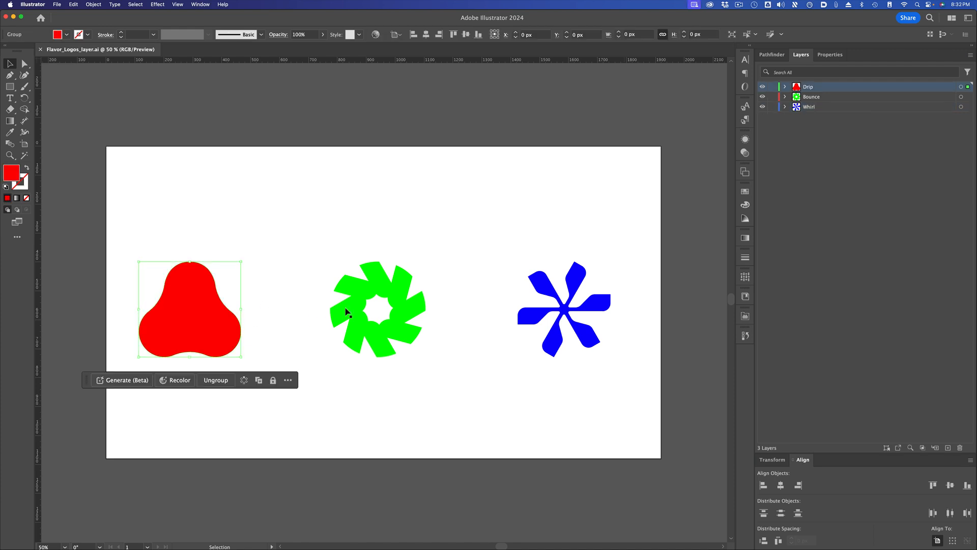
click(354, 306)
click(589, 314)
click(804, 222)
click(688, 295)
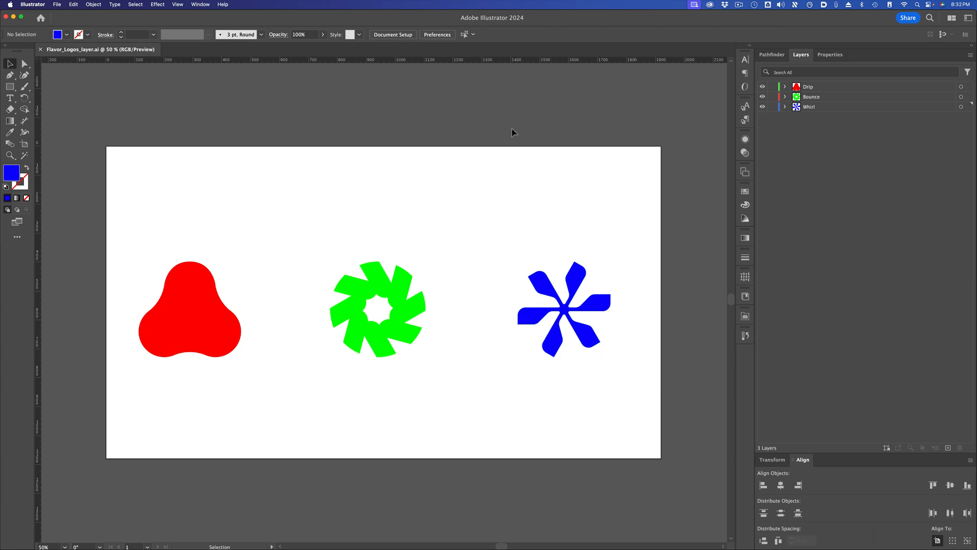
Switch to Premiere Pro, import Flavor_Logos_layer.ai into the PS and AI bin, and place it above the SUBJECT clip at the sequence start.
key(super+Tab)
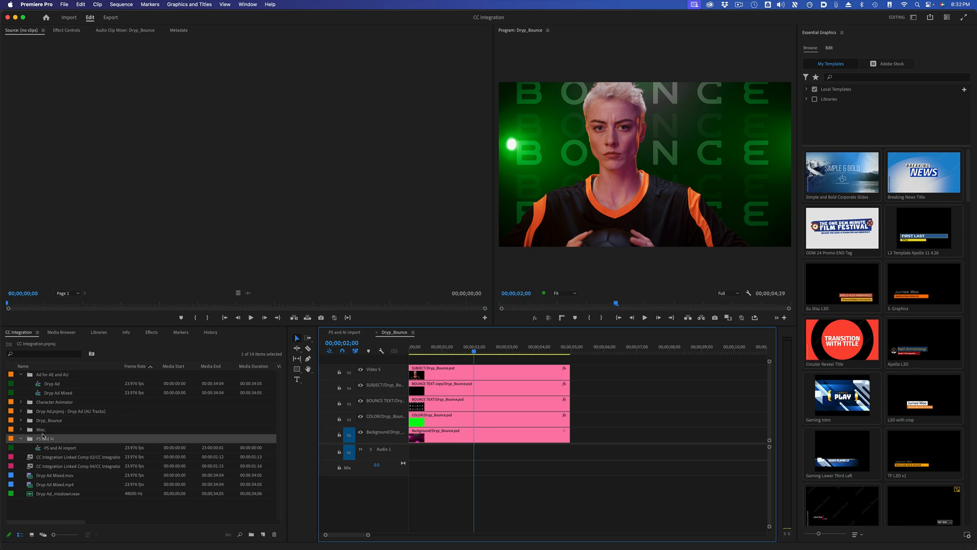
key(super+i)
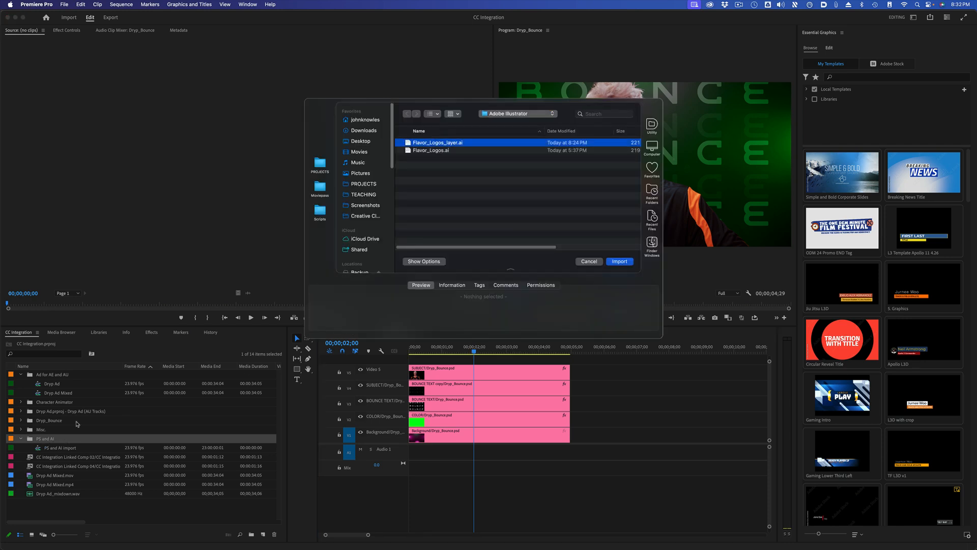
key(Down)
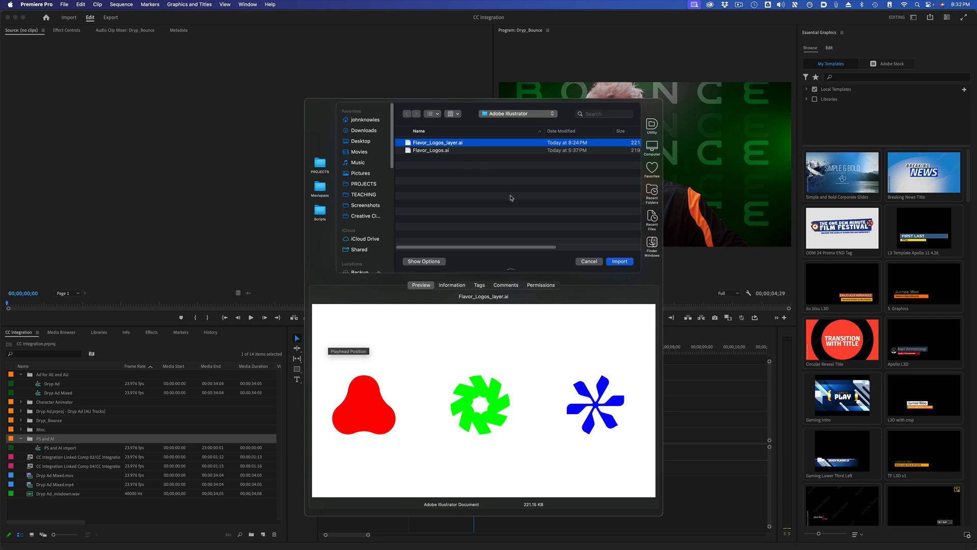
click(626, 262)
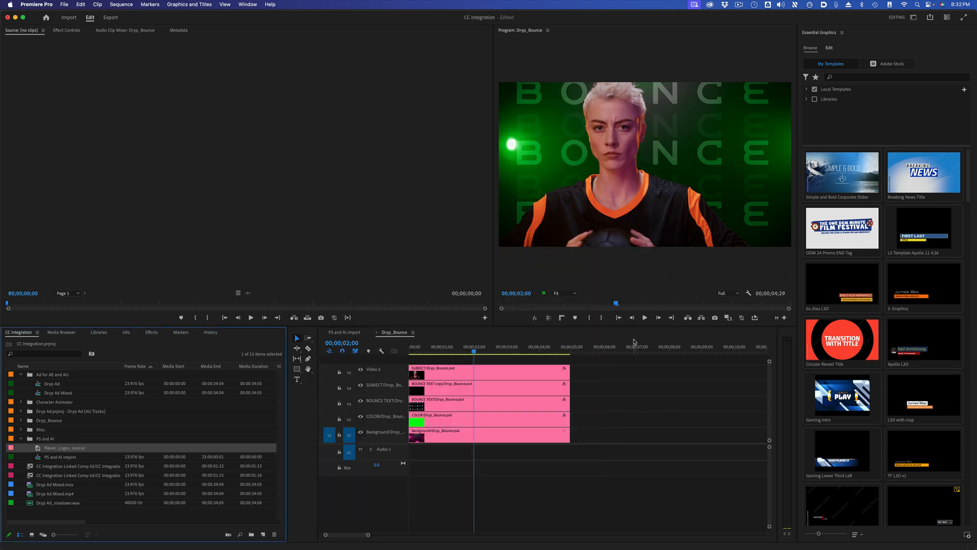
drag(38, 450, 413, 359)
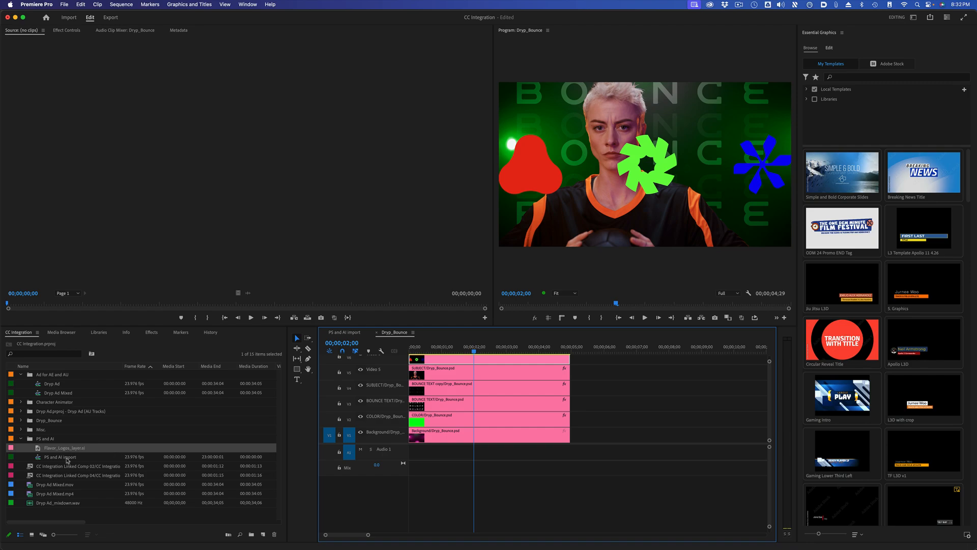
key(super+Tab)
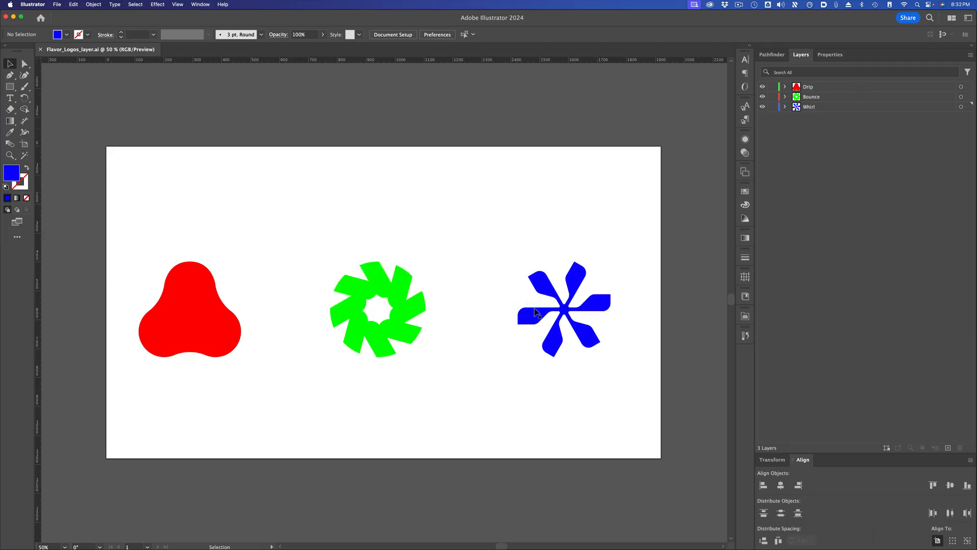
key(super+Tab)
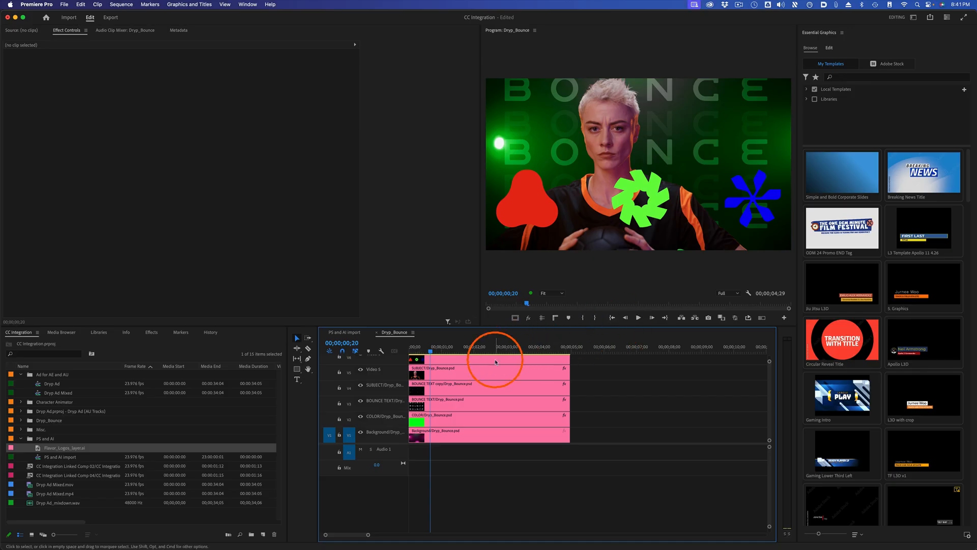
Try scaling the Flavor_Logos_layer.ai clip up to about 2662 and back down to about 178.
click(497, 362)
drag(184, 79, 408, 124)
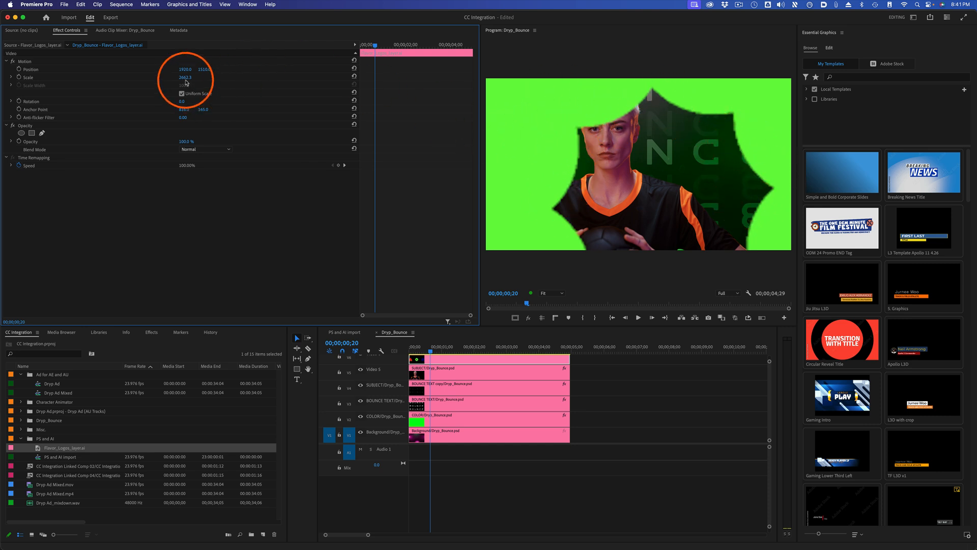
drag(186, 80, 81, 80)
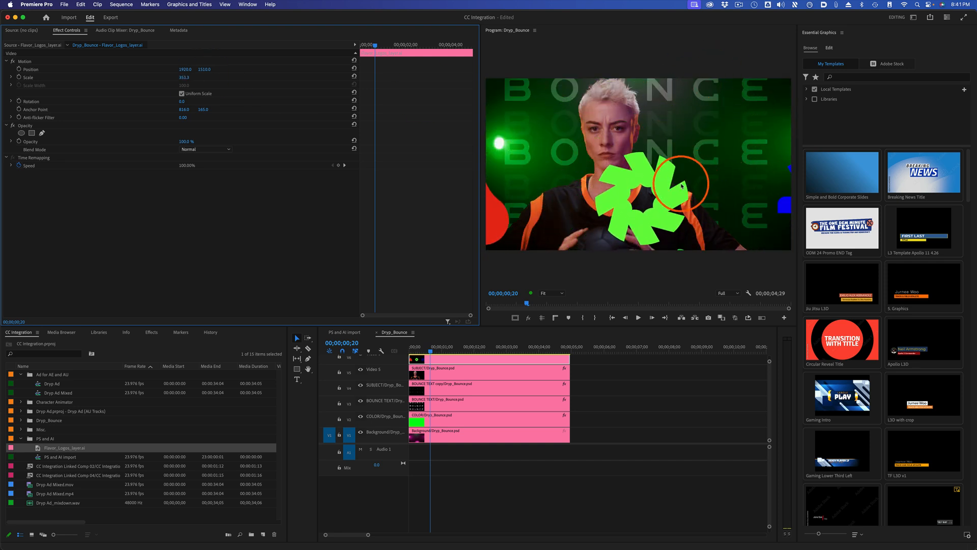
mouse_move(192, 78)
mouse_down()
mouse_move(325, 79)
mouse_move(183, 79)
mouse_up()
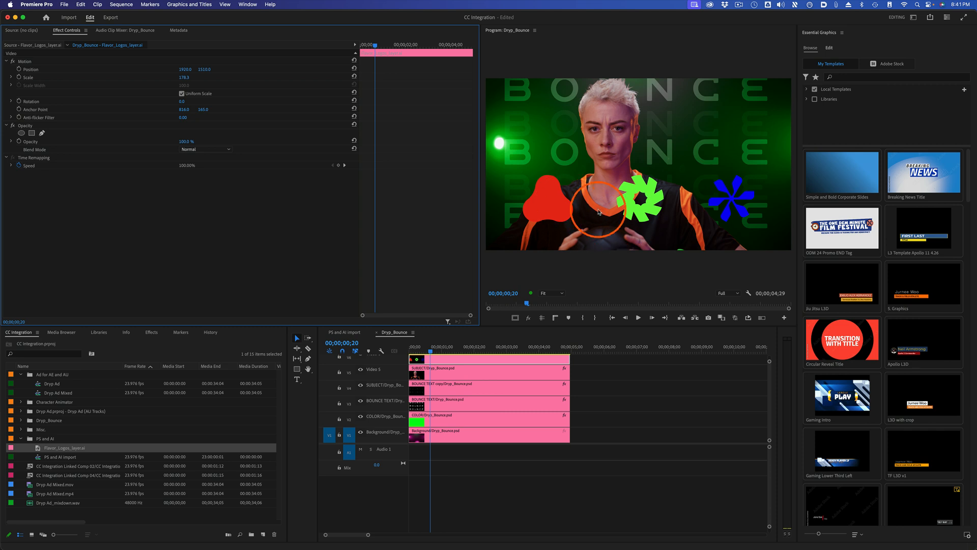
Set the scale of the Flavor_Logos_layer.ai clip to 100.
click(187, 78)
text(100)
key(Return)
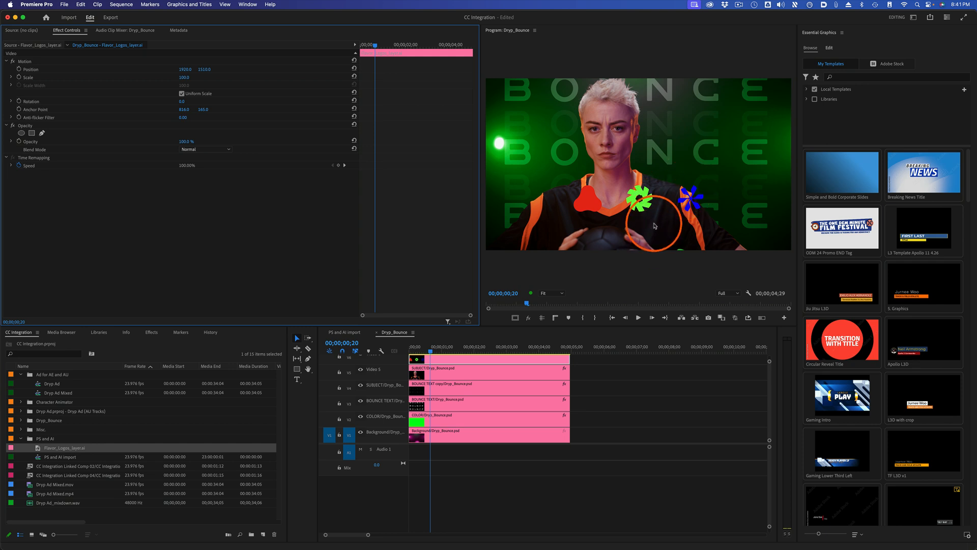
Switch to Illustrator, change the fill of all three logos to white, clear the selection and save the file.
key(super+Tab)
key(super+Tab)
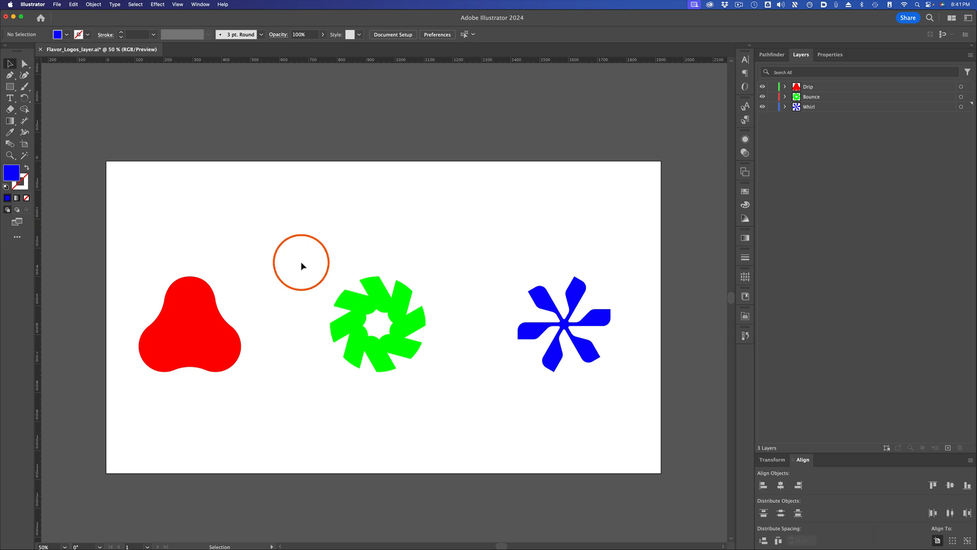
key(super+a)
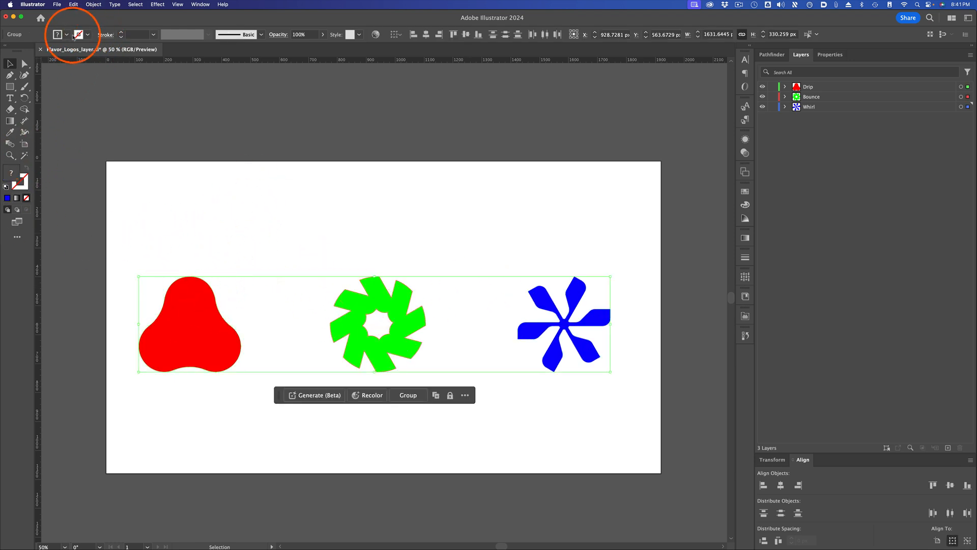
click(66, 35)
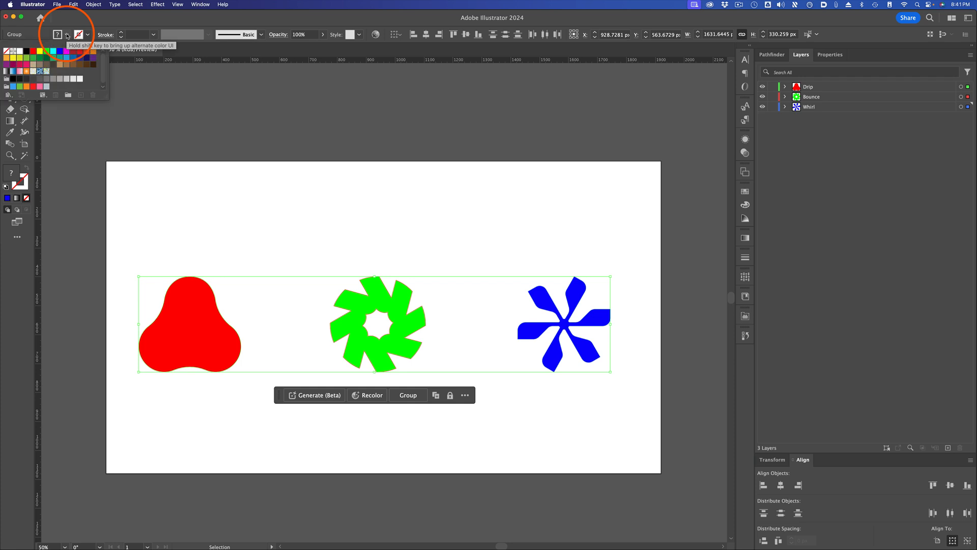
click(19, 51)
click(369, 244)
click(427, 214)
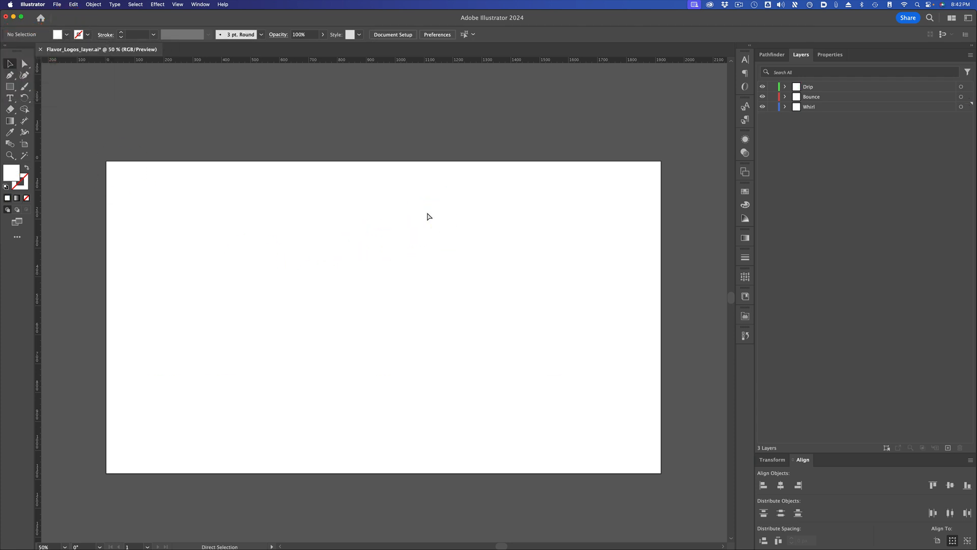
Switch to Premiere Pro and compare the logos in the Dryp_Bounce sequence with the Illustrator artboard, returning to Premiere Pro.
key(super+Tab)
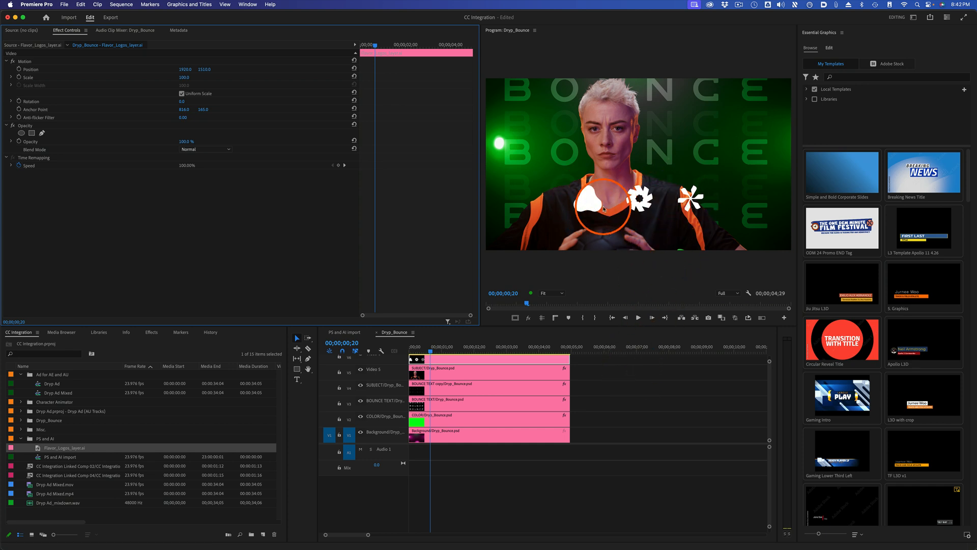
key(super+Tab)
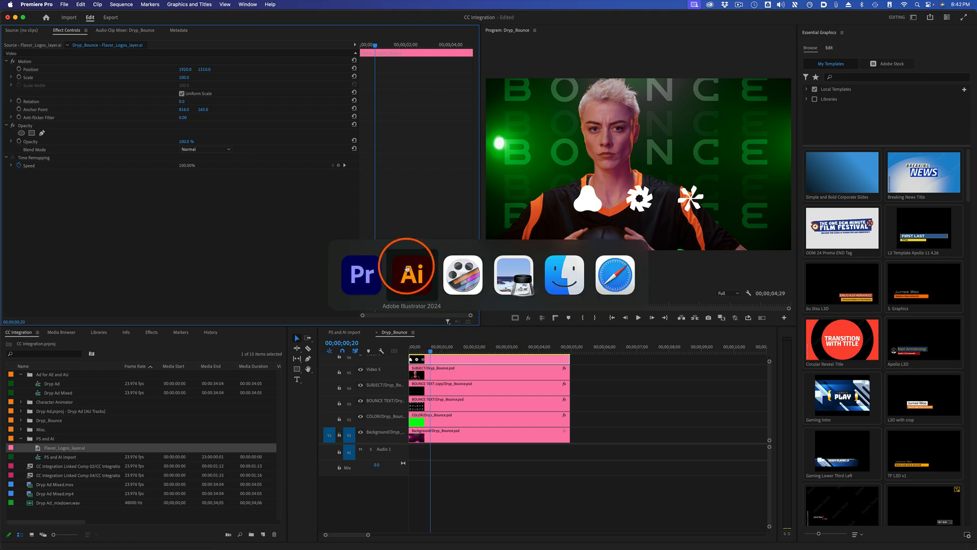
click(400, 266)
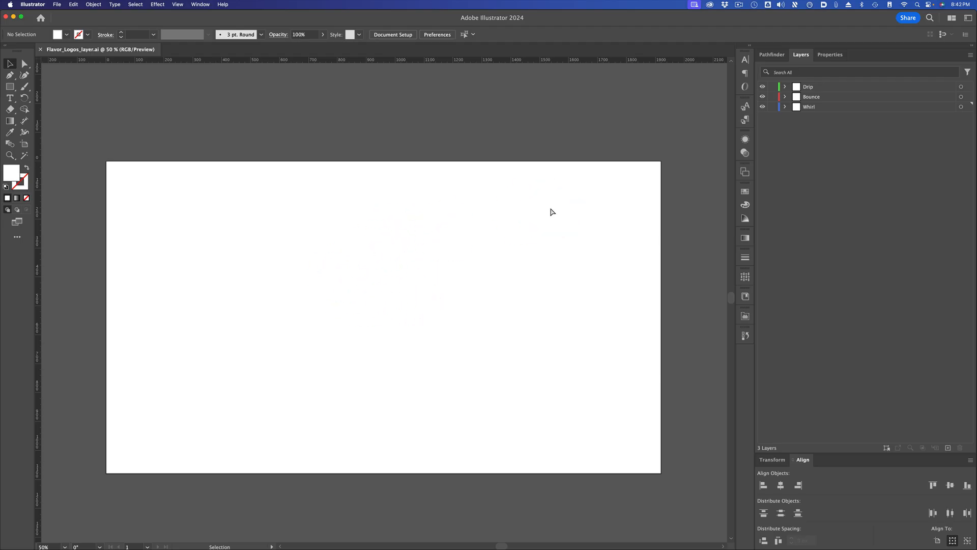
key(super+Tab)
click(424, 269)
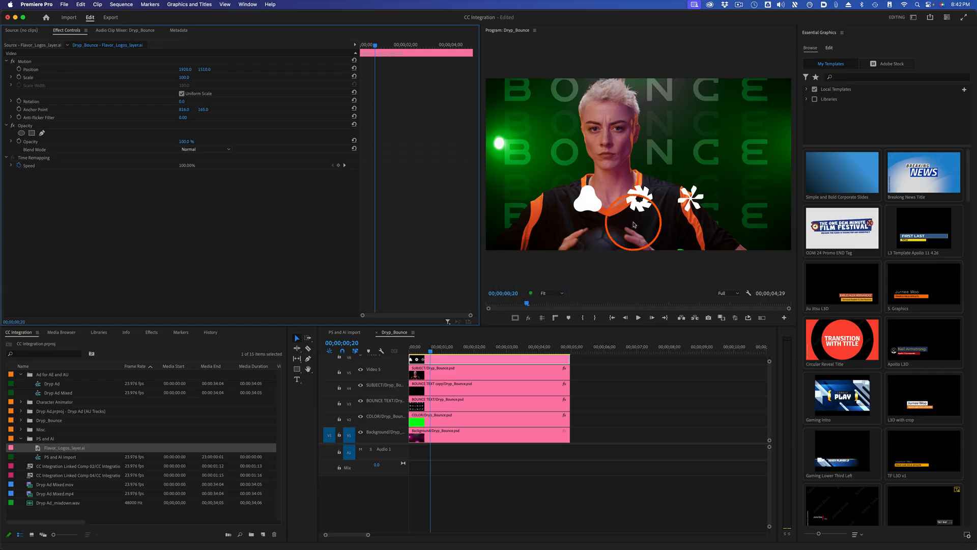